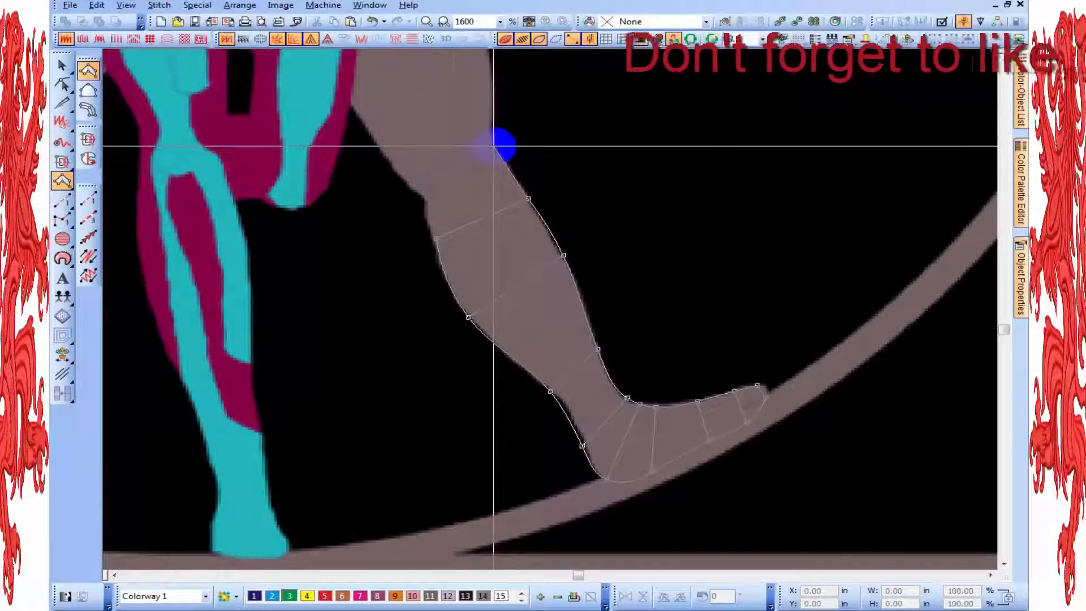
Step: Continue the satin column up the right-hand grey outstretched leg, placing edge point pairs from the knee along the thigh
click(495, 147)
click(422, 197)
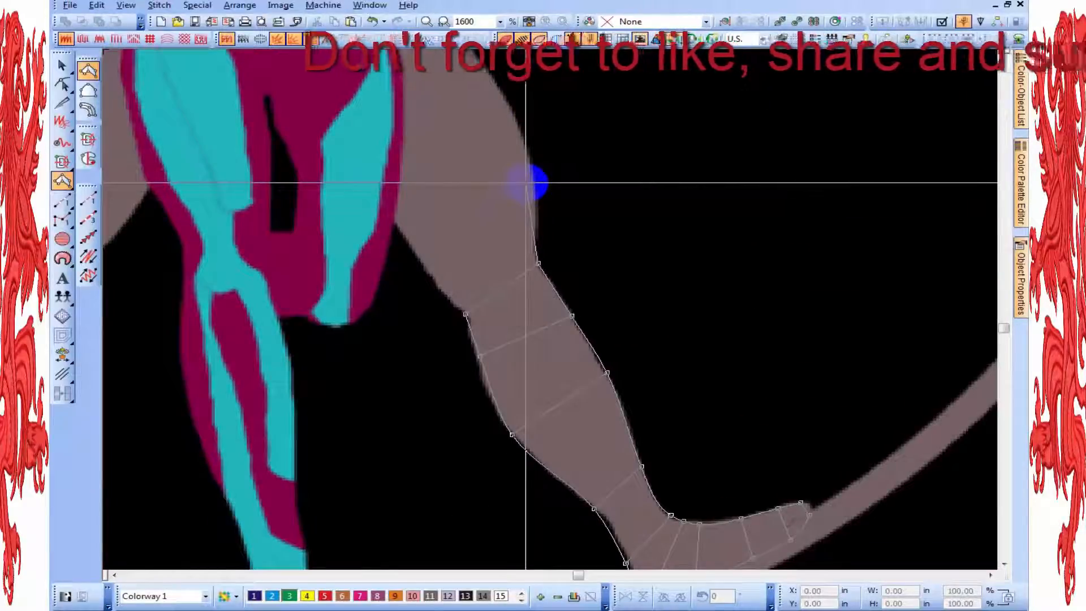
click(420, 261)
click(508, 104)
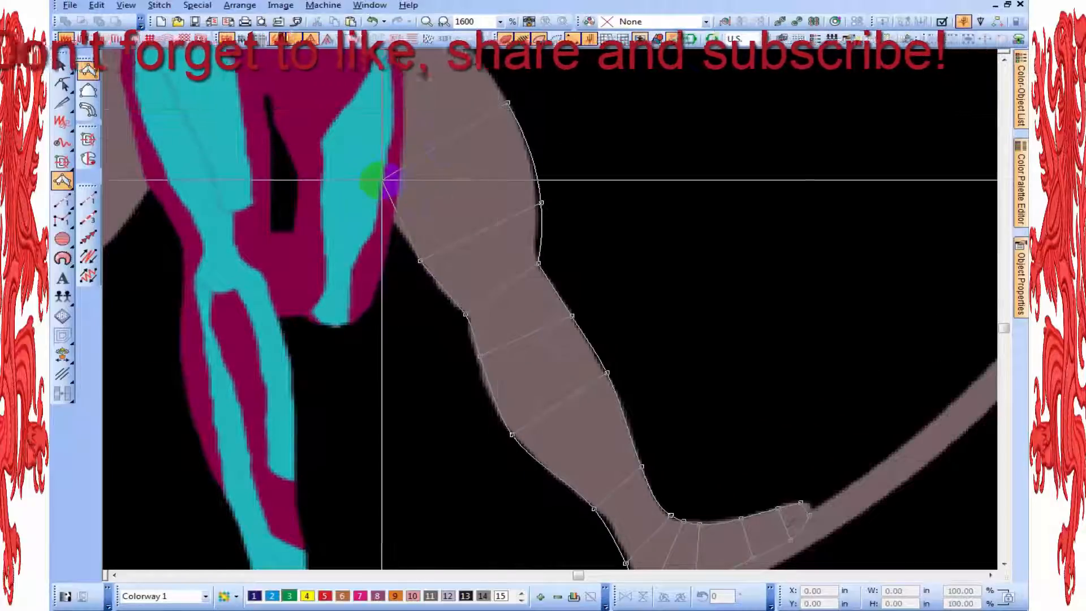
click(371, 192)
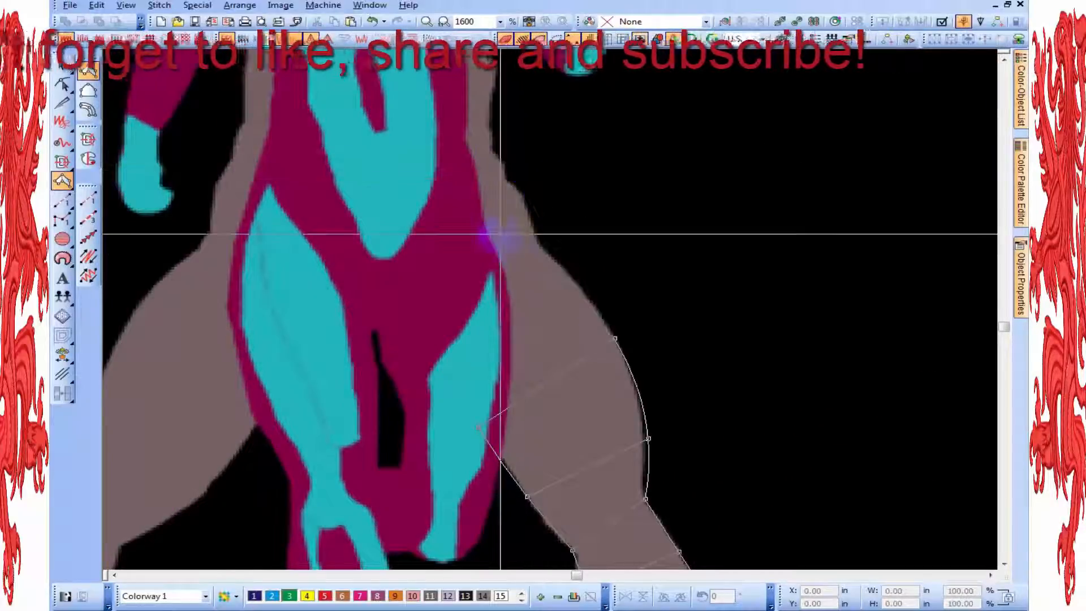
click(540, 245)
click(449, 303)
Step: Extend the column around the right hip, following the grey outer contour and overlapping the maroon body on the inner edge
scroll(505, 163, down, 1)
scroll(550, 310, up, 1)
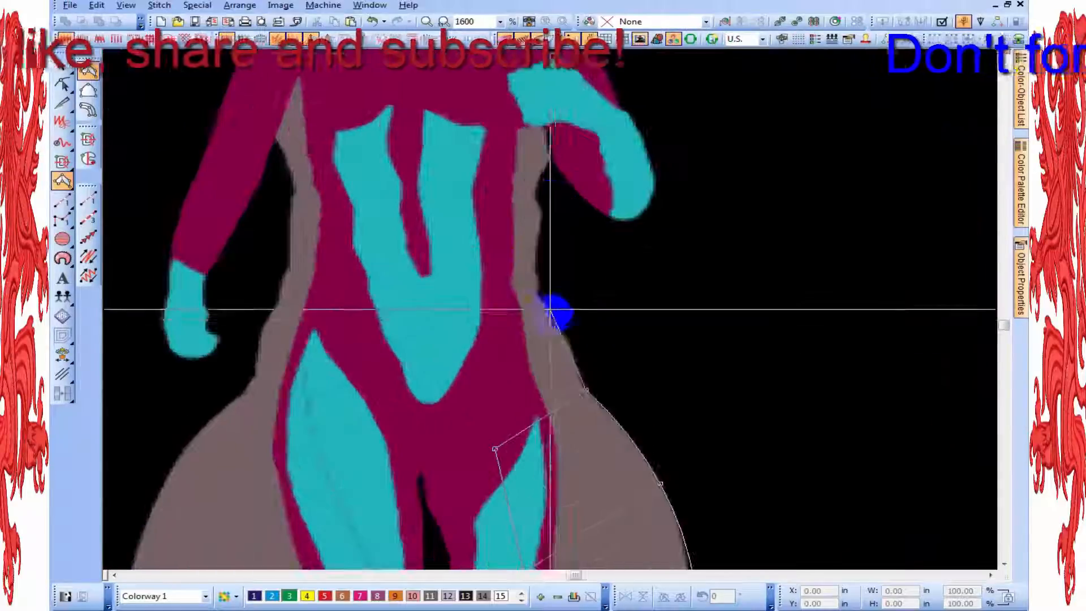
scroll(565, 324, up, 1)
click(568, 342)
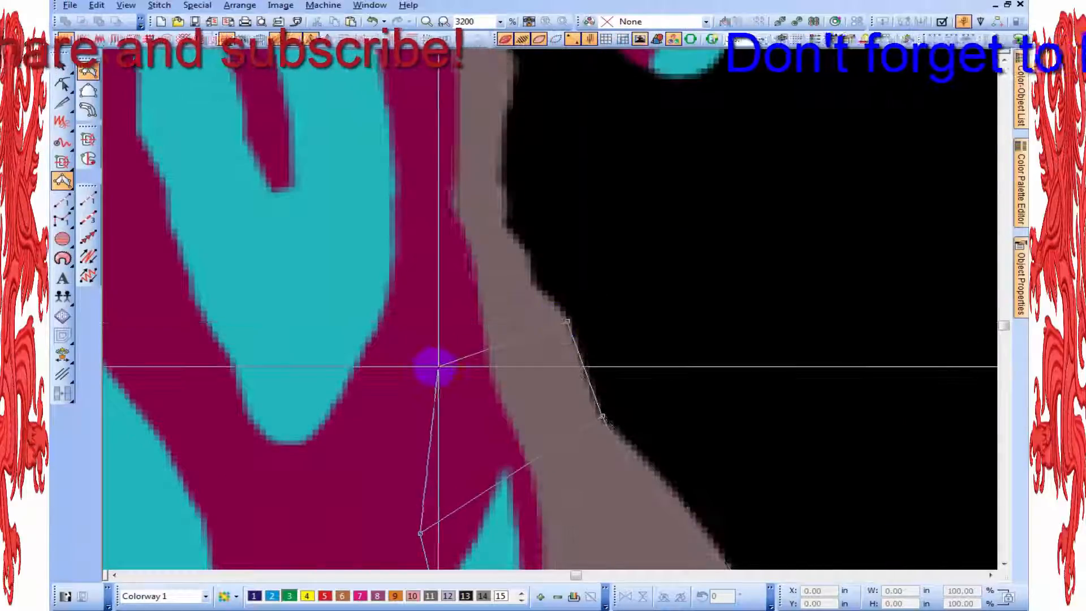
click(426, 369)
click(532, 288)
click(429, 315)
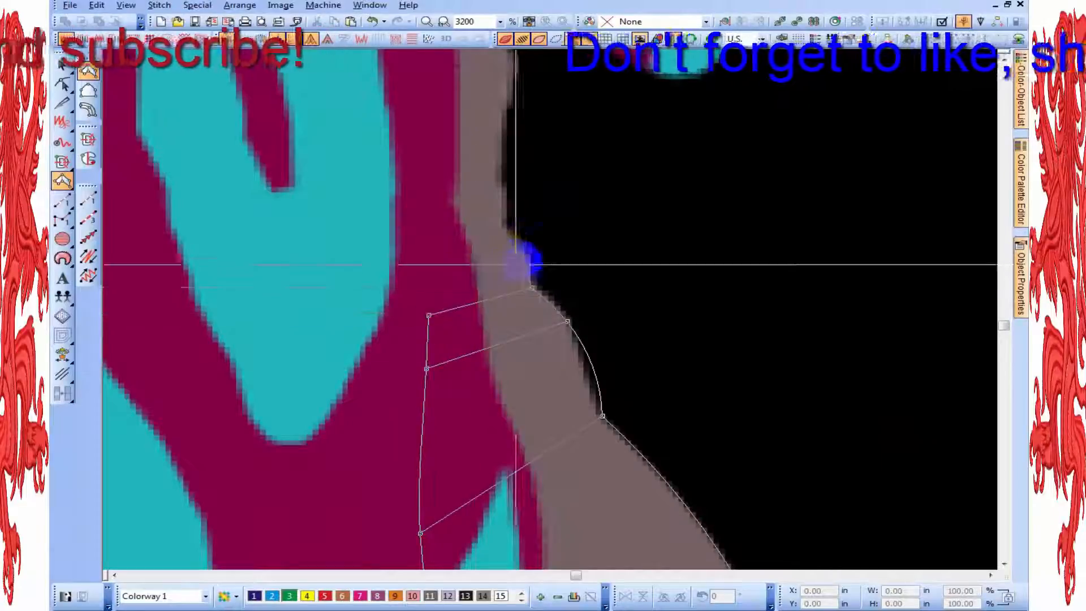
click(526, 255)
click(421, 280)
Step: Place closely spaced column point pairs along the wavy outer contour from the right hip to the waist
click(503, 224)
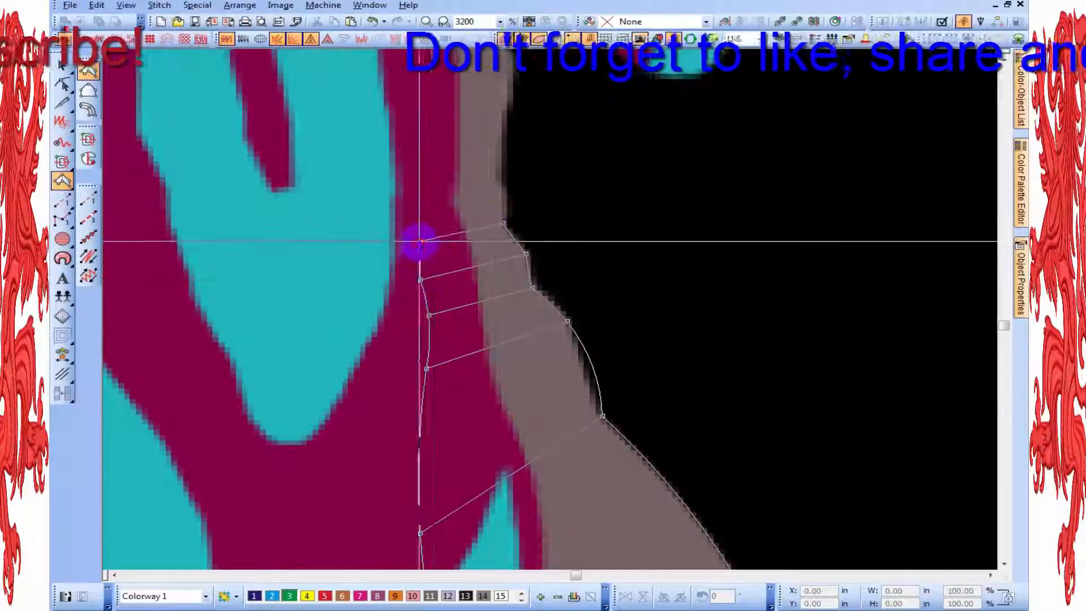
click(419, 242)
click(510, 199)
click(420, 213)
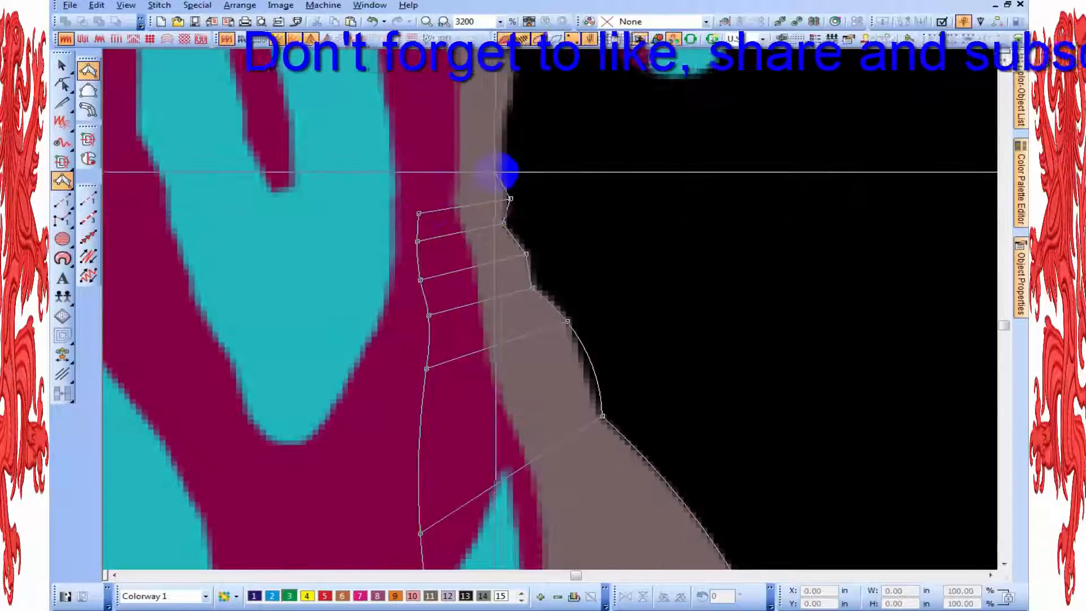
click(500, 171)
click(420, 172)
Step: Carry the column from the waist up the right flank to the edge of the bent arm
scroll(487, 105, down, 1)
scroll(552, 310, up, 1)
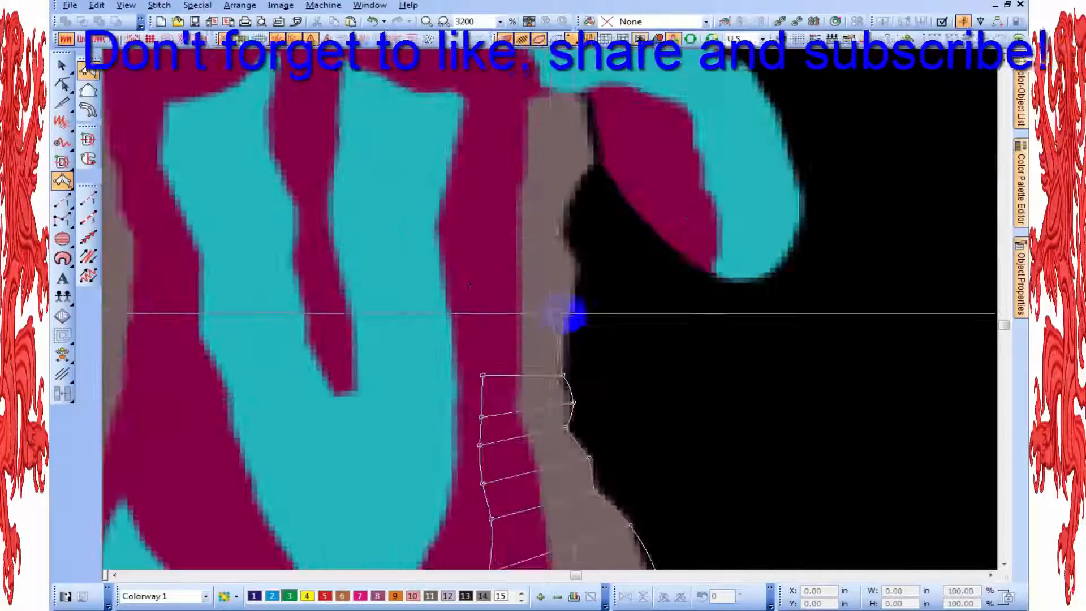
click(581, 268)
click(494, 279)
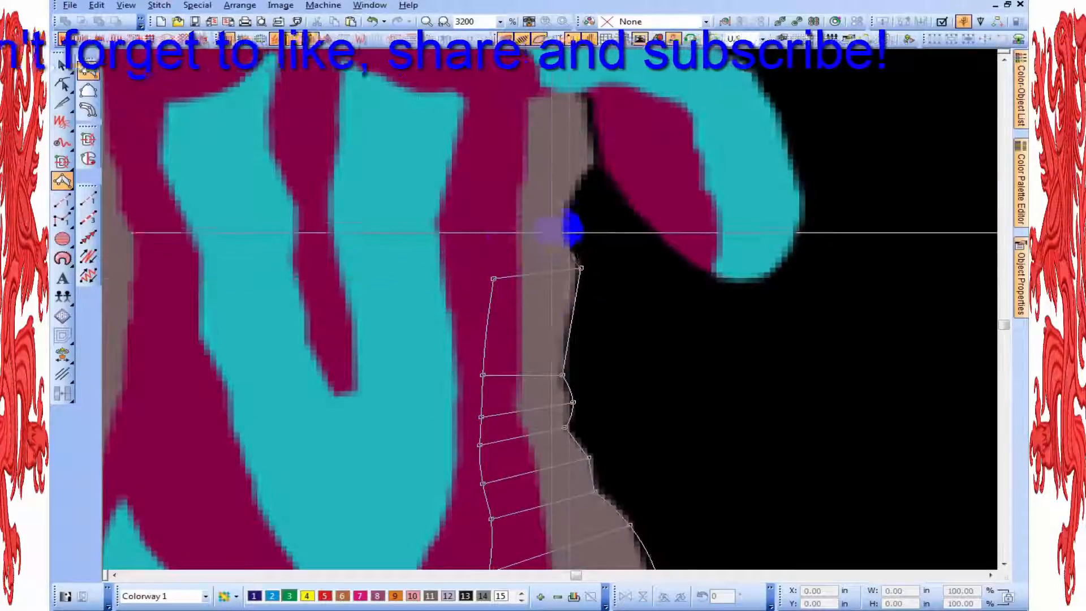
click(570, 223)
click(494, 211)
click(595, 159)
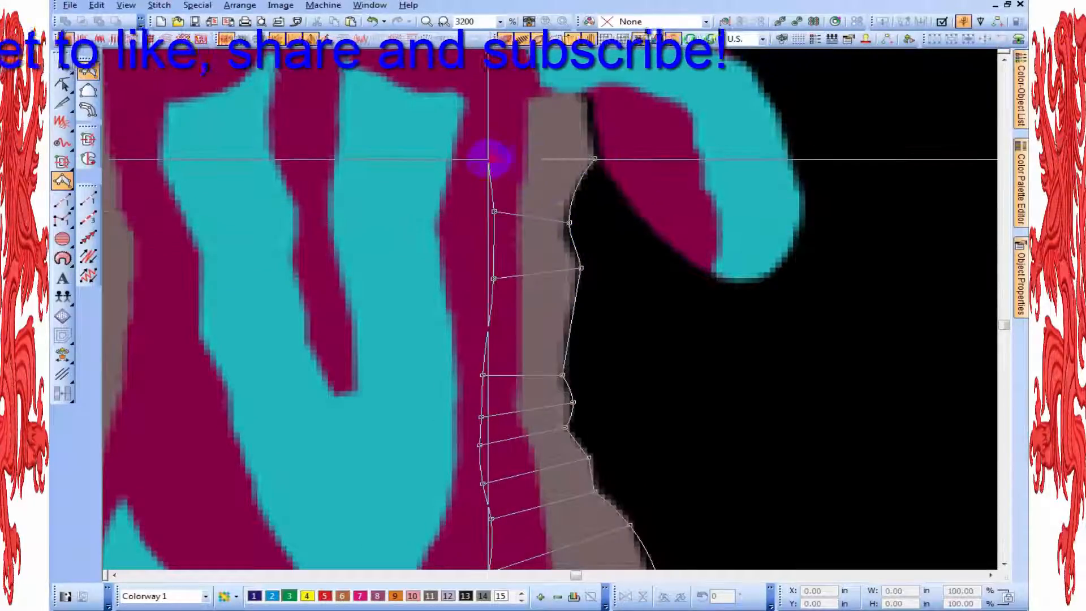
click(488, 159)
Step: Add the last point pair beneath the right forearm and finish the column to generate its satin stitches
scroll(563, 192, down, 1)
scroll(551, 310, up, 1)
click(575, 184)
click(483, 186)
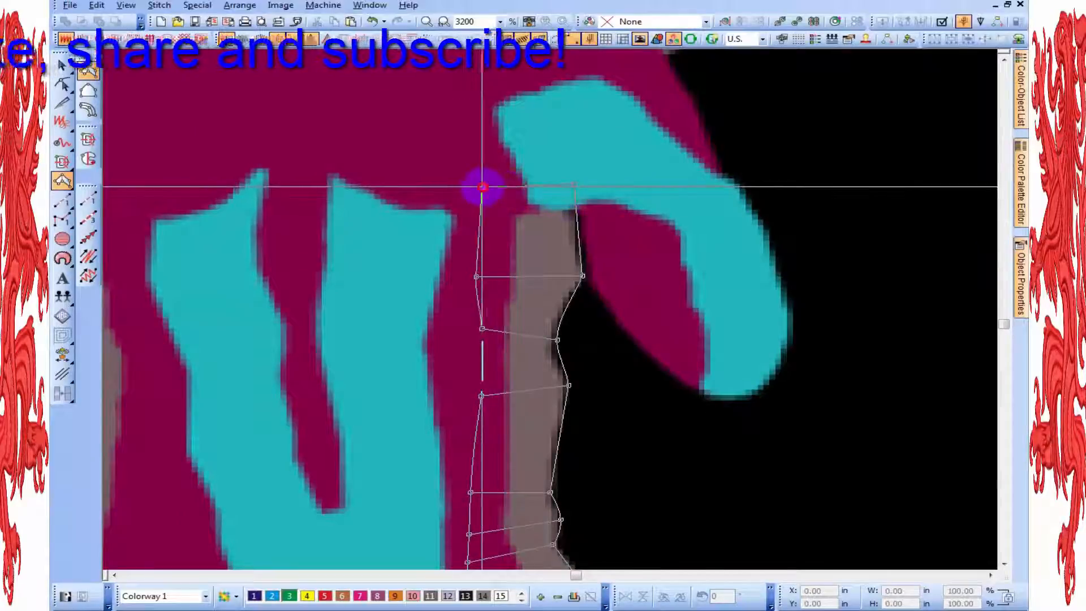
key(Return)
scroll(588, 328, down, 2)
scroll(554, 373, up, 1)
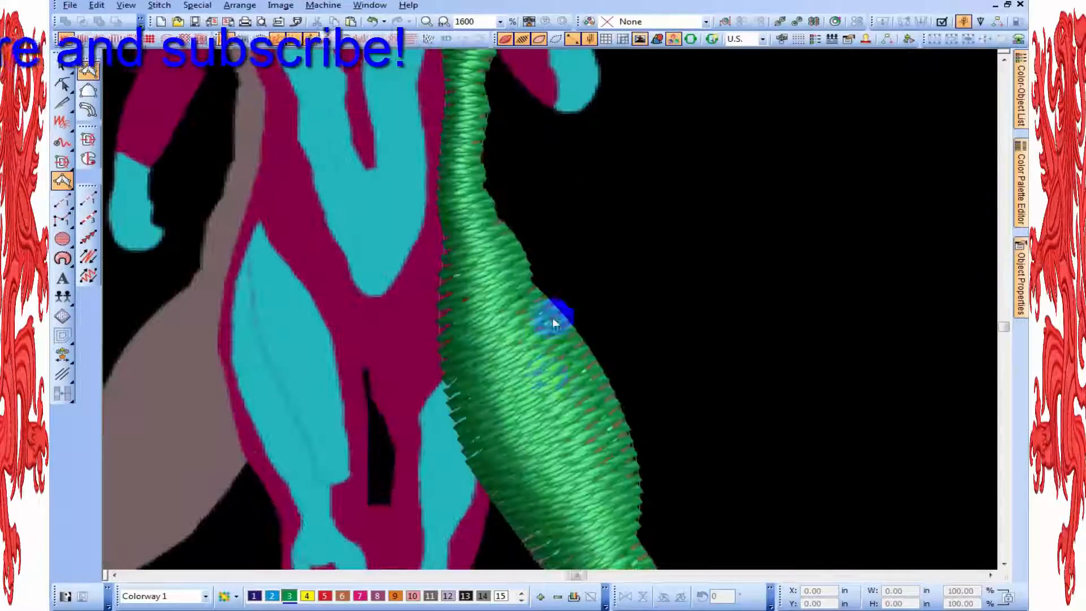
scroll(550, 374, down, 1)
key(Escape)
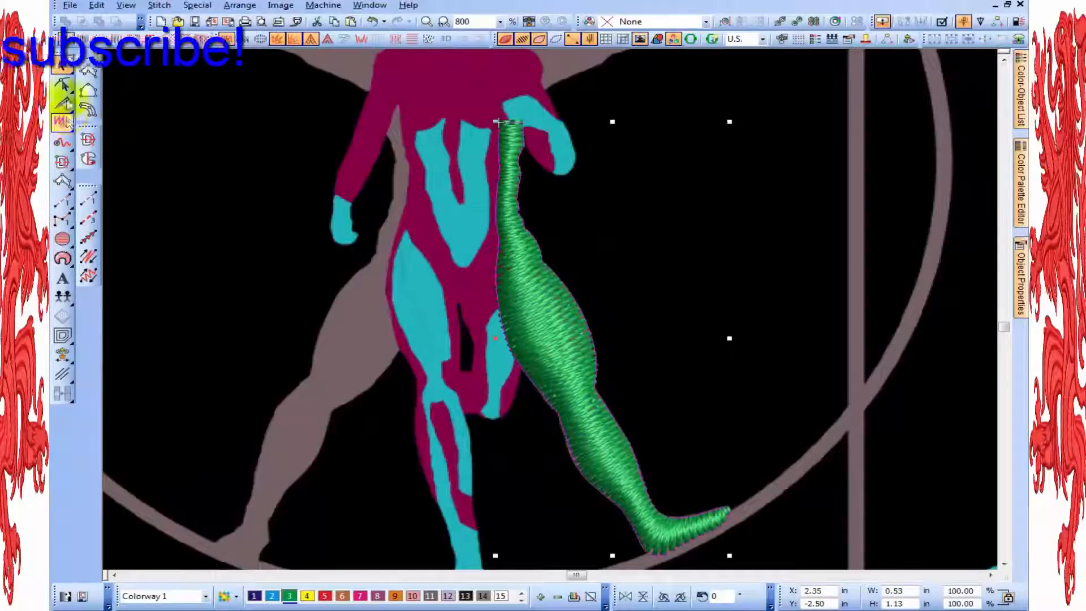
Step: Reshape the right leg column, adjusting its outline nodes along the thigh, heel and foot to match the artwork
key(h)
scroll(576, 294, up, 1)
scroll(699, 338, up, 1)
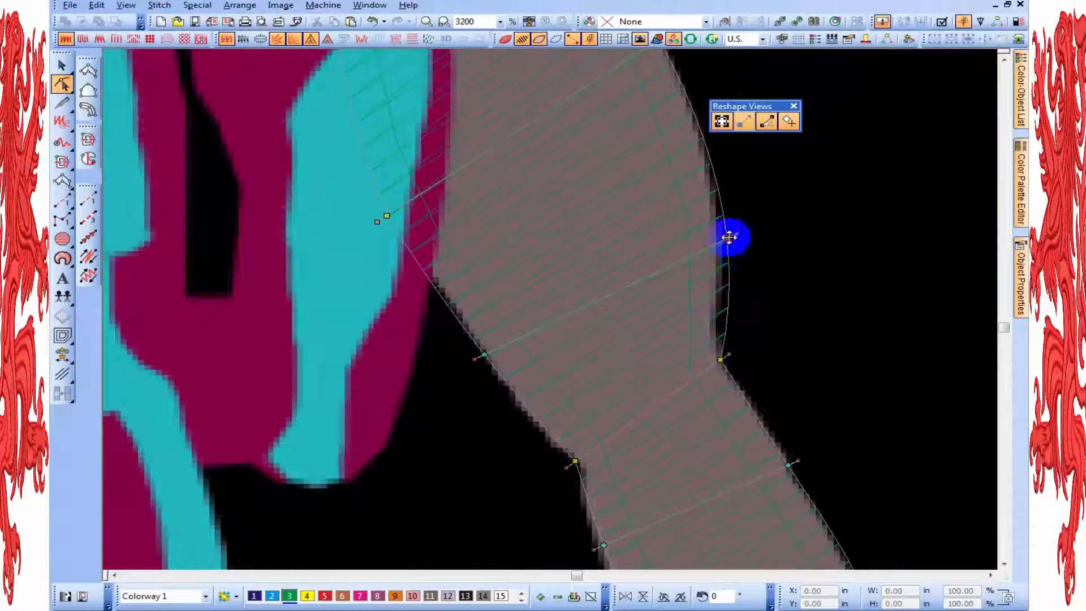
click(518, 405)
scroll(582, 367, down, 1)
scroll(548, 297, up, 1)
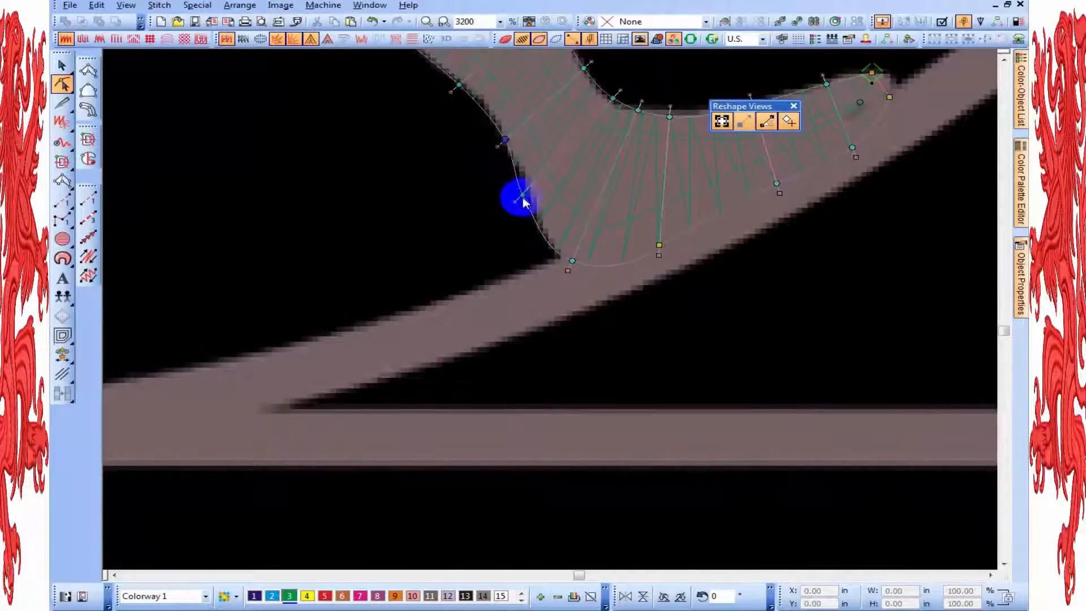
scroll(623, 185, down, 1)
scroll(635, 276, up, 1)
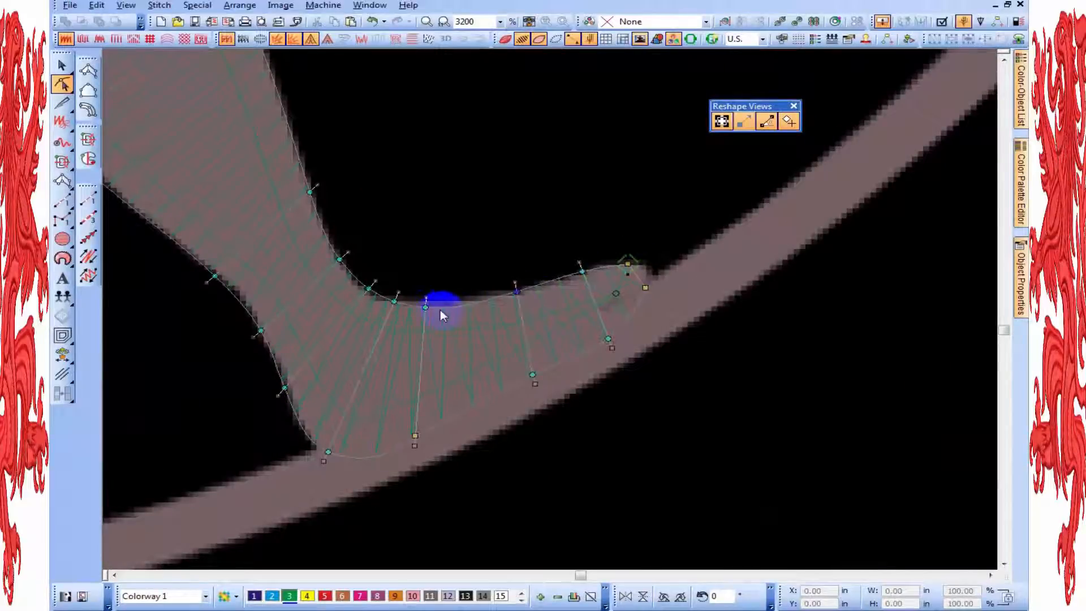
scroll(435, 302, down, 2)
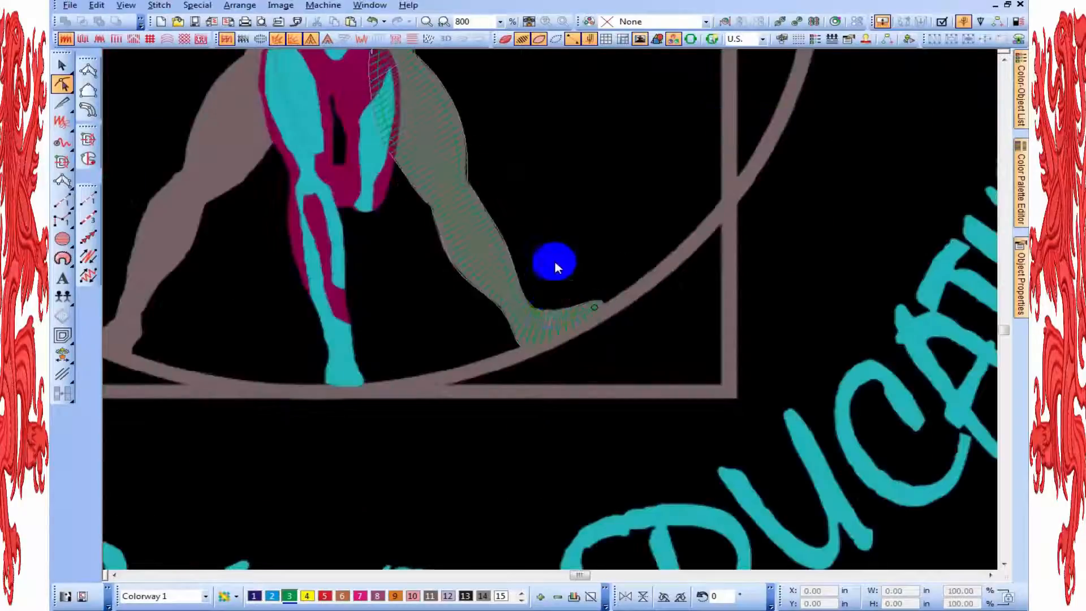
key(Escape)
Step: Try to cover the left grey leg with a horizontally mirrored duplicate of the stitched right leg column
scroll(556, 263, down, 1)
scroll(486, 208, up, 1)
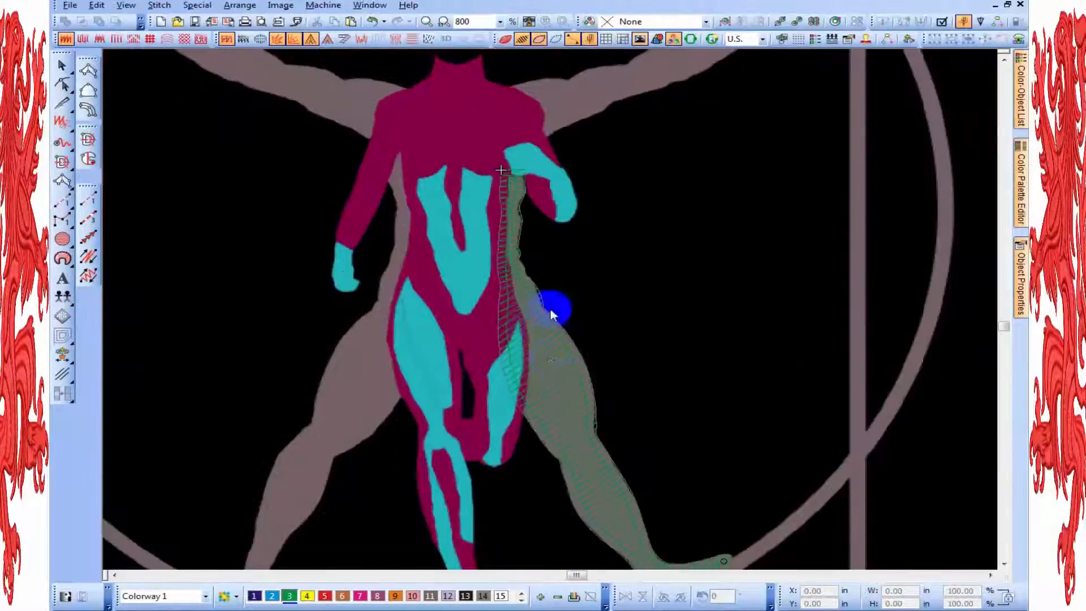
scroll(553, 315, down, 1)
right_click(550, 305)
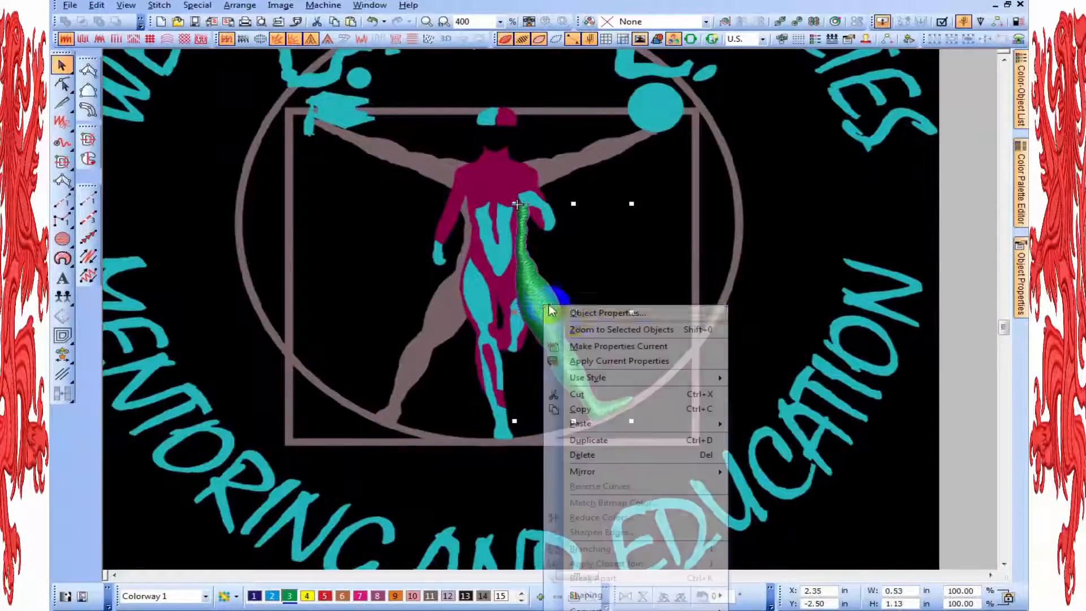
click(602, 445)
click(626, 596)
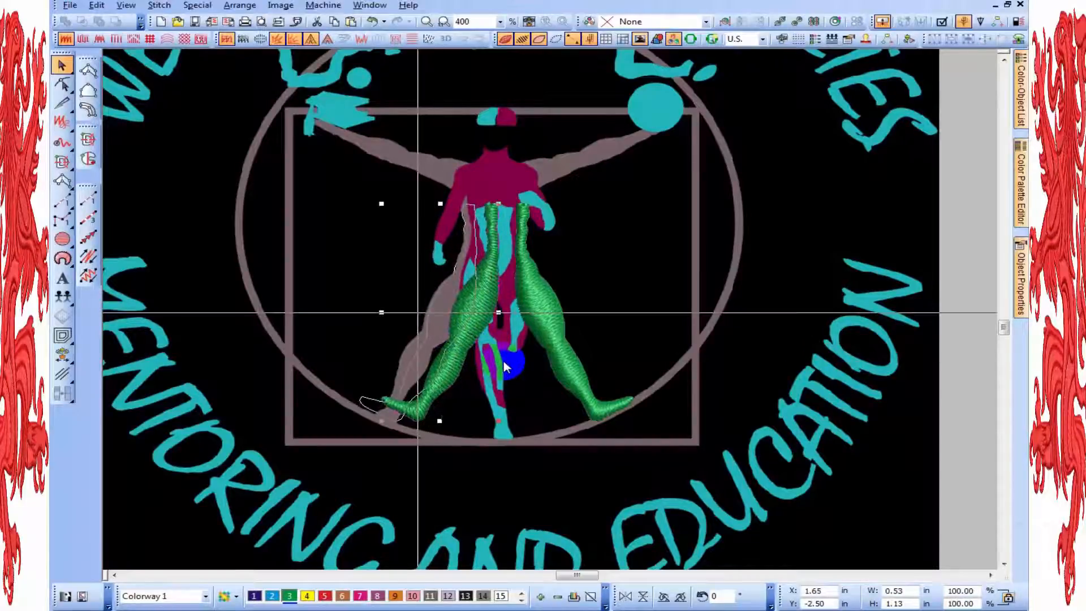
key(Left)
key(Left)
key(Delete)
Step: Digitize a straight running-stitch connector from the top of the stitched leg column to the left grey foot
scroll(479, 251, up, 1)
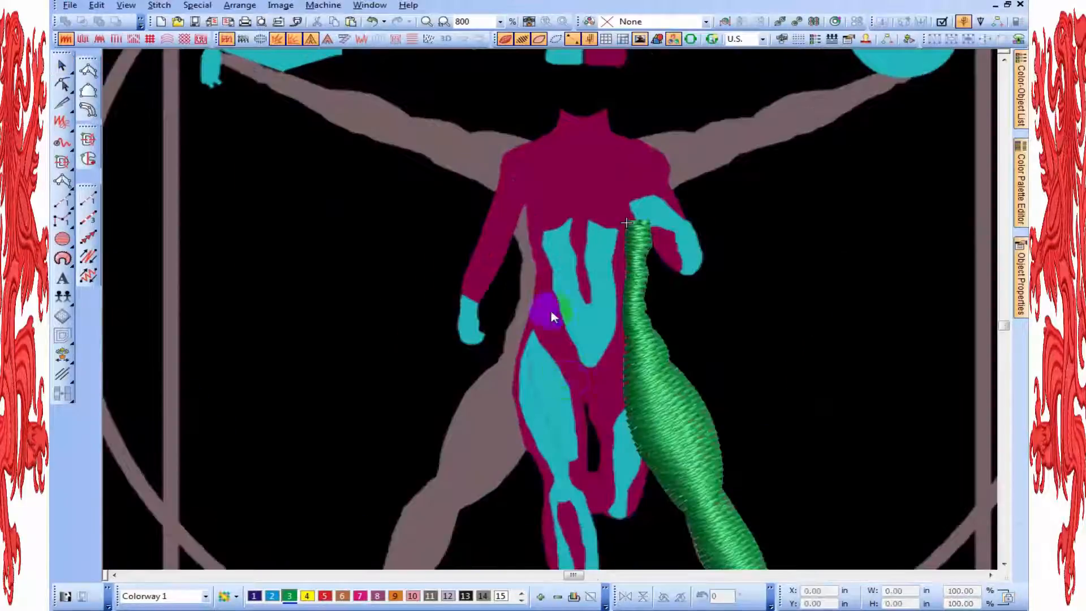
scroll(552, 314, down, 1)
scroll(552, 314, up, 1)
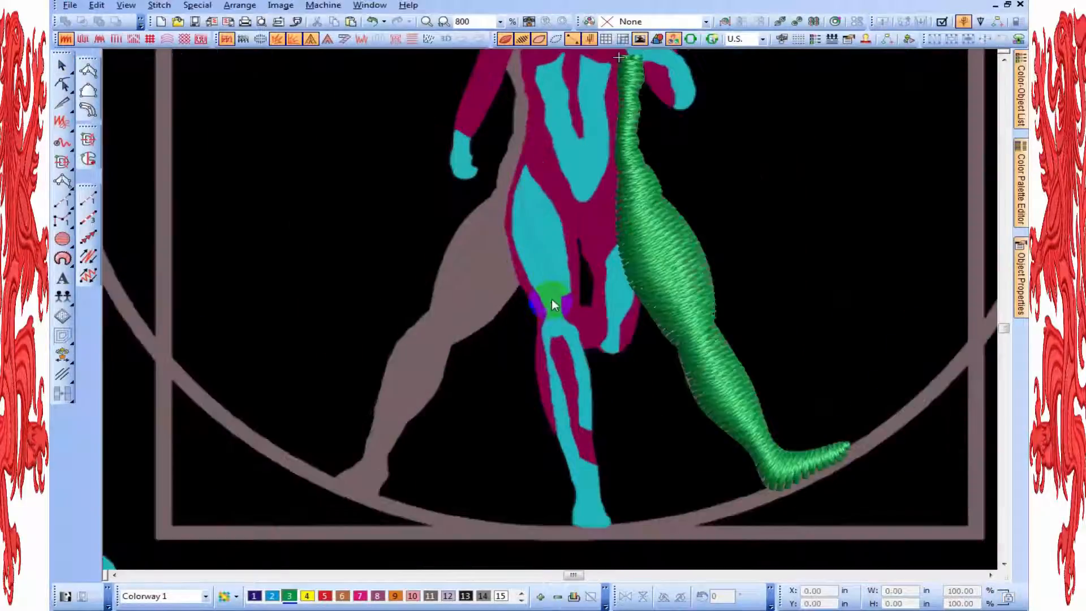
click(93, 217)
click(608, 82)
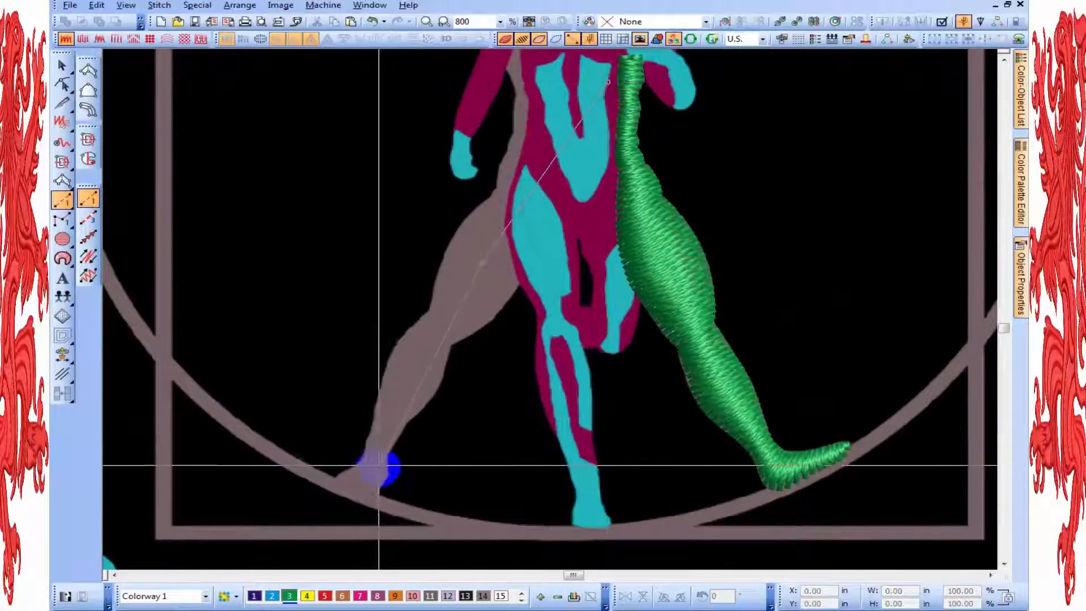
click(365, 480)
key(Return)
Step: Start a satin column at the left grey foot and place edge point pairs from the sole up to the ankle
scroll(365, 480, up, 2)
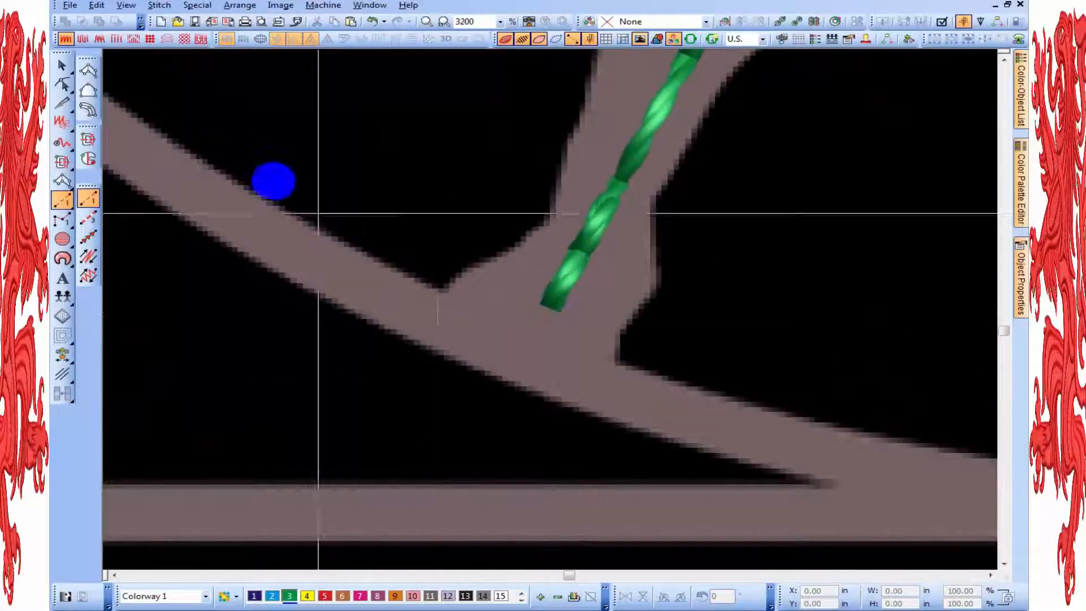
click(88, 72)
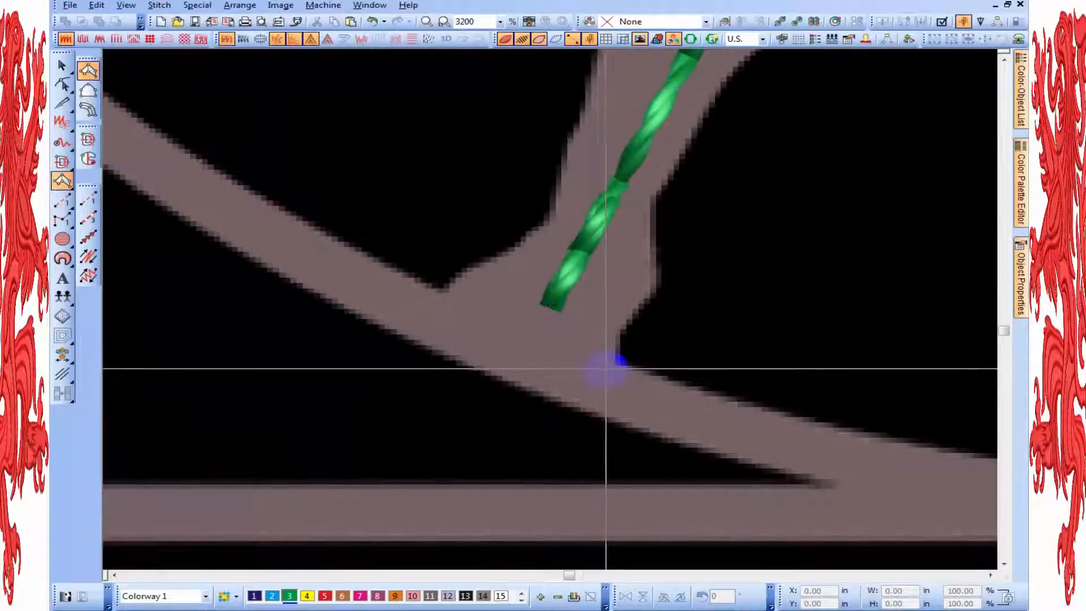
click(449, 303)
click(611, 341)
click(510, 308)
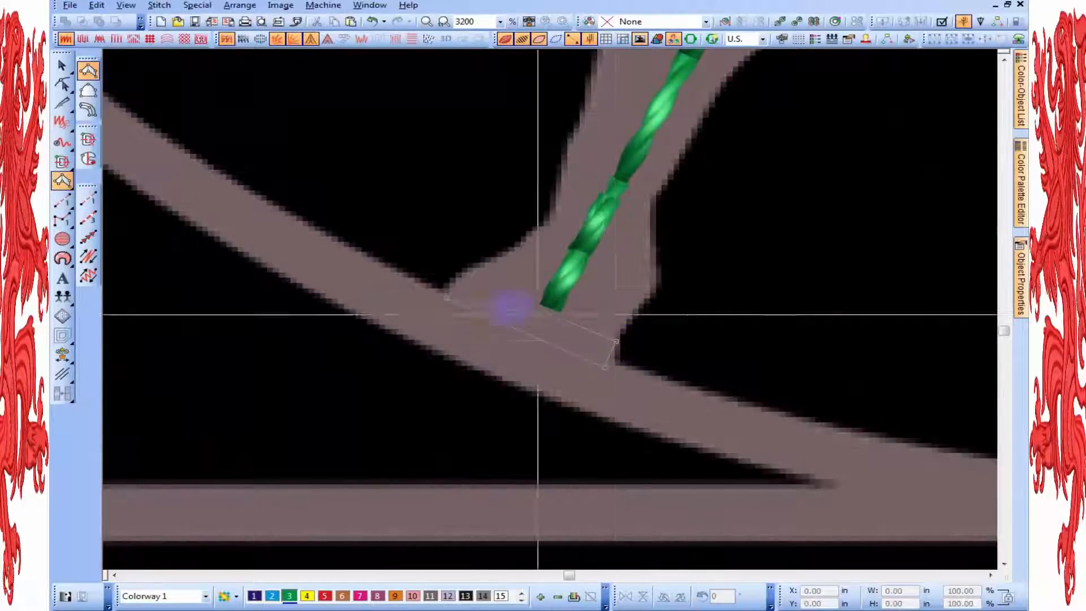
click(468, 273)
click(639, 313)
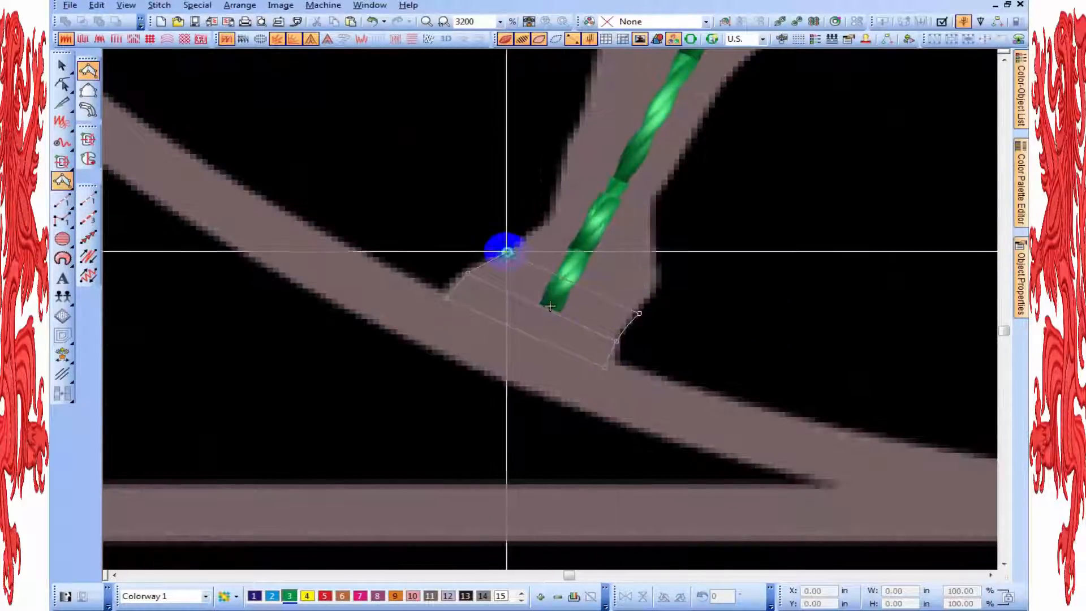
click(507, 251)
click(659, 284)
click(549, 225)
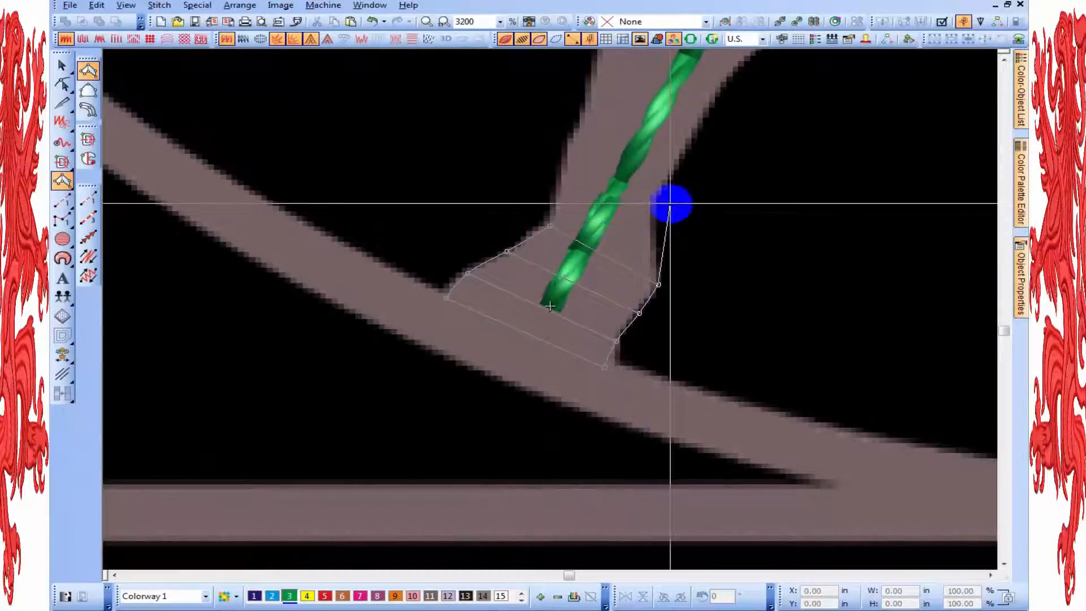
click(564, 159)
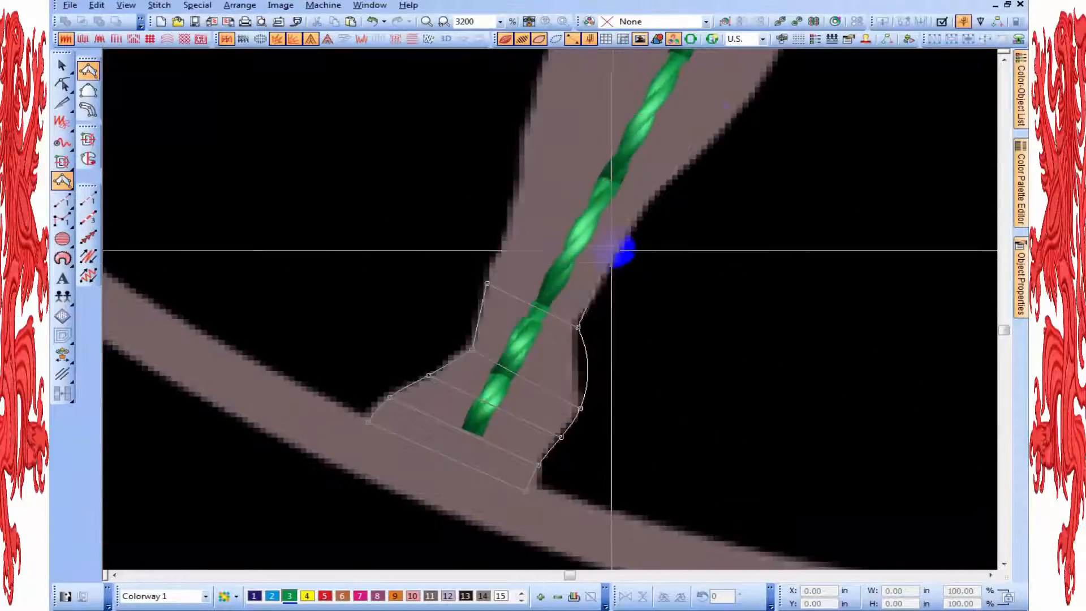
Step: Continue the left leg column with edge point pairs from above the ankle along the lower calf
click(623, 244)
click(517, 205)
scroll(594, 200, down, 2)
scroll(566, 301, up, 2)
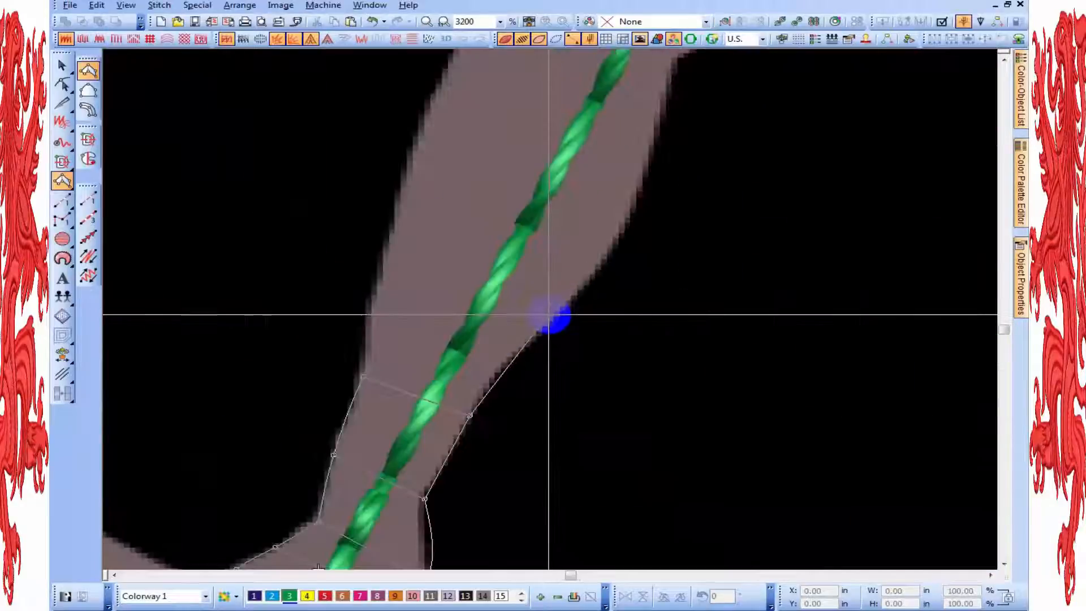
click(377, 265)
Step: Continue the left leg column with edge point pairs along the upper calf to just above the knee
scroll(574, 287, down, 2)
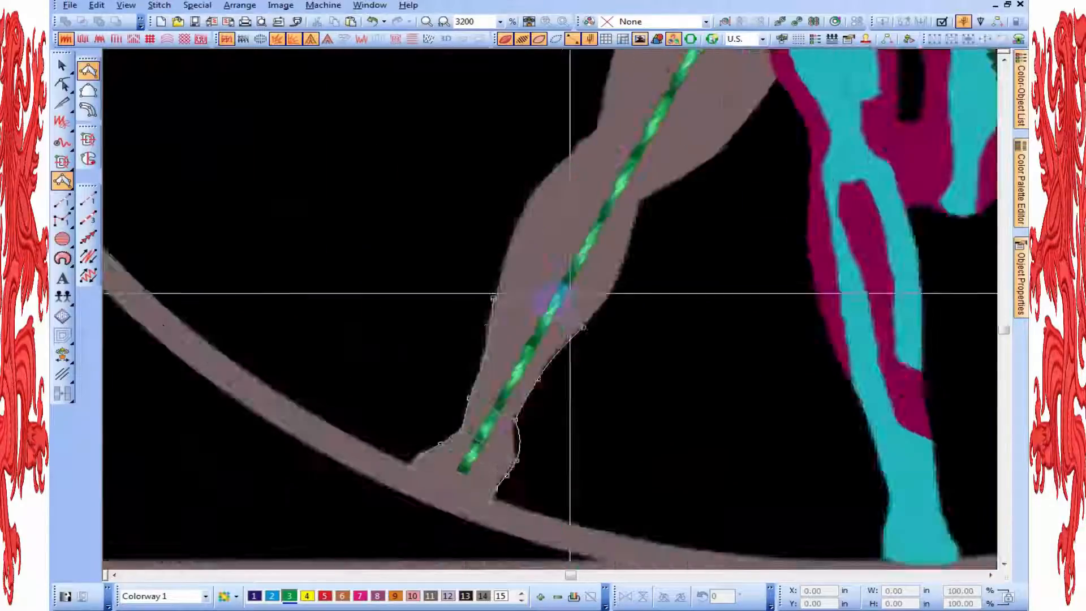
scroll(550, 309, up, 2)
click(611, 363)
click(398, 280)
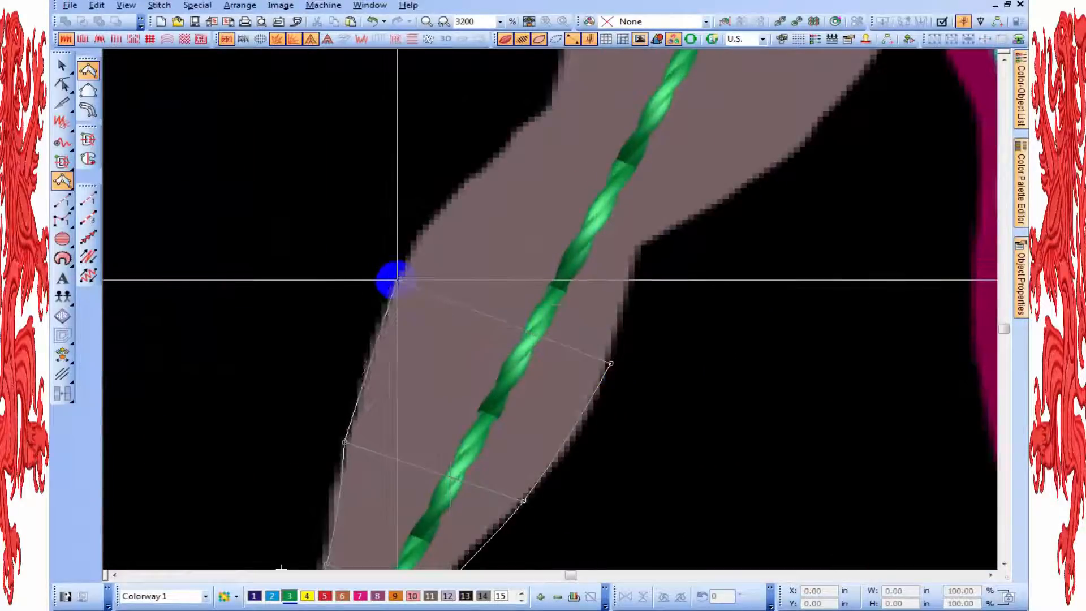
click(636, 248)
click(491, 159)
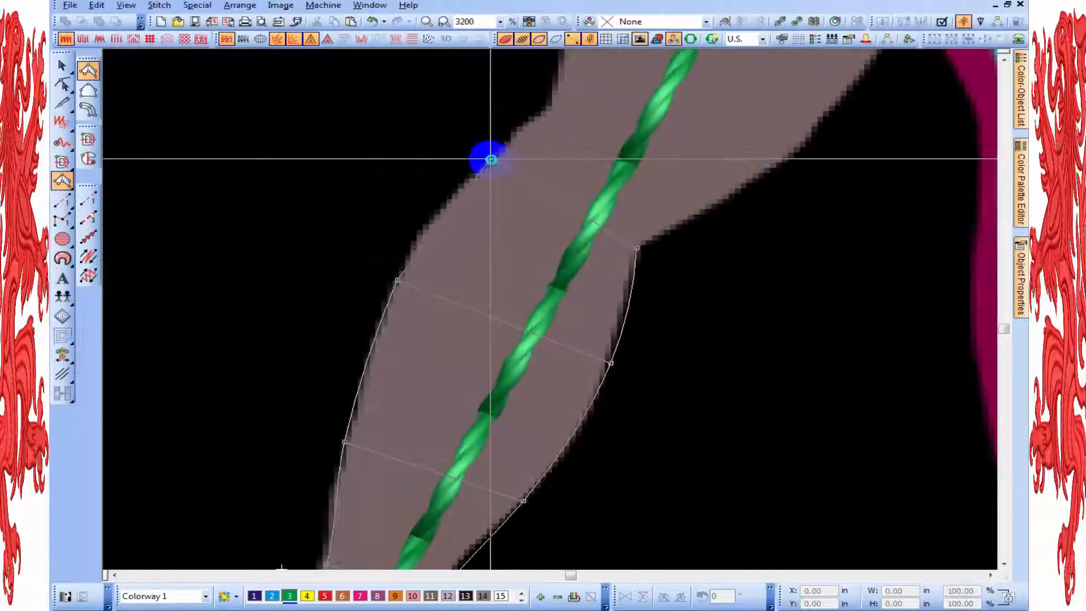
click(714, 197)
click(549, 112)
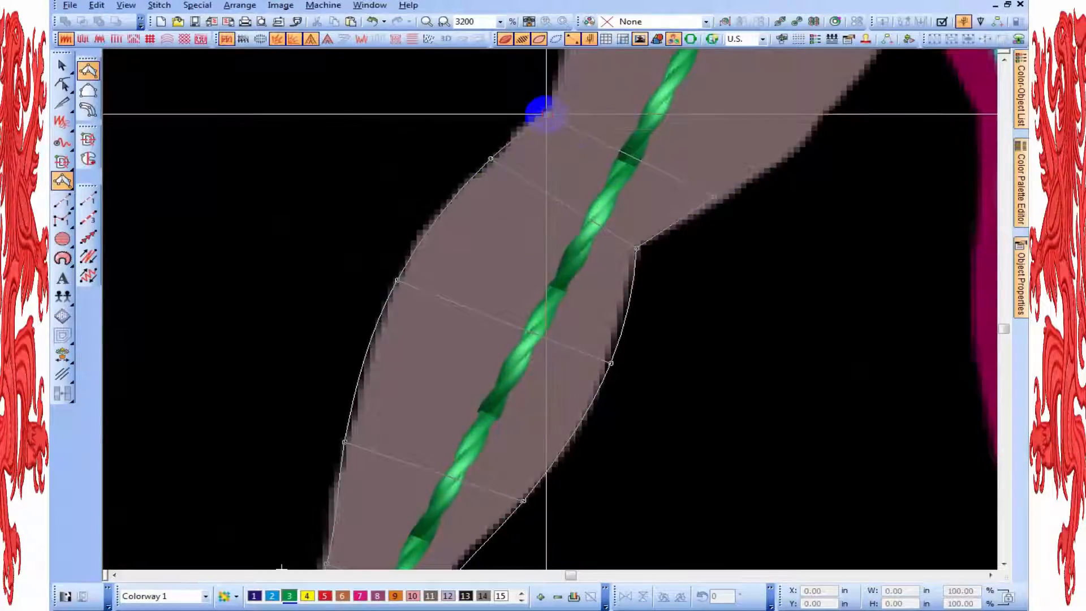
Step: Add curved edge point pairs up the left thigh to the hip, extending the inner edge over the cyan and maroon artwork
key(shift+z)
right_click(697, 276)
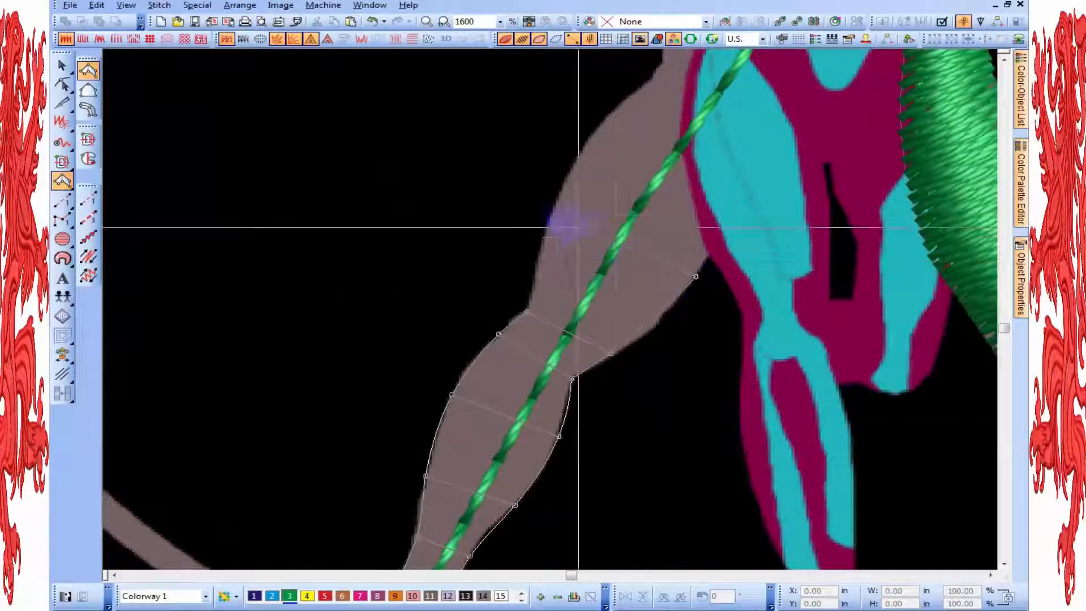
right_click(557, 215)
right_click(742, 177)
right_click(589, 140)
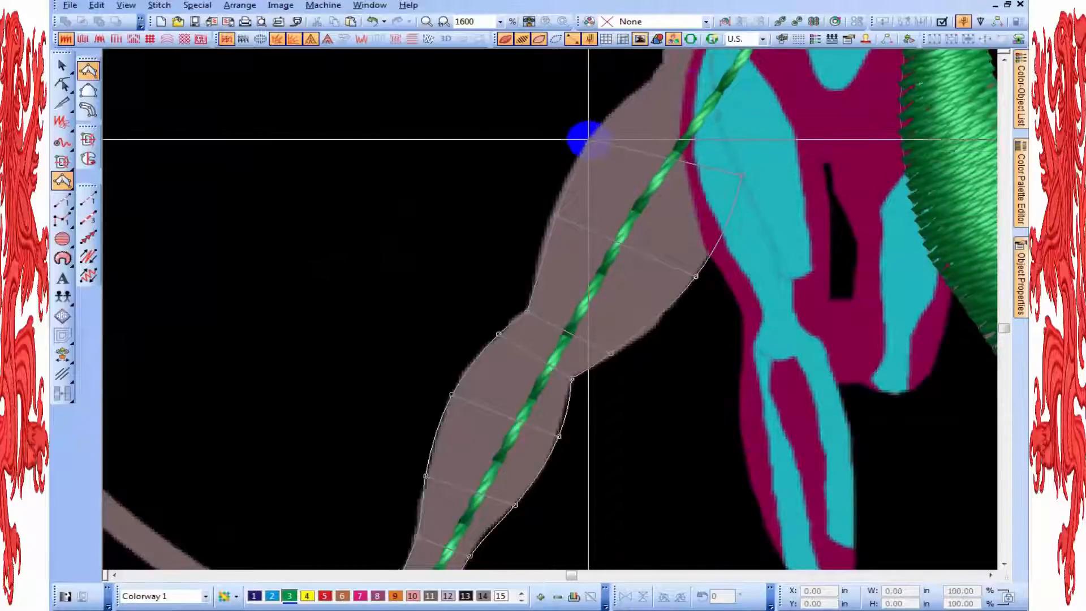
middle_click(641, 188)
right_click(644, 194)
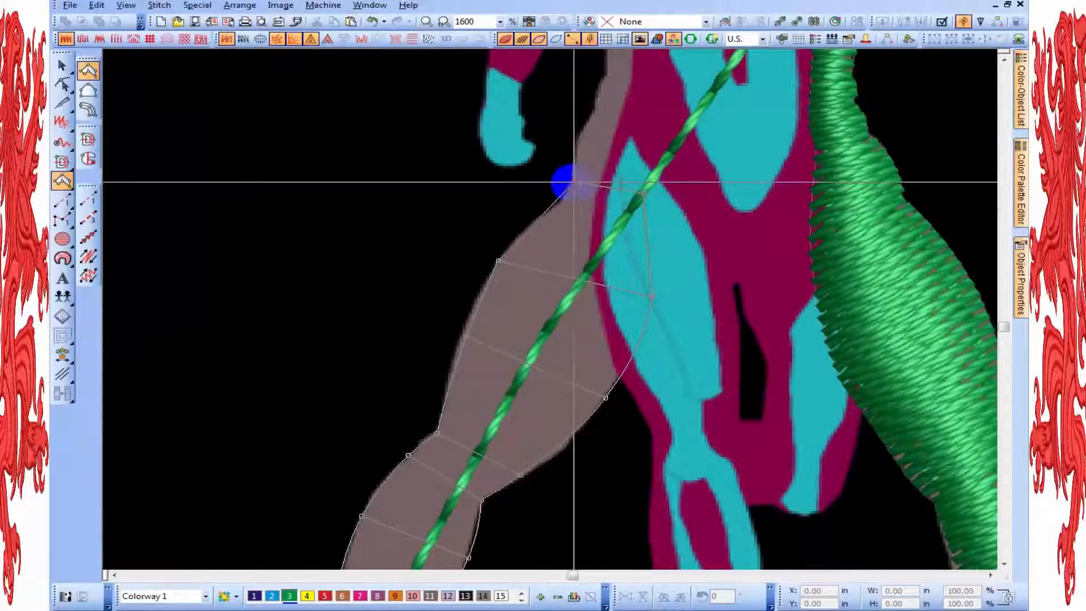
right_click(572, 183)
Step: Extend the left leg column with edge point pairs from the hip up through the waist, overlapping the maroon torso
right_click(647, 143)
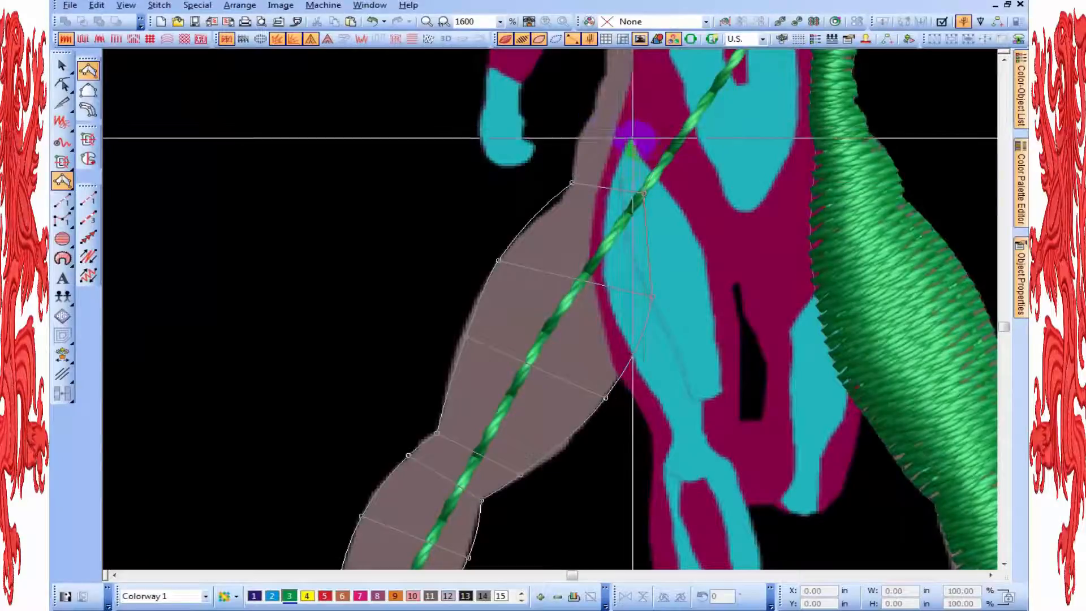
right_click(579, 135)
middle_click(619, 174)
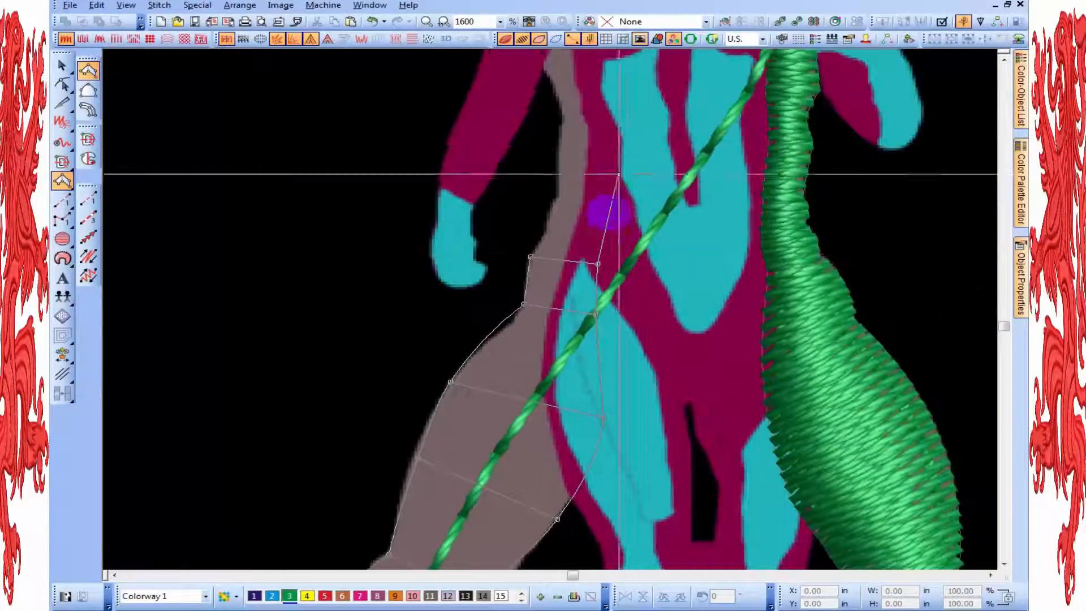
right_click(607, 232)
right_click(549, 230)
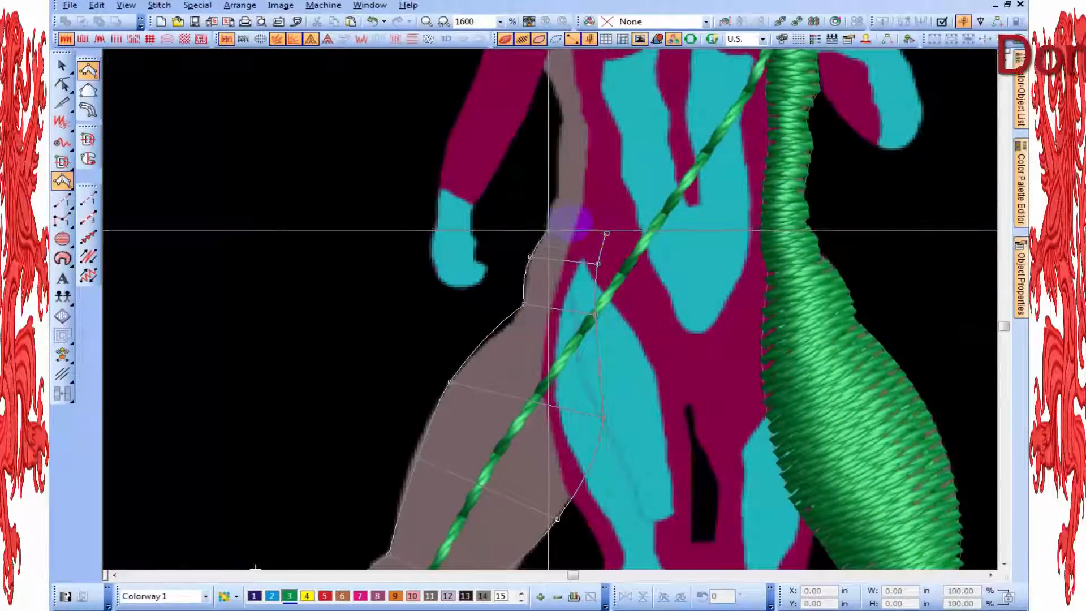
right_click(608, 206)
right_click(553, 204)
right_click(618, 156)
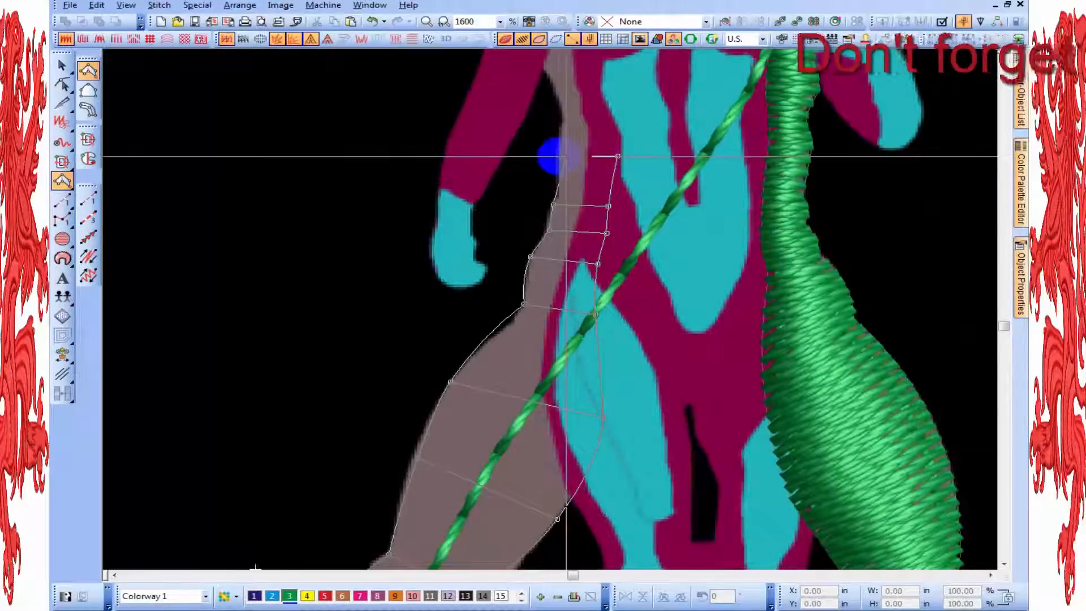
right_click(558, 155)
Step: Place the last edge point pairs up the left side of the torso to the chest and generate the satin column
middle_click(588, 186)
right_click(578, 218)
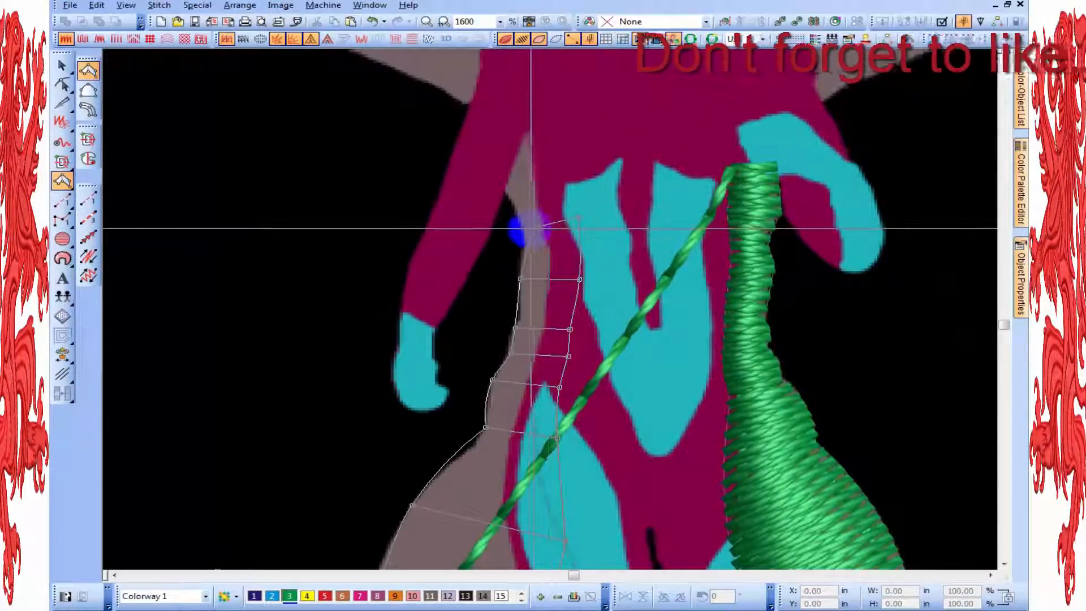
right_click(527, 229)
right_click(566, 171)
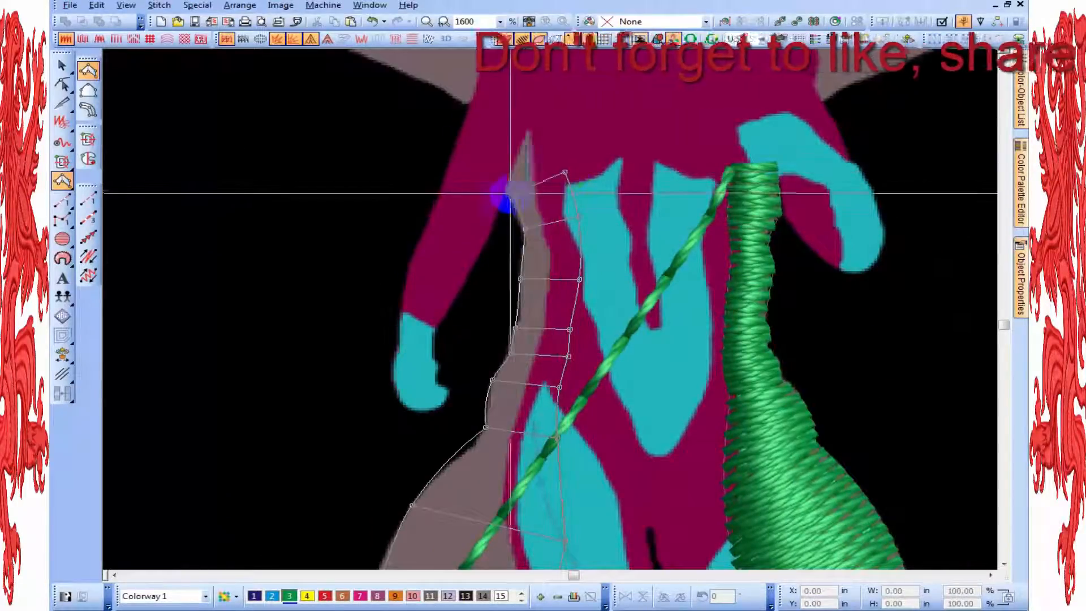
right_click(500, 184)
right_click(557, 111)
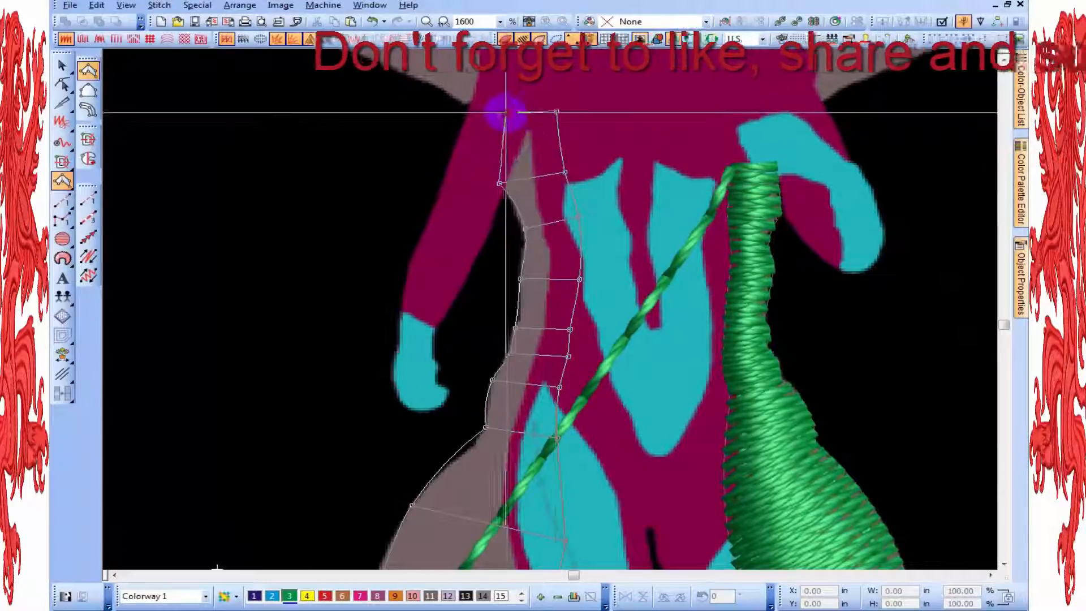
right_click(509, 112)
key(Return)
Step: Digitize a straight running-stitch connector from the top of the left leg column to the wrist of the left grey arm
scroll(567, 178, down, 2)
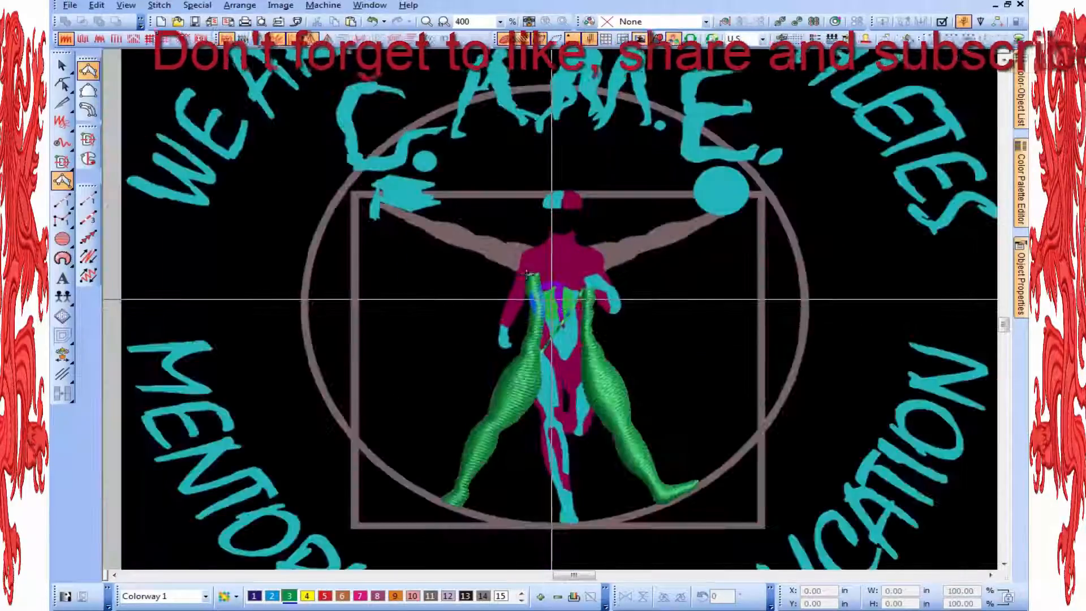
scroll(526, 274, up, 2)
scroll(509, 263, down, 1)
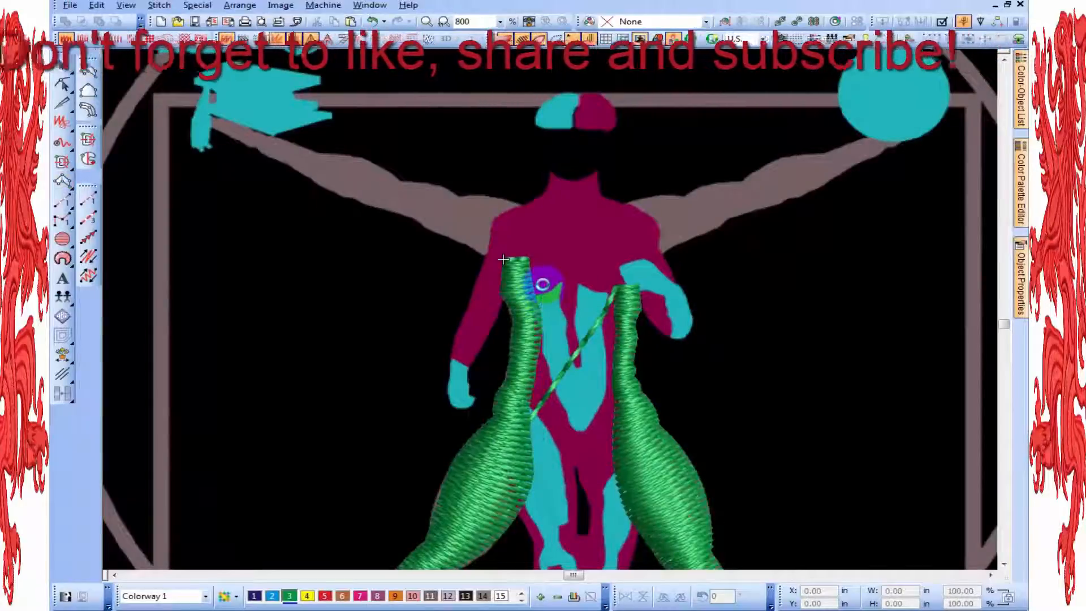
scroll(534, 235, up, 1)
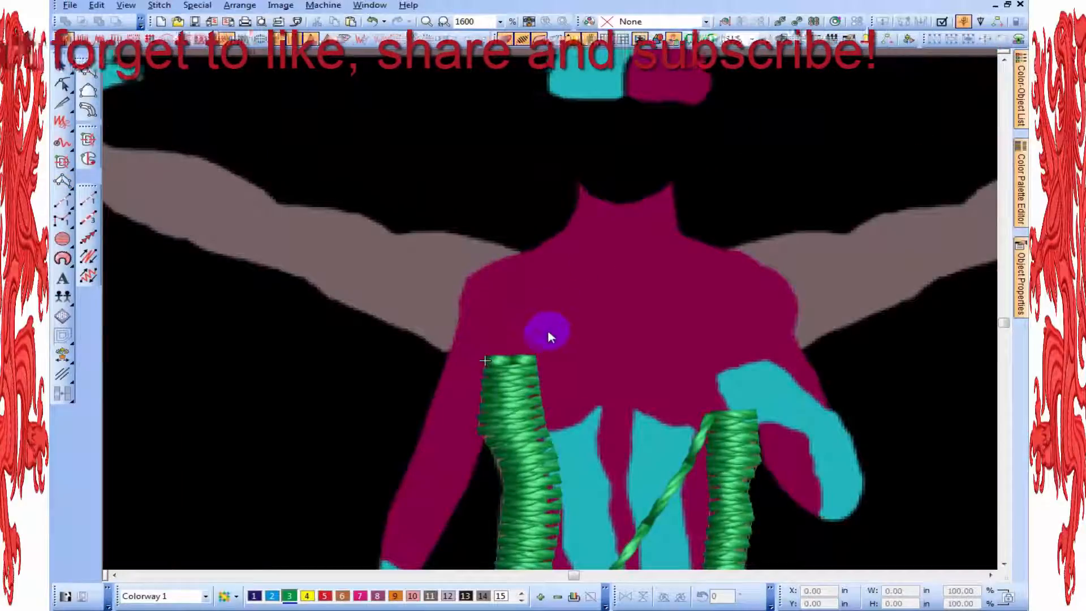
click(497, 349)
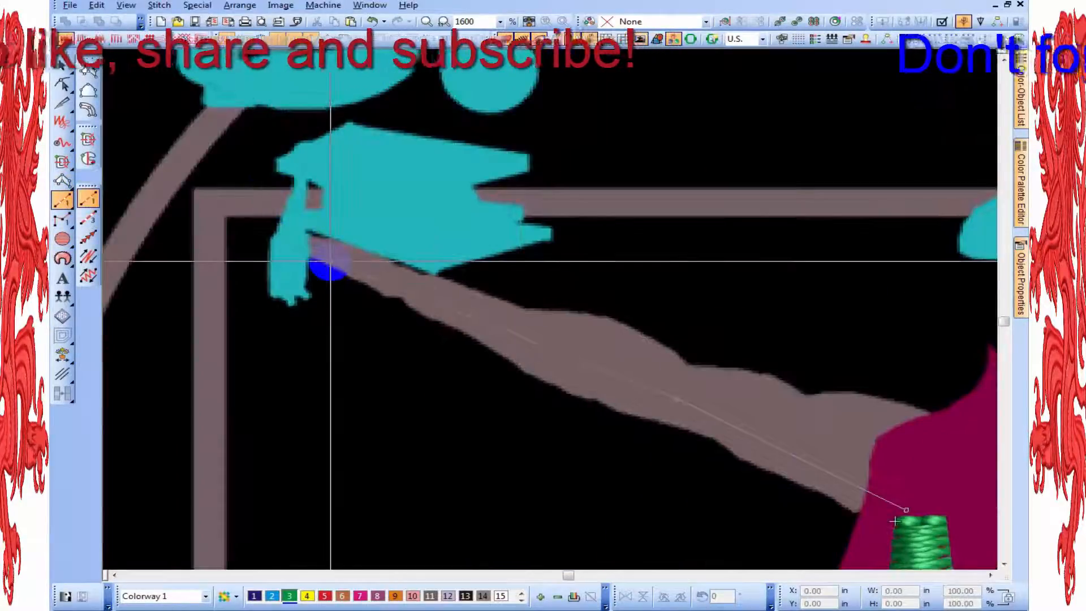
click(316, 247)
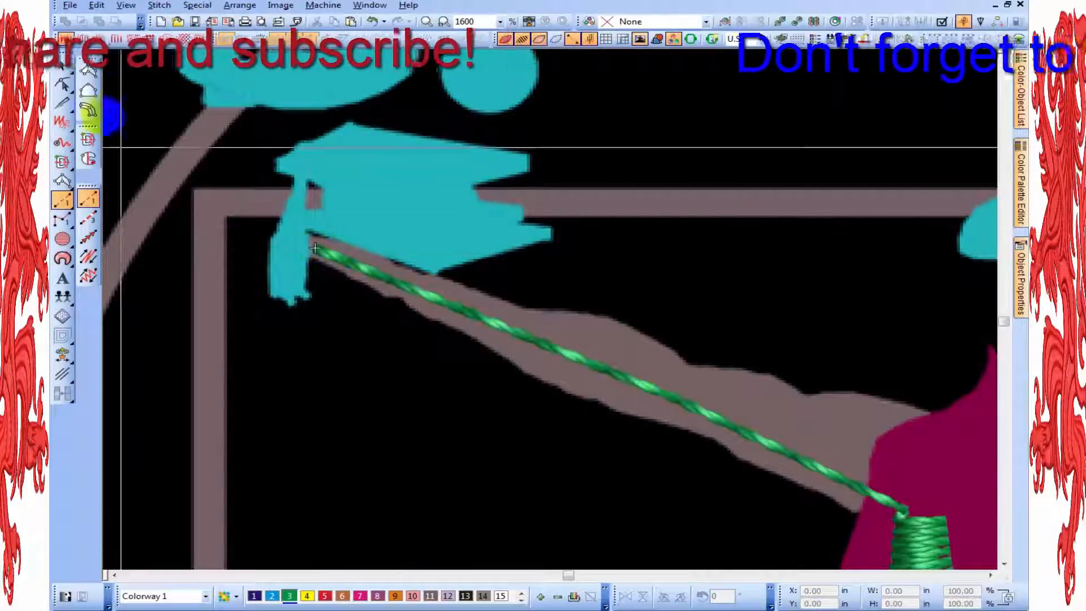
Step: Start a satin column at the left wrist and place edge point pairs along the narrow part of the grey arm
click(87, 72)
click(300, 248)
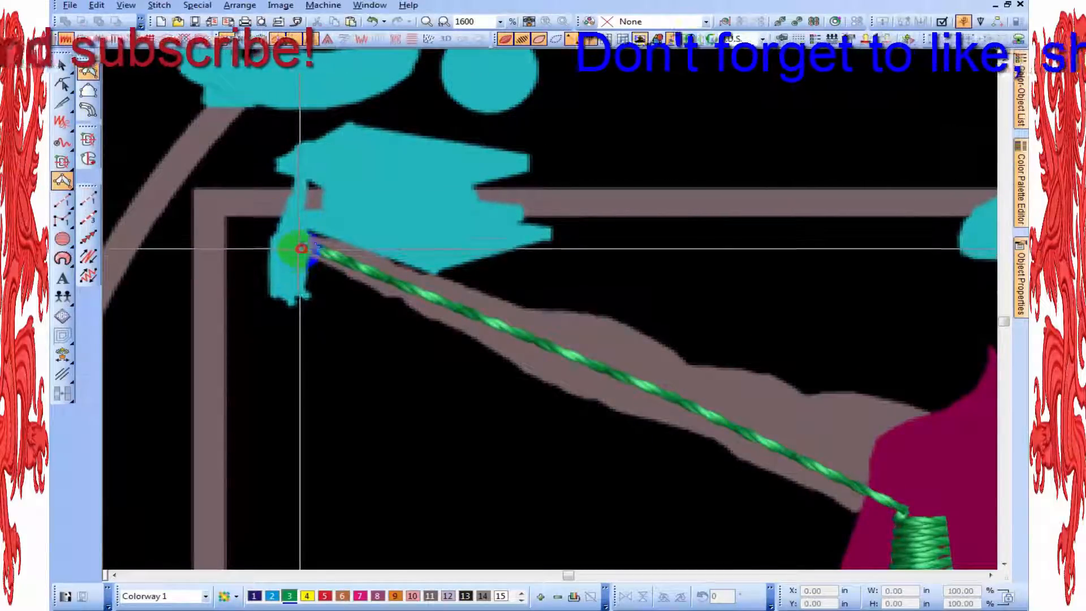
click(339, 270)
click(361, 247)
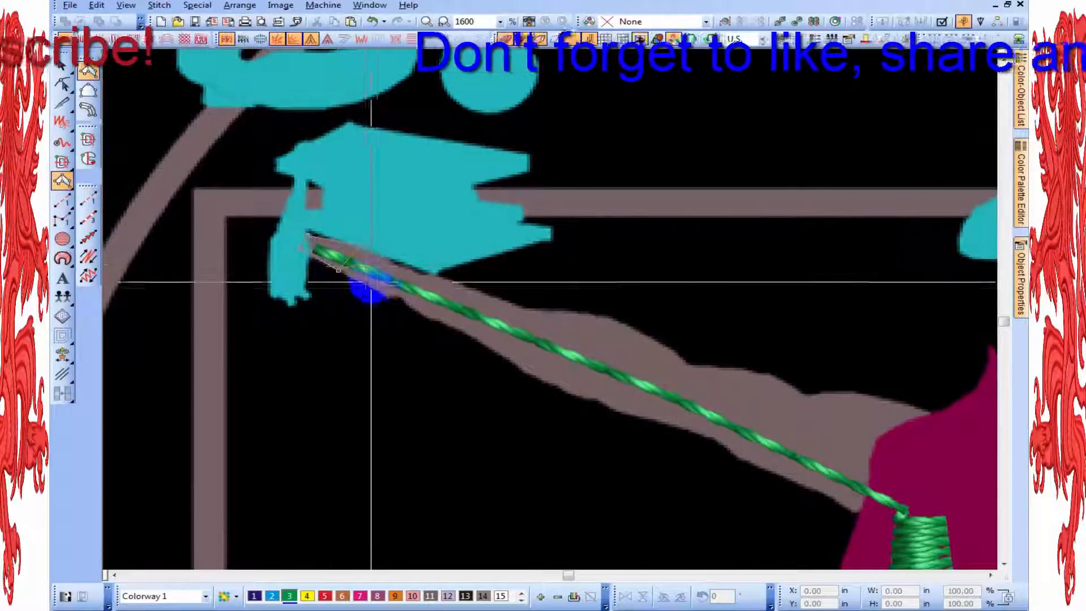
click(386, 295)
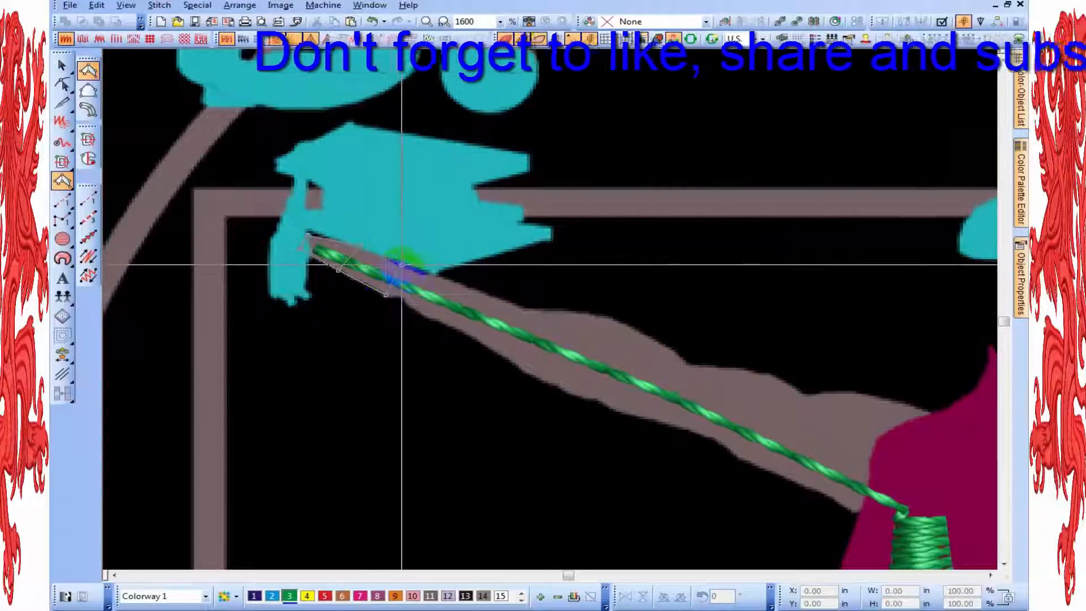
click(402, 265)
click(399, 296)
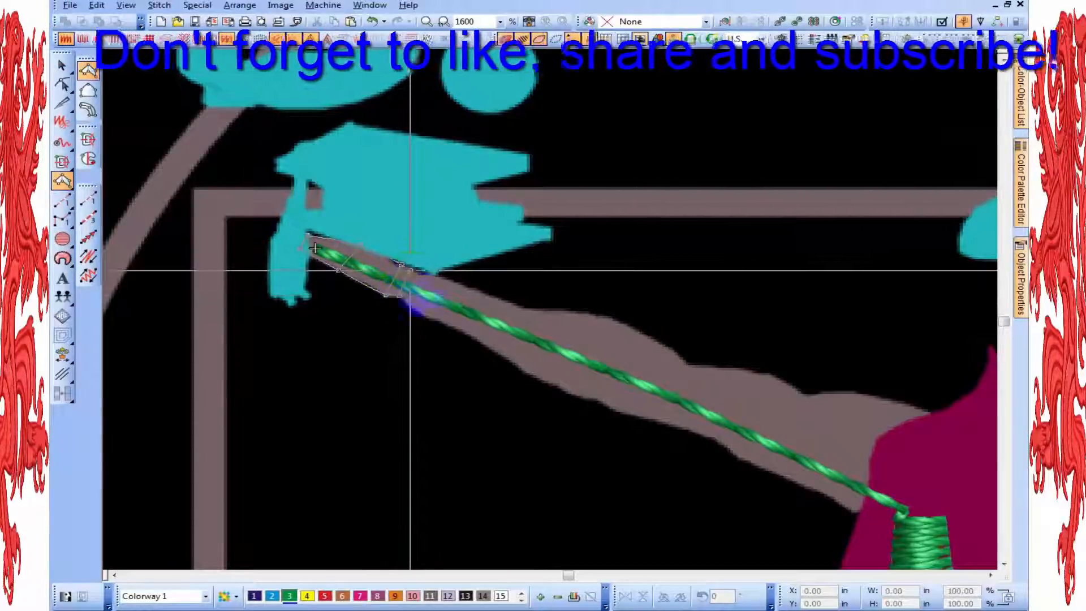
click(460, 282)
click(438, 325)
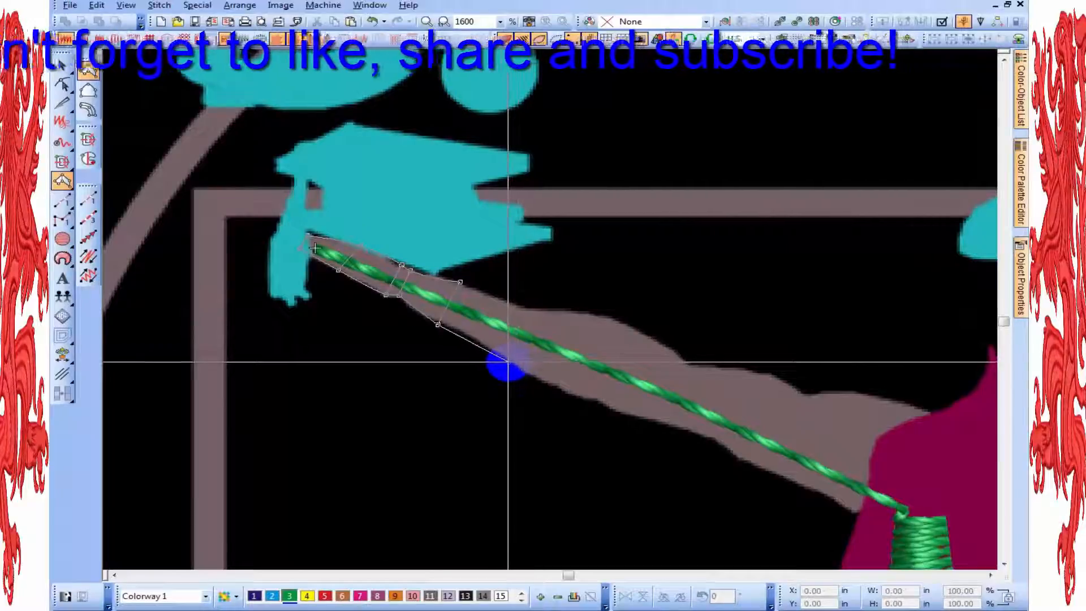
Step: Continue the left arm column with edge point pairs along the forearm bulge to the elbow notch
click(484, 344)
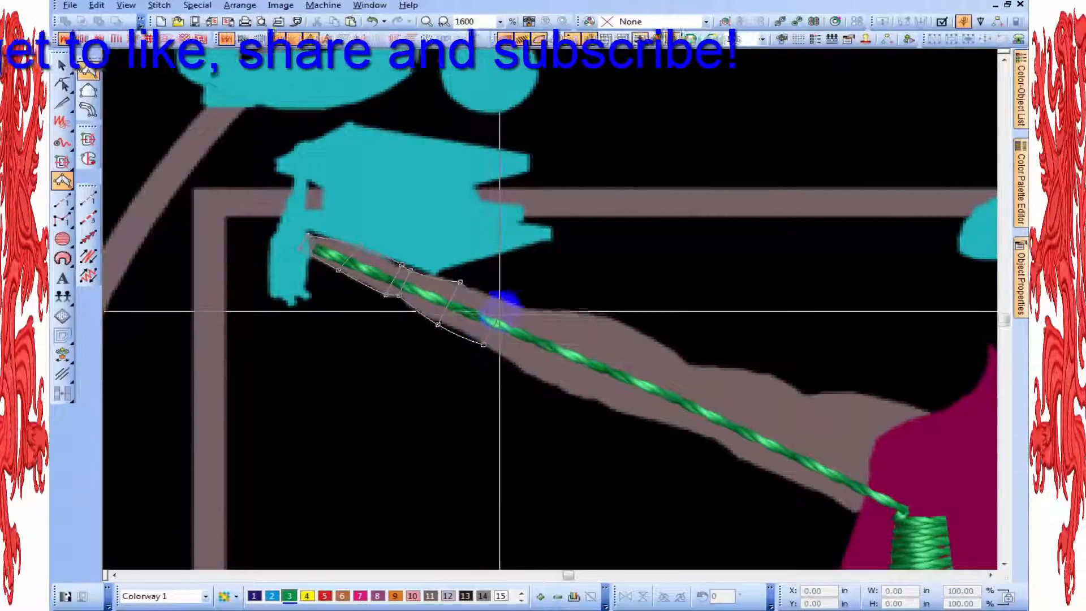
click(503, 300)
click(511, 361)
click(530, 310)
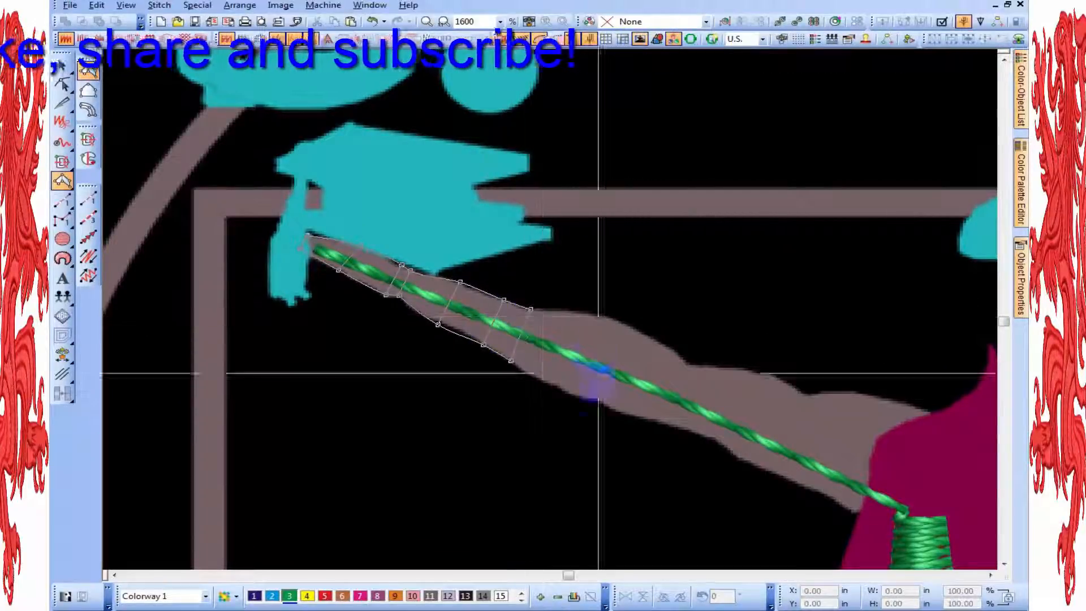
click(574, 395)
click(610, 322)
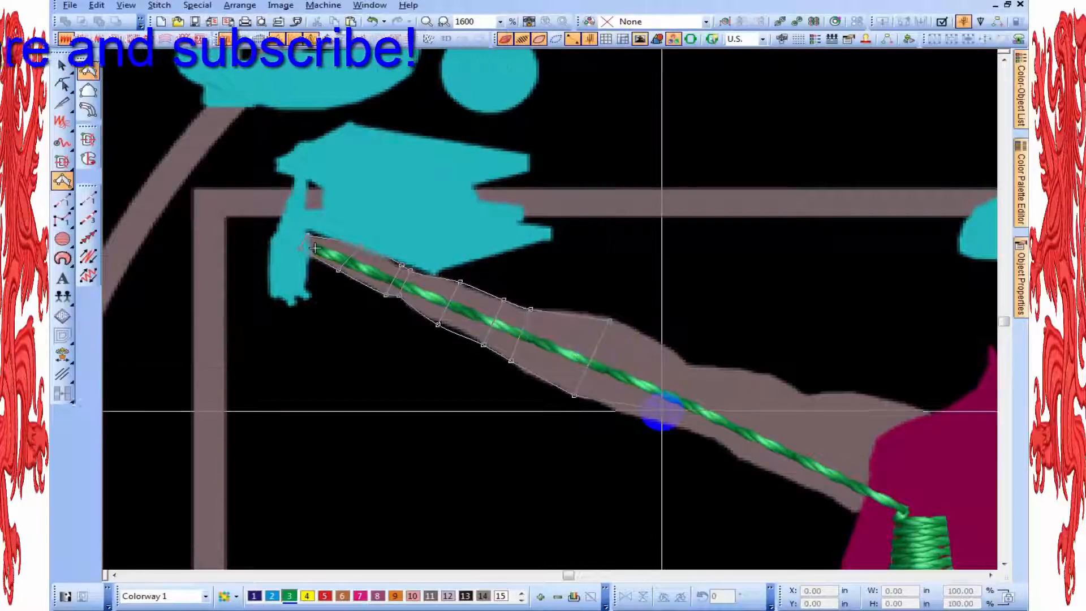
click(661, 422)
click(686, 361)
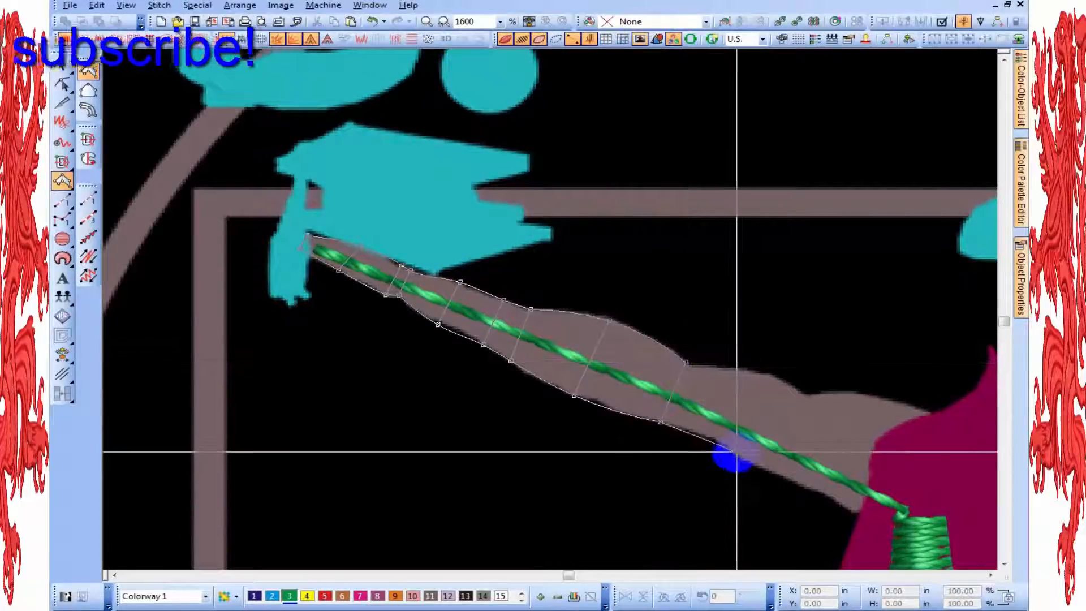
Step: Place edge point pairs along the left upper arm into the maroon shoulder and generate the satin column
click(734, 451)
click(764, 374)
click(781, 470)
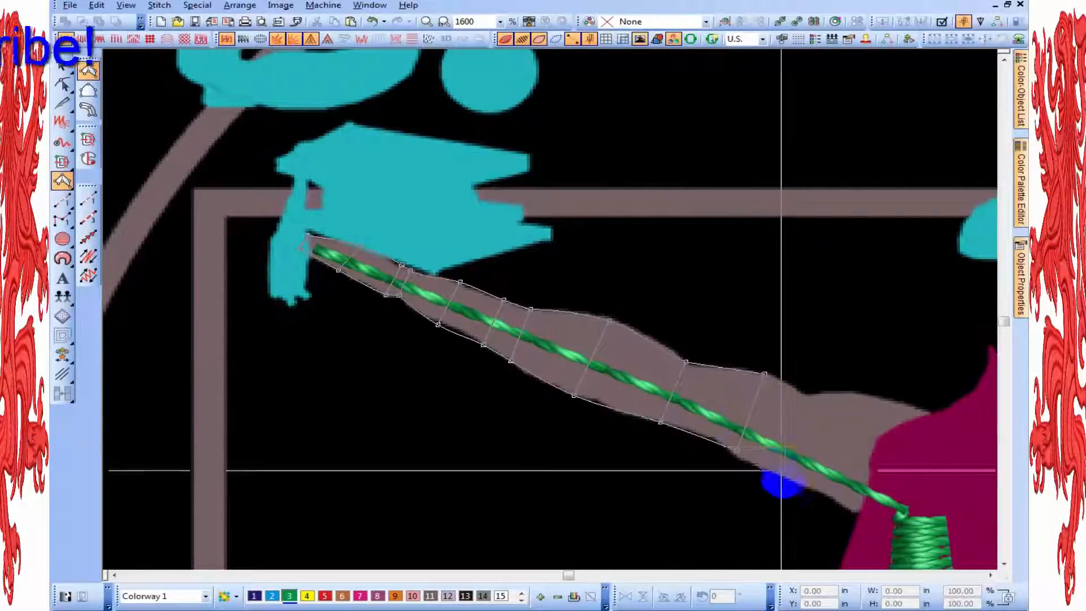
click(809, 391)
click(844, 500)
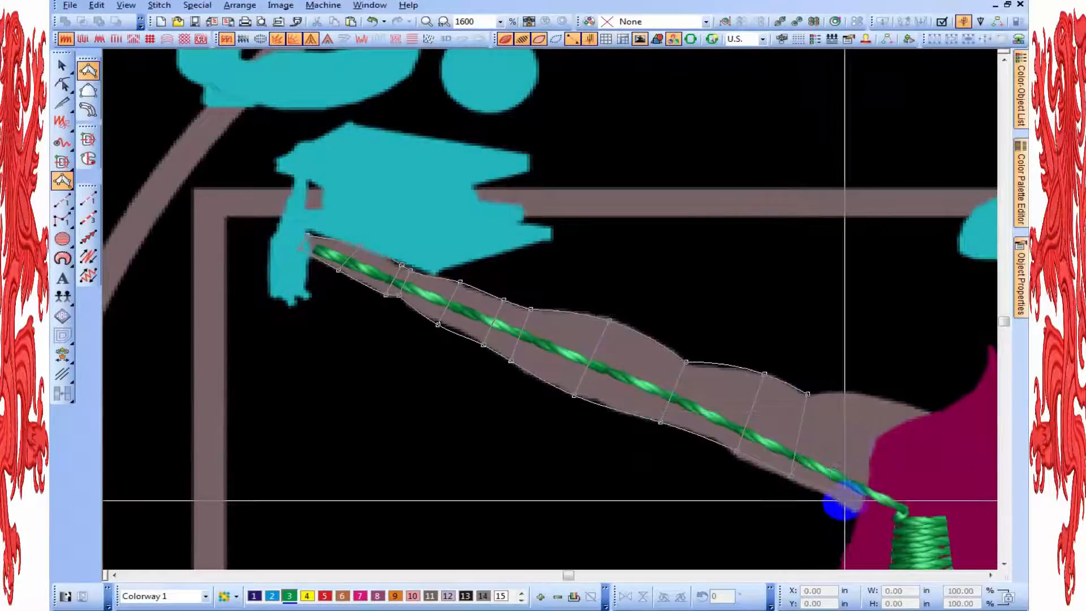
click(883, 400)
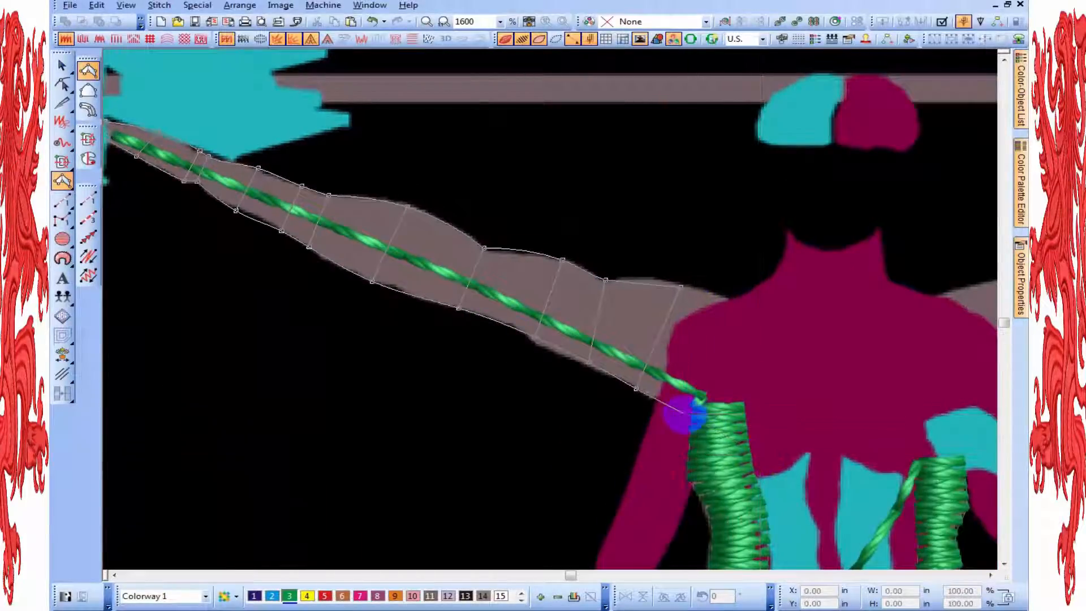
click(685, 413)
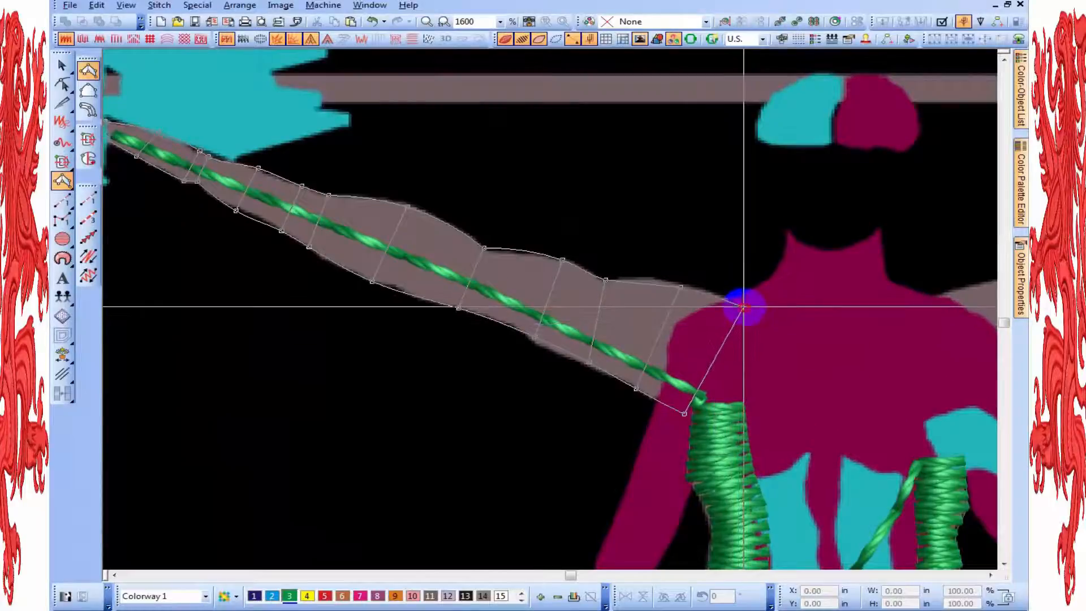
click(744, 307)
key(Return)
Step: Examine the left arm column's reshape nodes without the realistic stitch rendering, and restore the rendered view
scroll(722, 328, down, 1)
scroll(548, 311, up, 1)
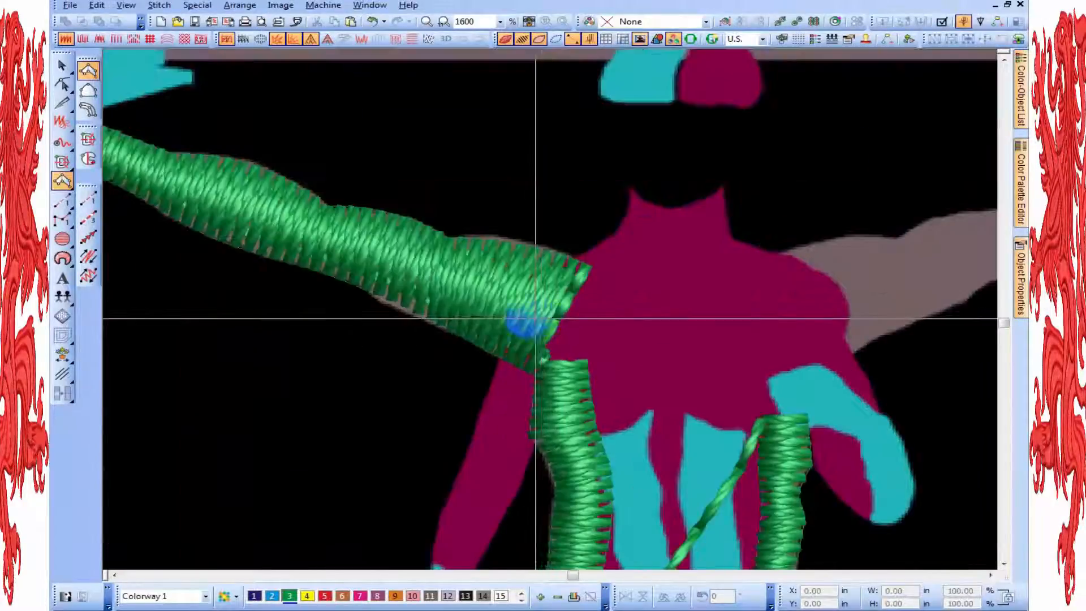
key(t)
click(62, 85)
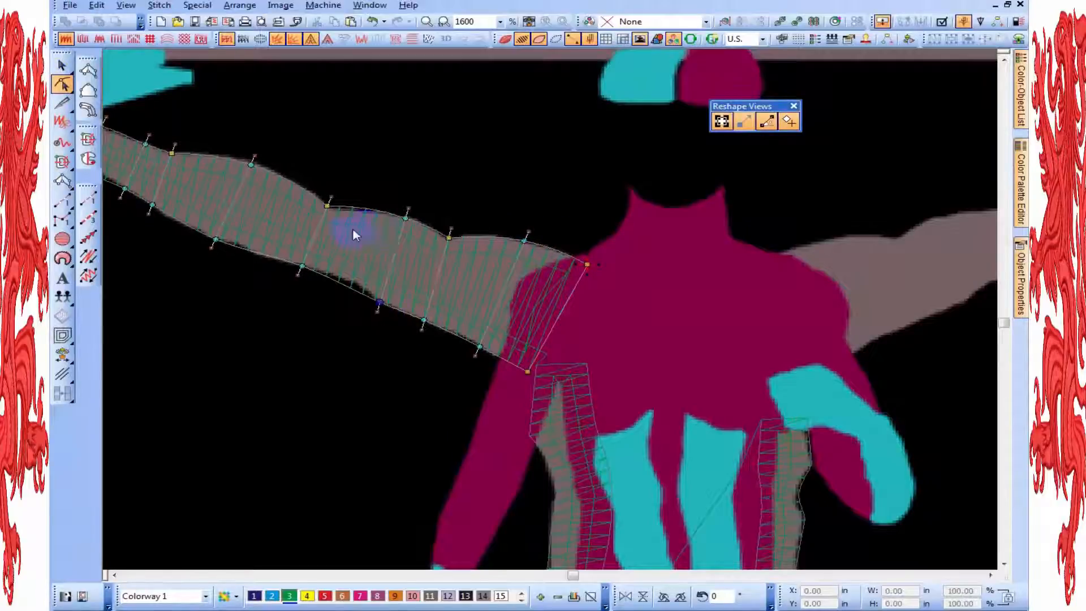
scroll(560, 307, down, 2)
key(Escape)
key(t)
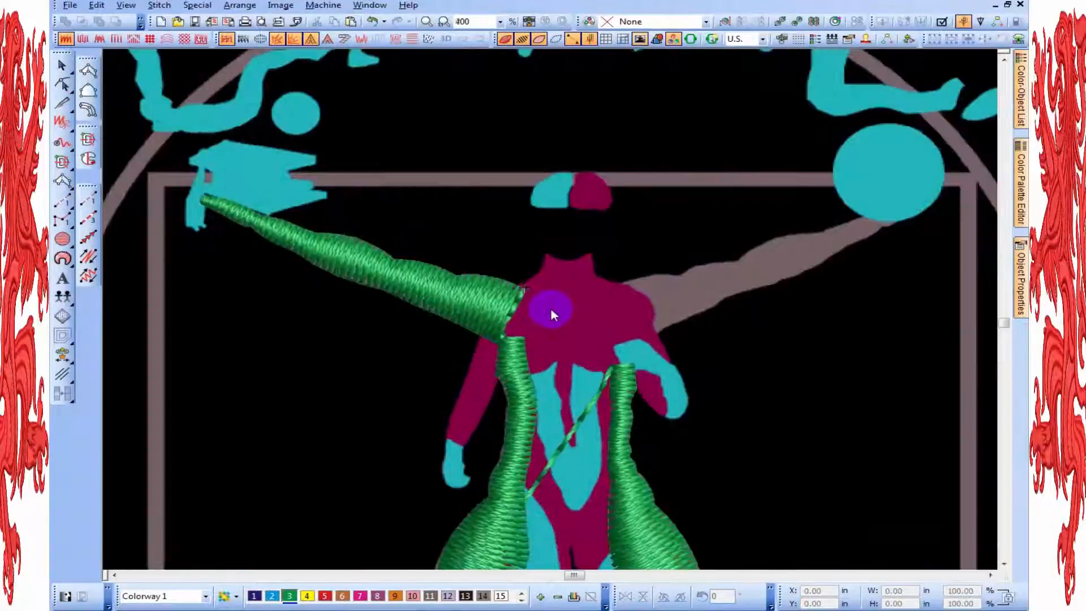
click(84, 201)
click(528, 318)
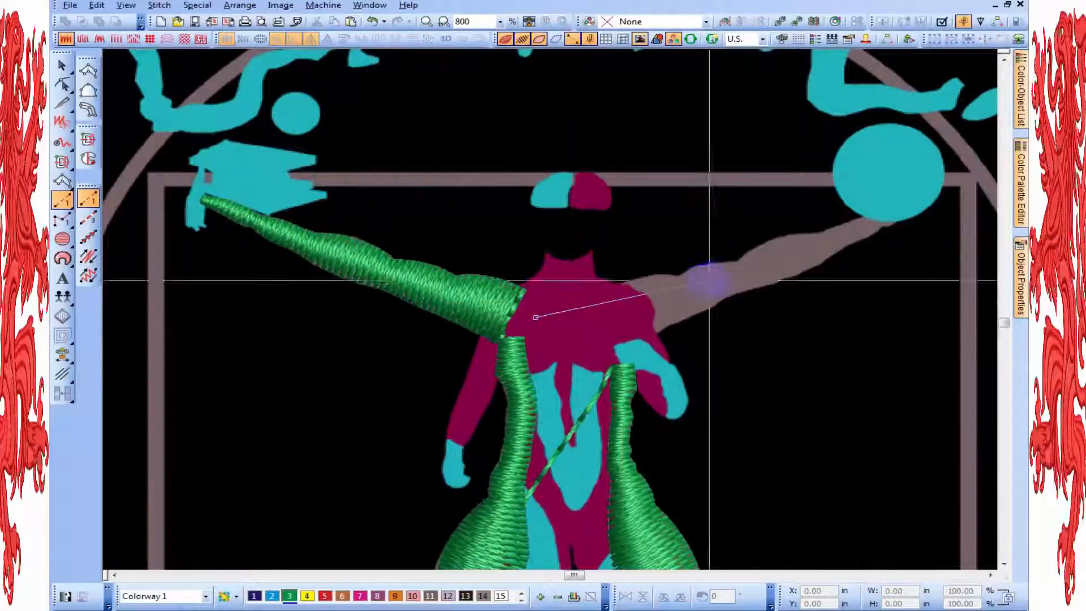
scroll(783, 252, up, 1)
scroll(408, 348, down, 2)
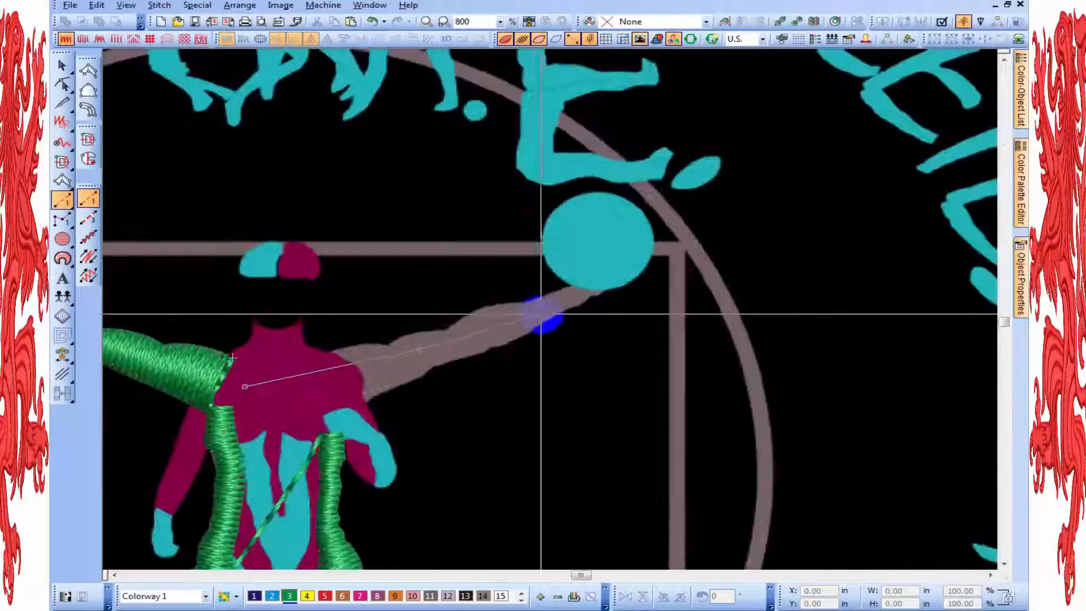
Step: Duplicate the left arm's satin column, mirror the copy horizontally and place it over the grey right arm
right_click(348, 326)
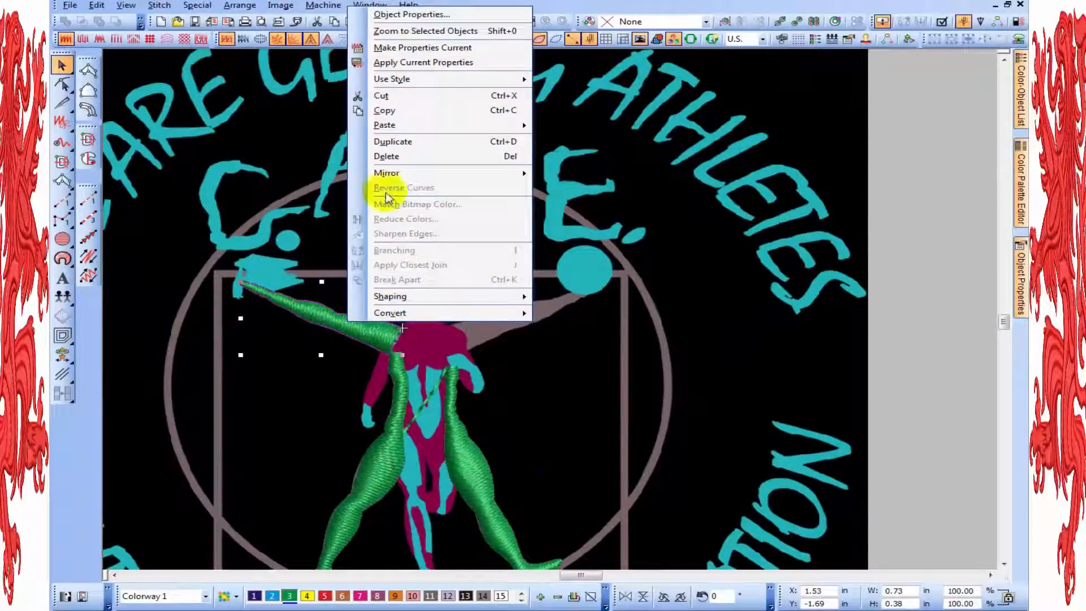
click(362, 365)
right_click(364, 338)
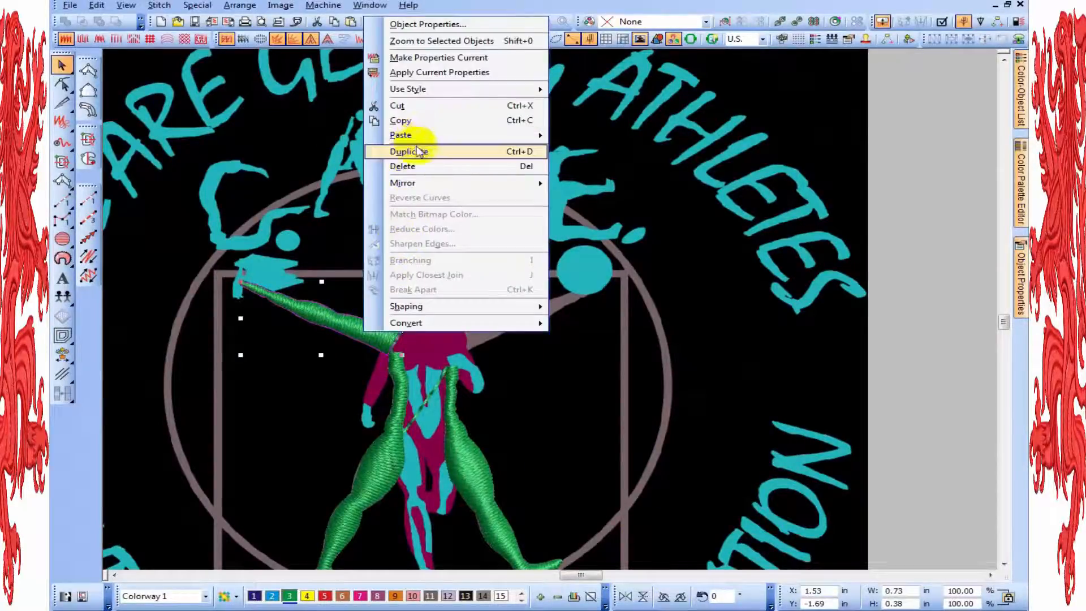
click(786, 566)
click(626, 597)
click(293, 399)
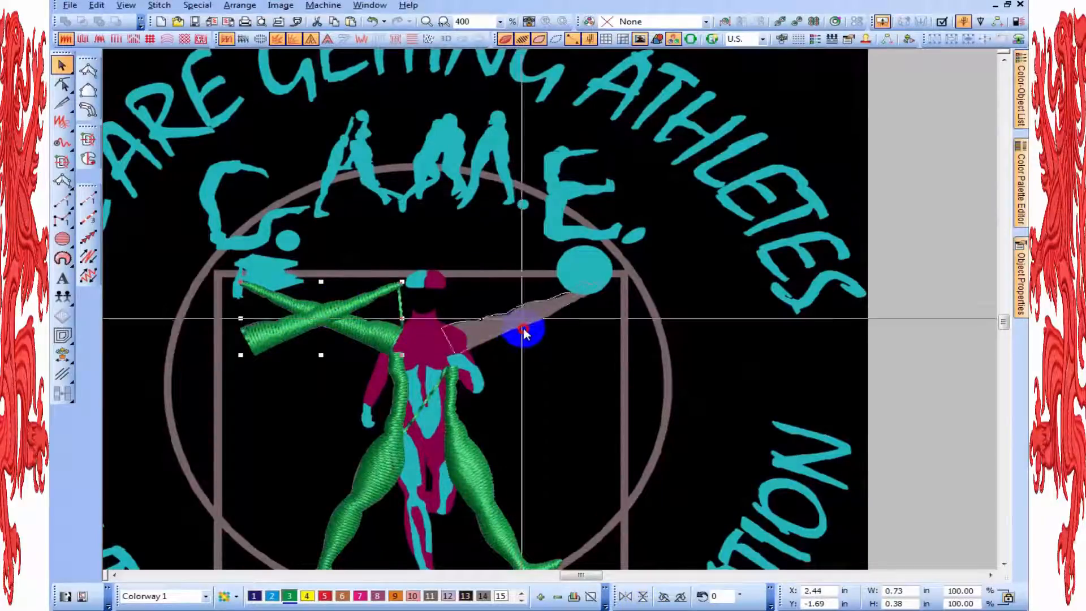
drag(524, 328, 521, 341)
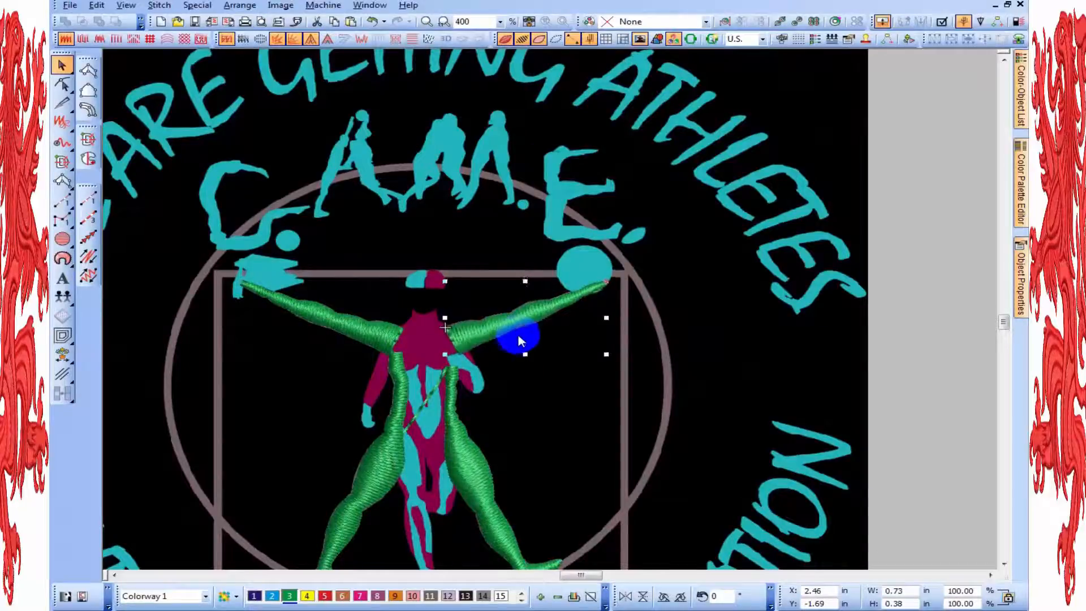
Step: Digitize a running stitch from the left shoulder across the chest and along the right arm to the wrist
click(88, 198)
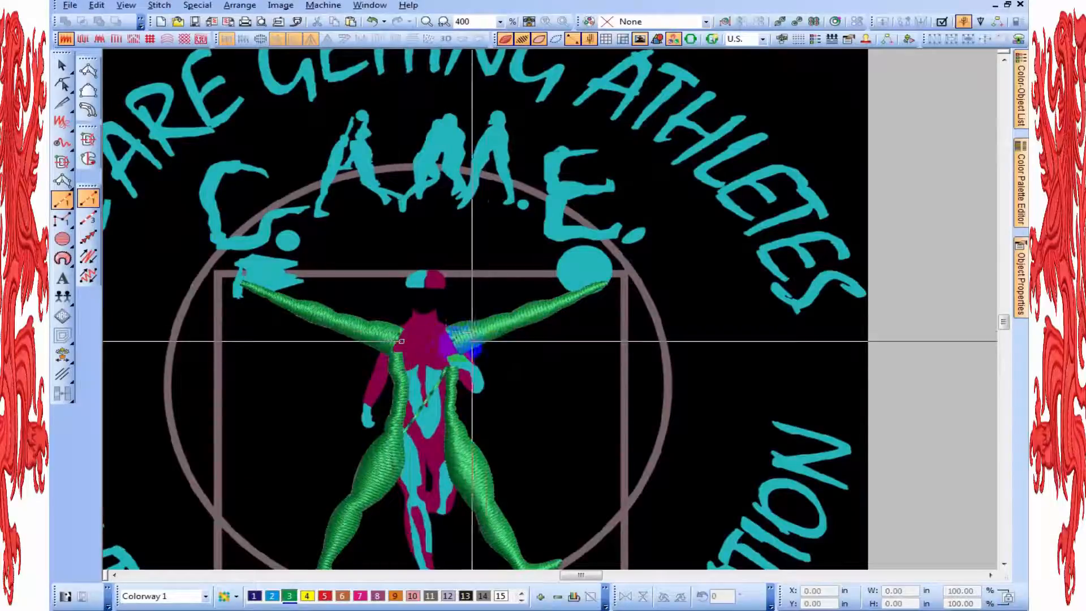
click(456, 342)
click(592, 291)
key(Return)
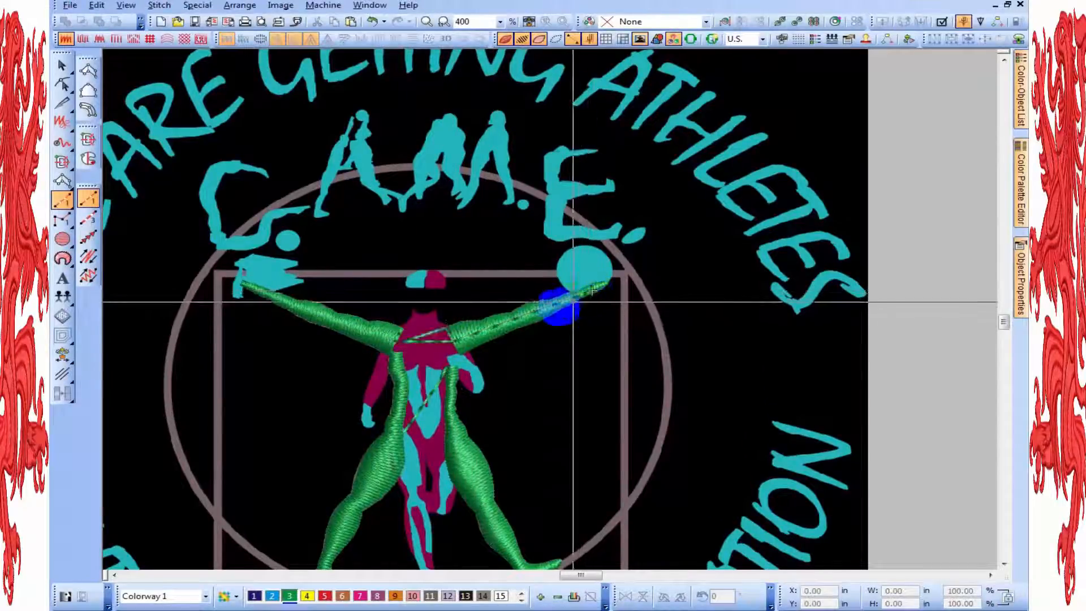
Step: Cut the mirrored right arm column and paste it back so it sews after the connecting run
key(Escape)
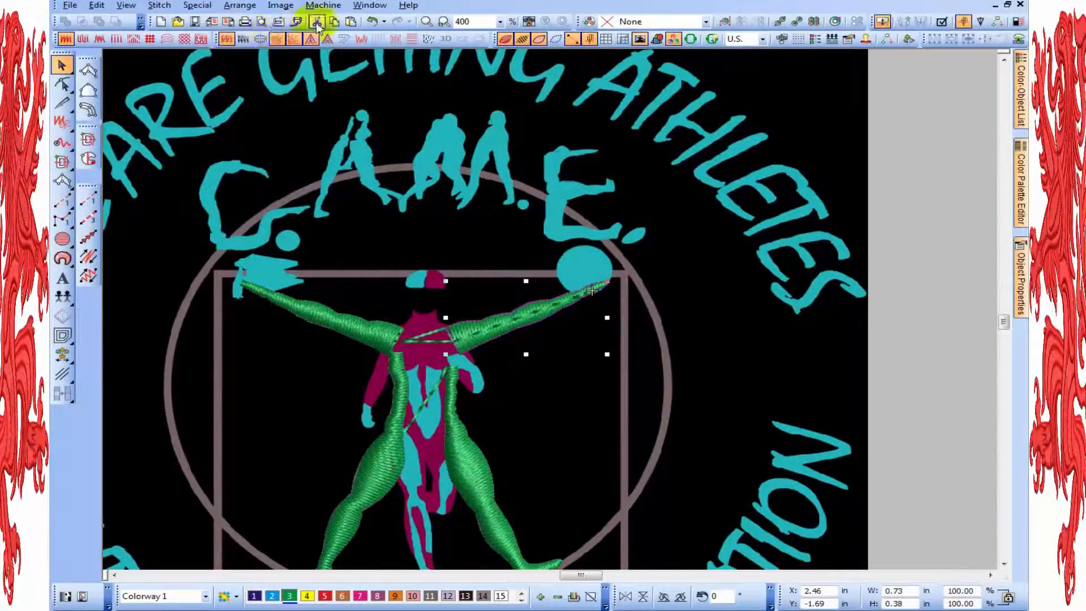
click(317, 24)
click(351, 23)
key(Escape)
Step: Examine the arms and legs against the background artwork with the stitches hidden and shown
scroll(460, 333, up, 1)
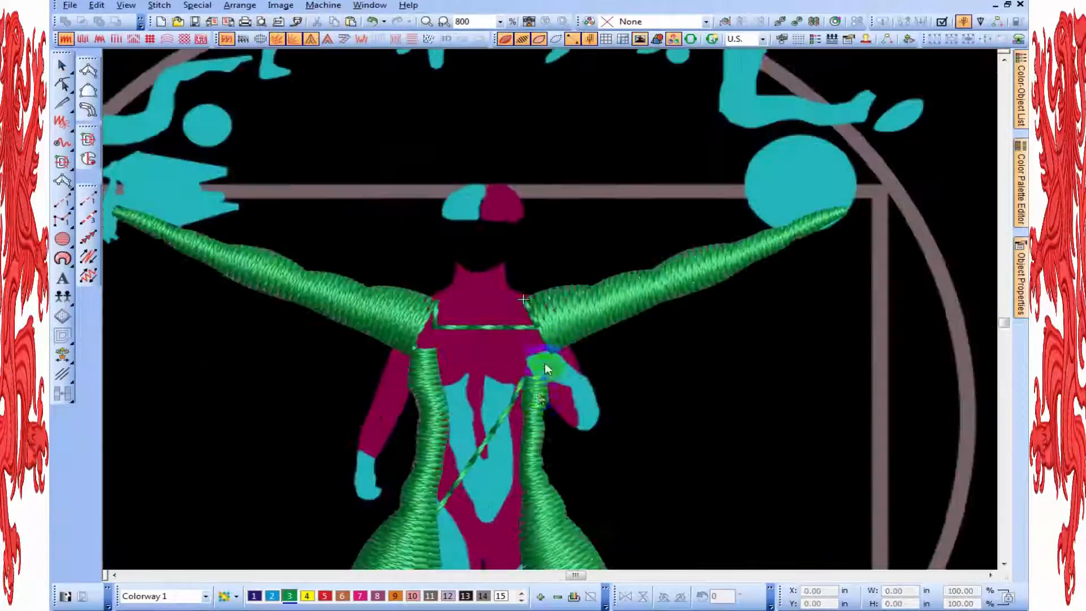
key(s)
scroll(551, 277, down, 2)
key(s)
scroll(548, 307, up, 1)
key(s)
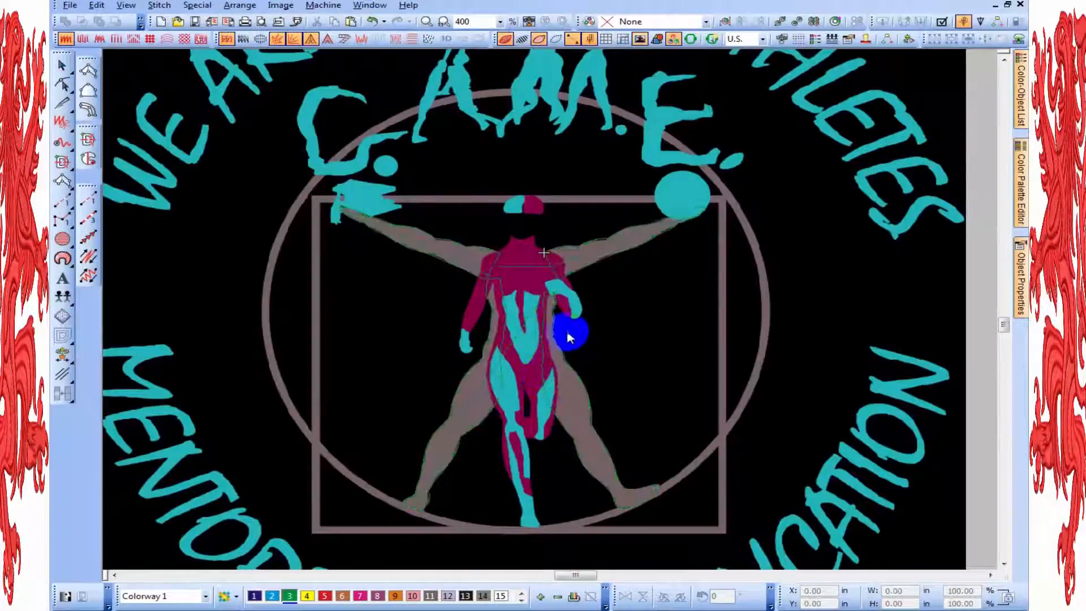
key(s)
key(s)
key(s)
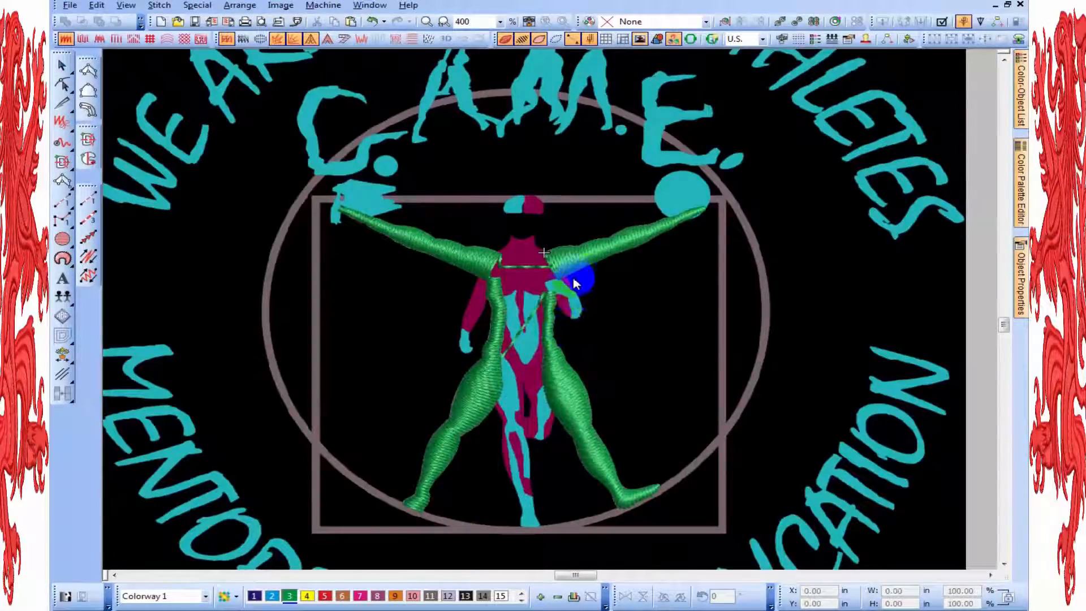
Step: Reshape the right arm column so its end point sits at the wrist
click(580, 250)
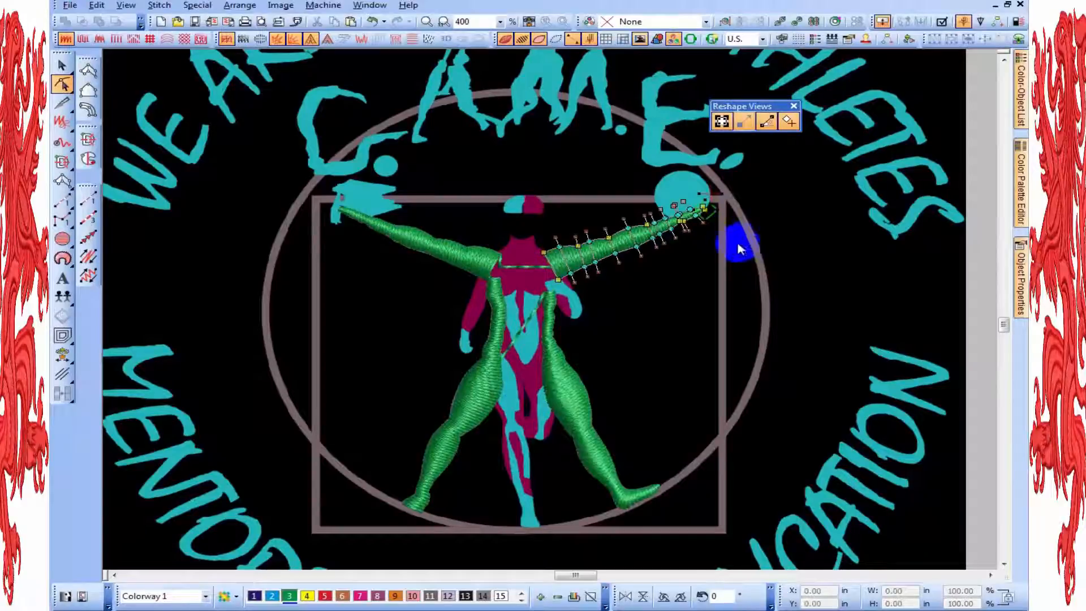
click(740, 249)
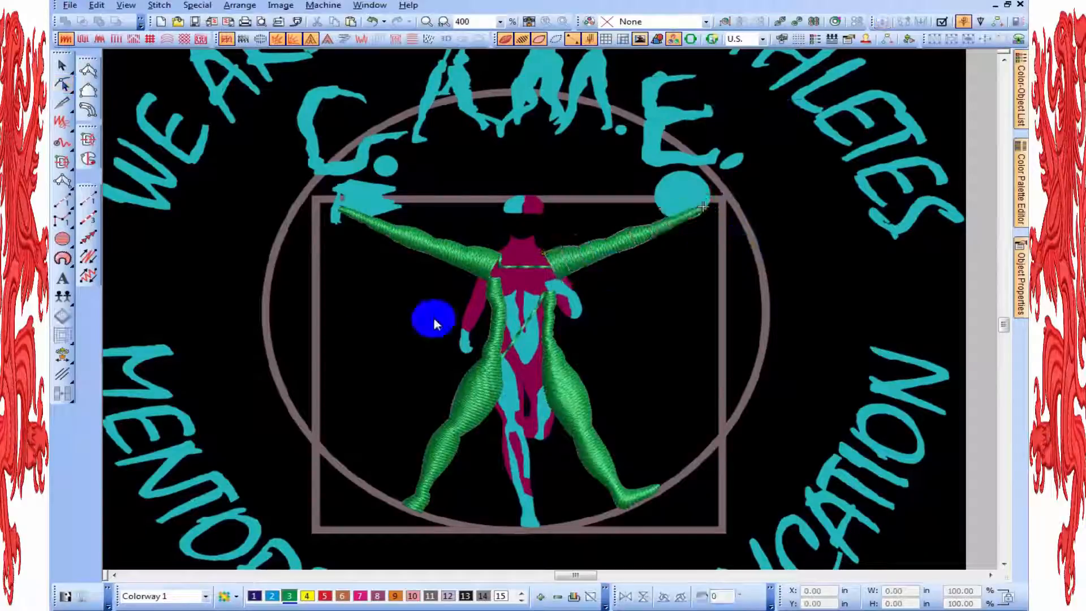
Step: Draw a rectangle about 1.84 by 1.72 in along the grey square frame and convert it to an Input C column
click(72, 382)
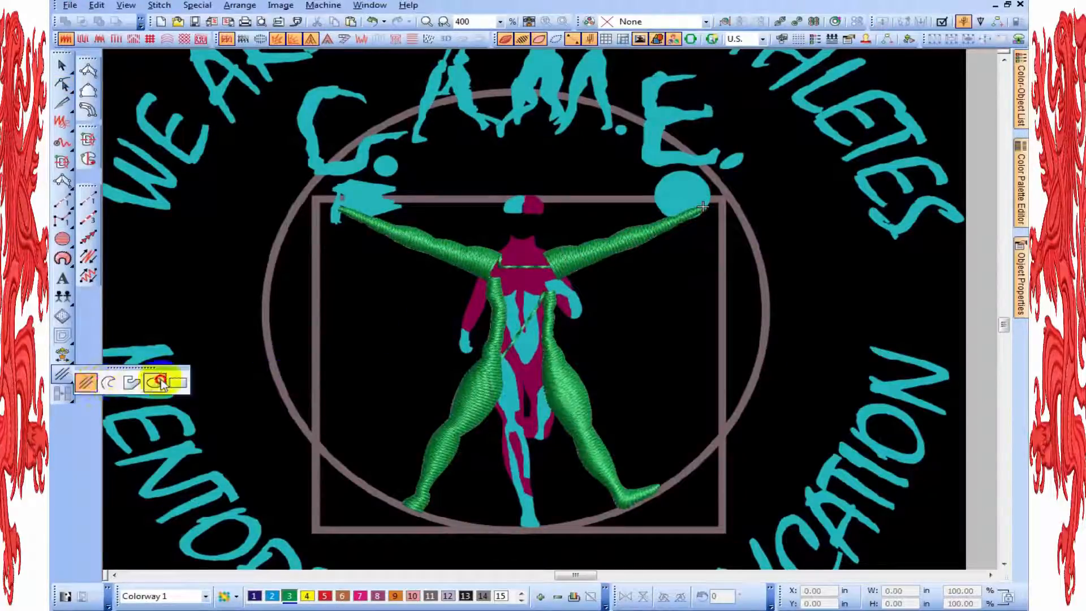
click(176, 380)
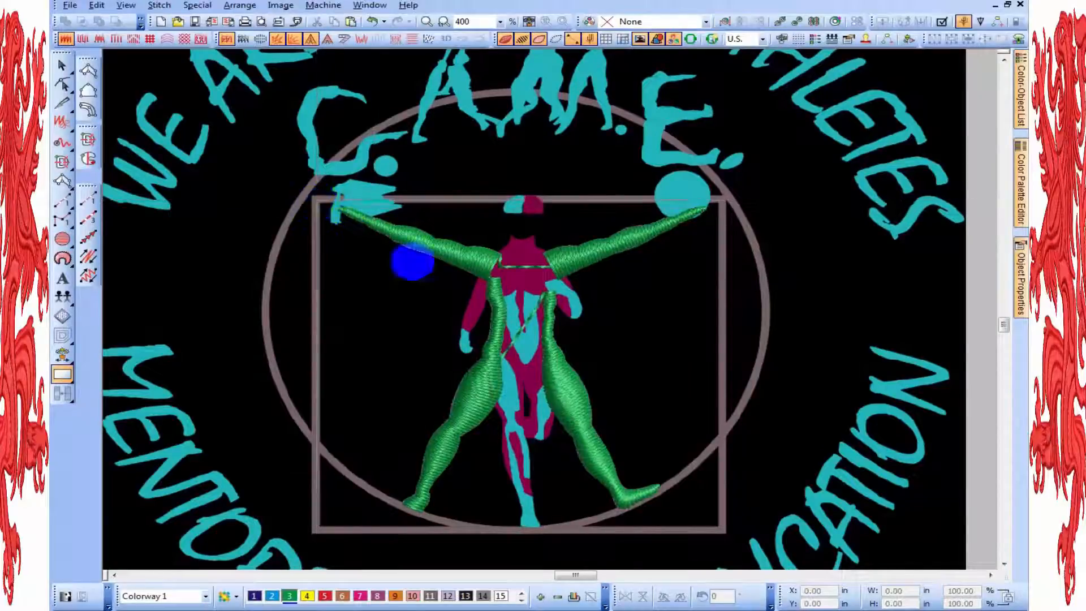
click(723, 532)
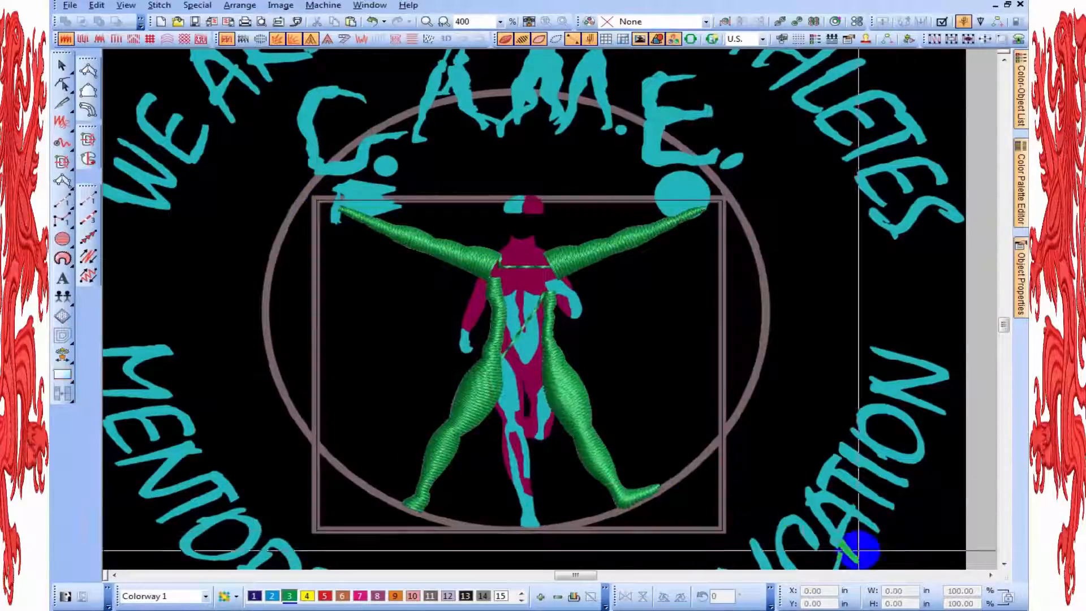
click(724, 350)
click(90, 114)
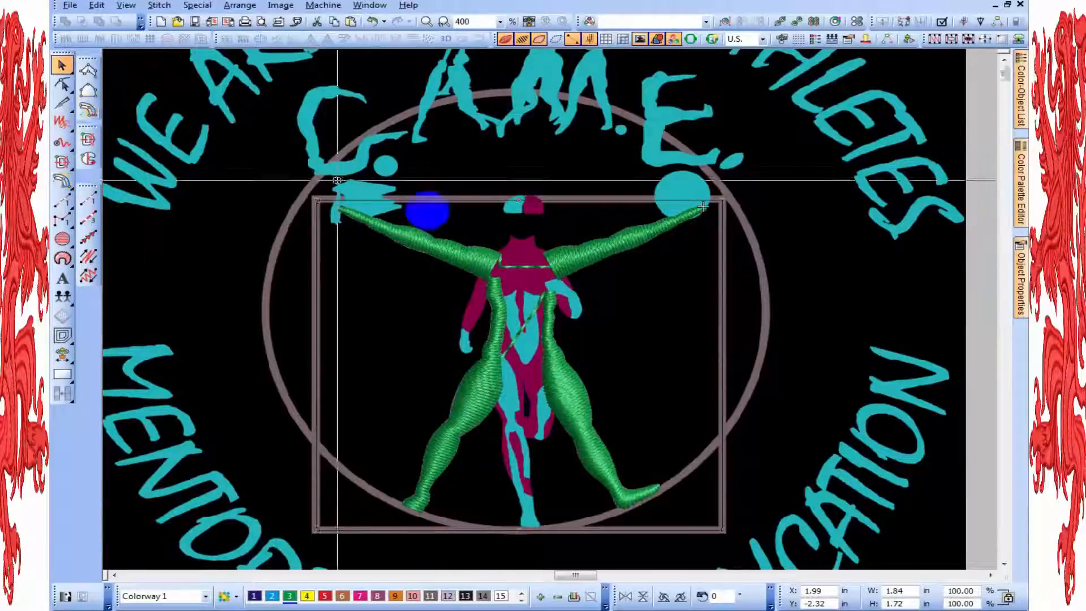
key(Escape)
Step: Switch the measurement units to Metric and slightly increase the square column's width in its object properties
click(440, 199)
right_click(440, 198)
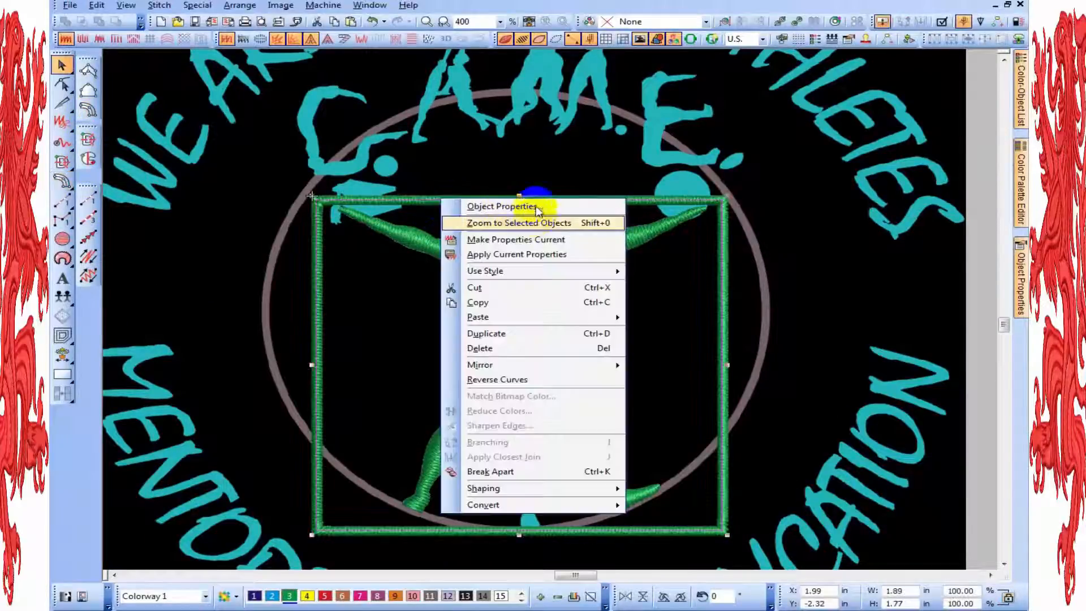
click(470, 204)
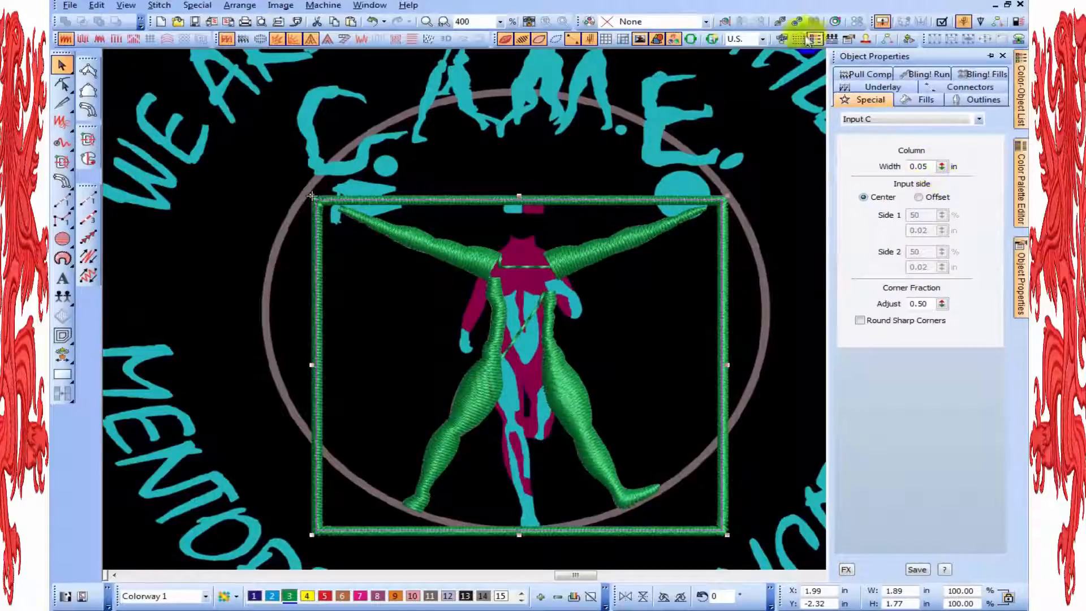
click(747, 52)
click(922, 166)
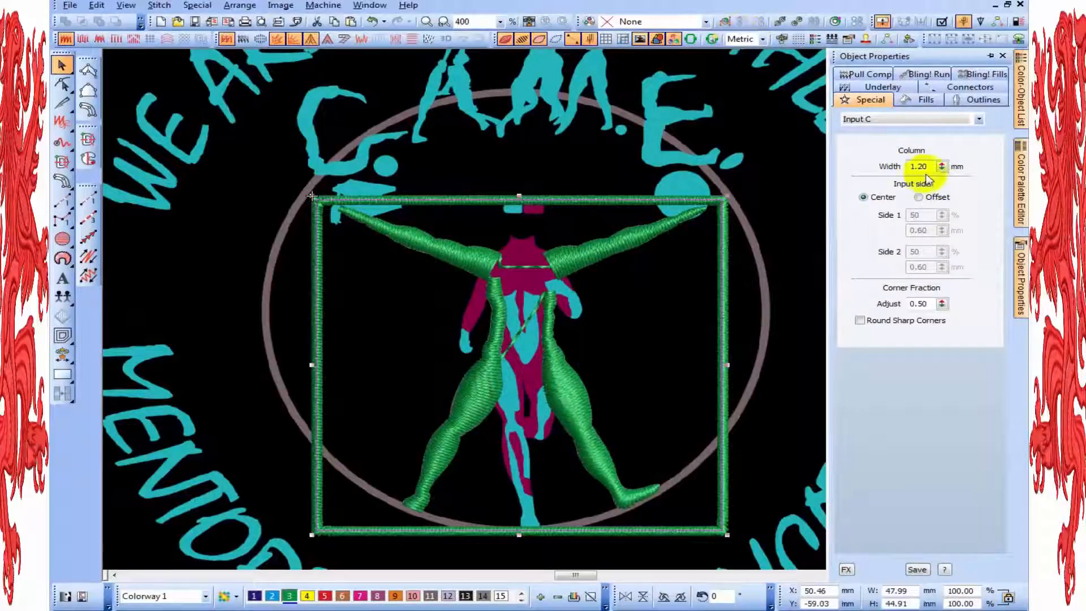
key(Return)
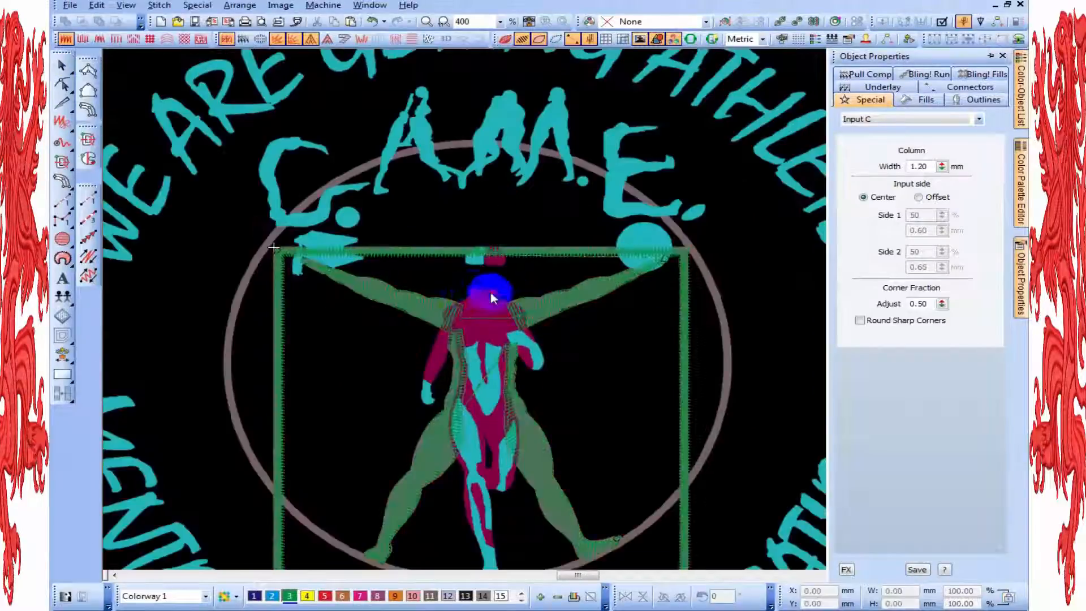
Step: Move the square column's end point to the square's upper-right corner
click(343, 240)
scroll(886, 408, down, 1)
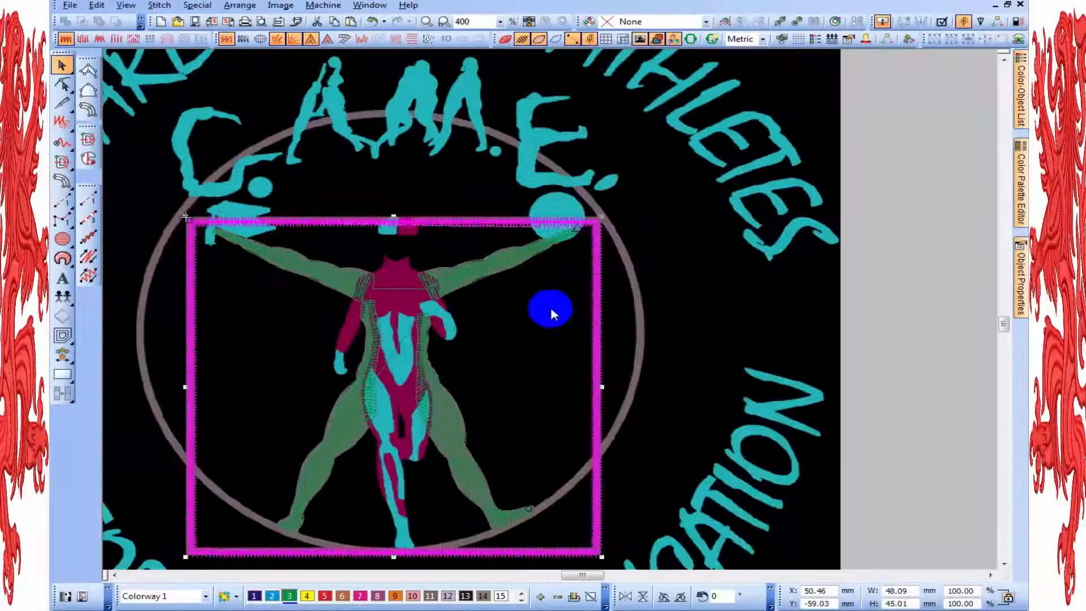
click(63, 85)
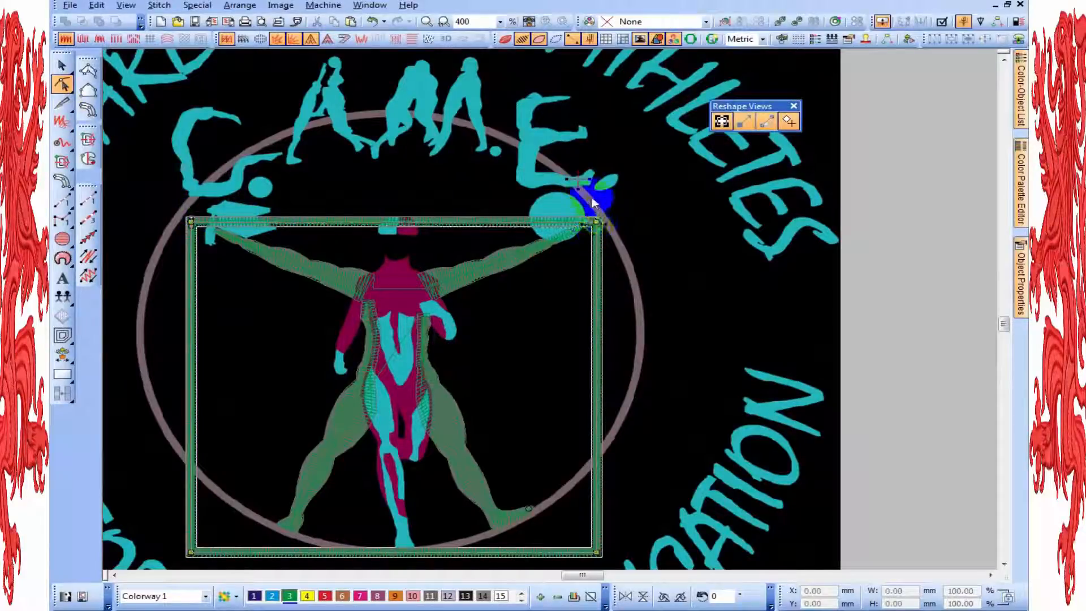
click(305, 374)
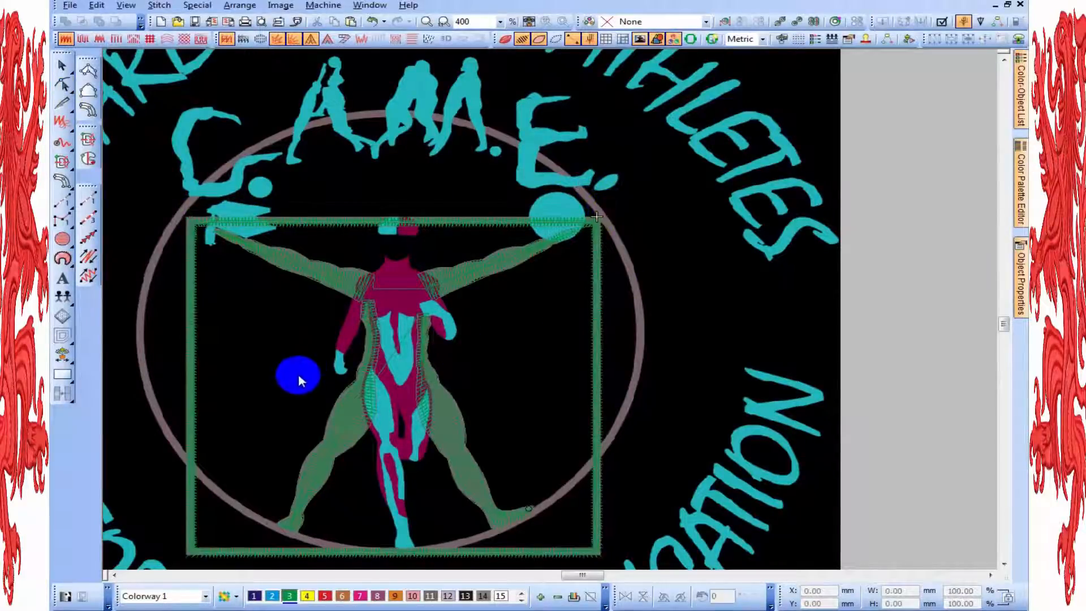
Step: Draw a circle outline about 58 mm in diameter along the grey ring around the figure
click(92, 381)
click(141, 381)
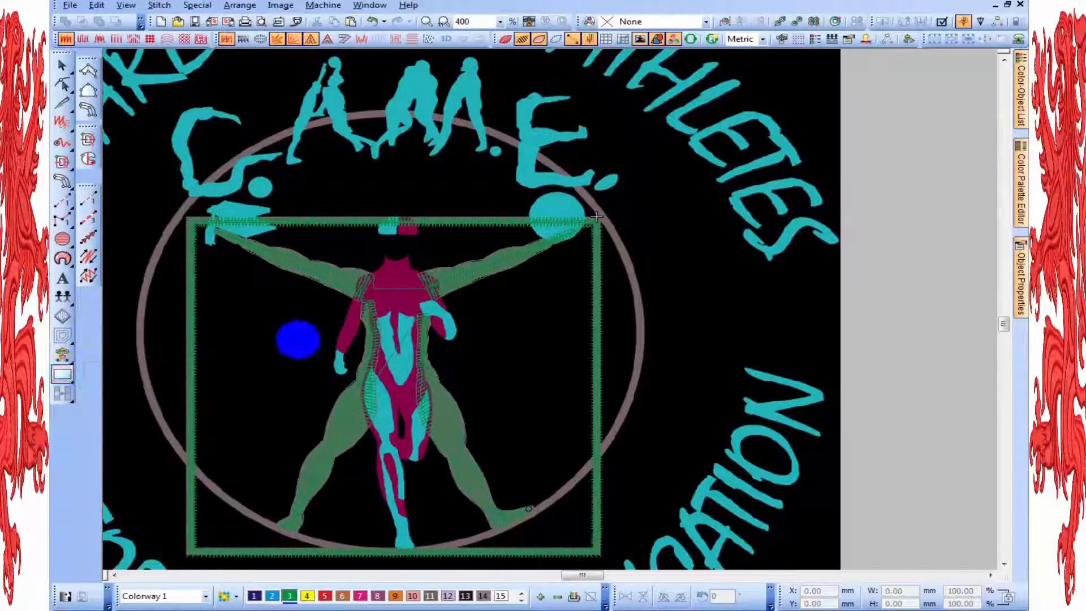
mouse_move(392, 333)
mouse_down()
mouse_move(566, 427)
mouse_move(591, 460)
mouse_up()
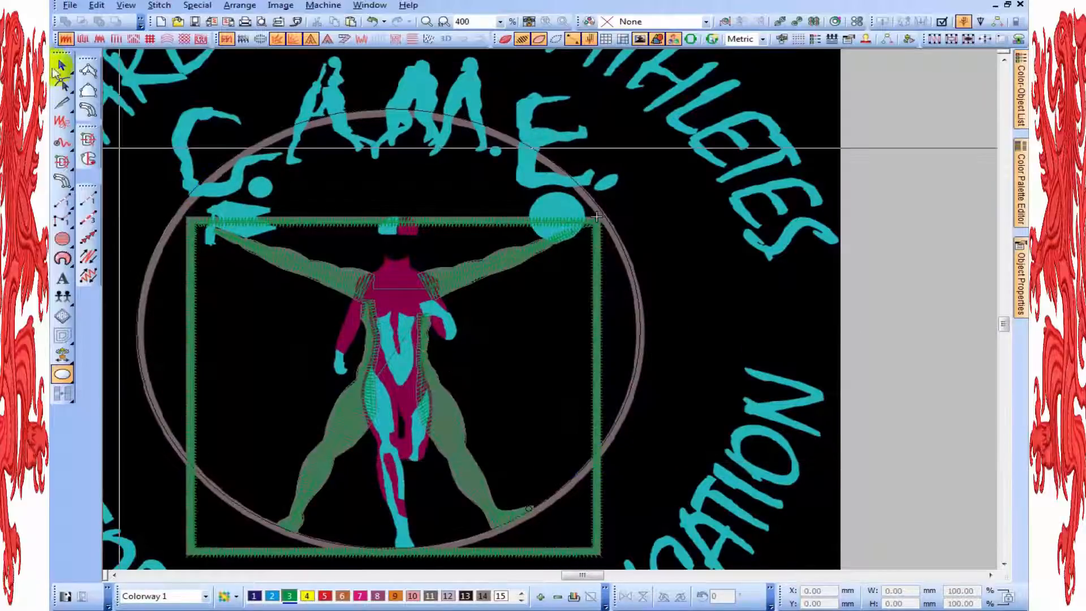
Step: Select the circle outline and nudge it into alignment with the grey ring
click(62, 65)
key(Down)
key(Down)
key(Down)
key(Down)
key(Down)
key(Down)
key(Down)
key(Down)
key(Right)
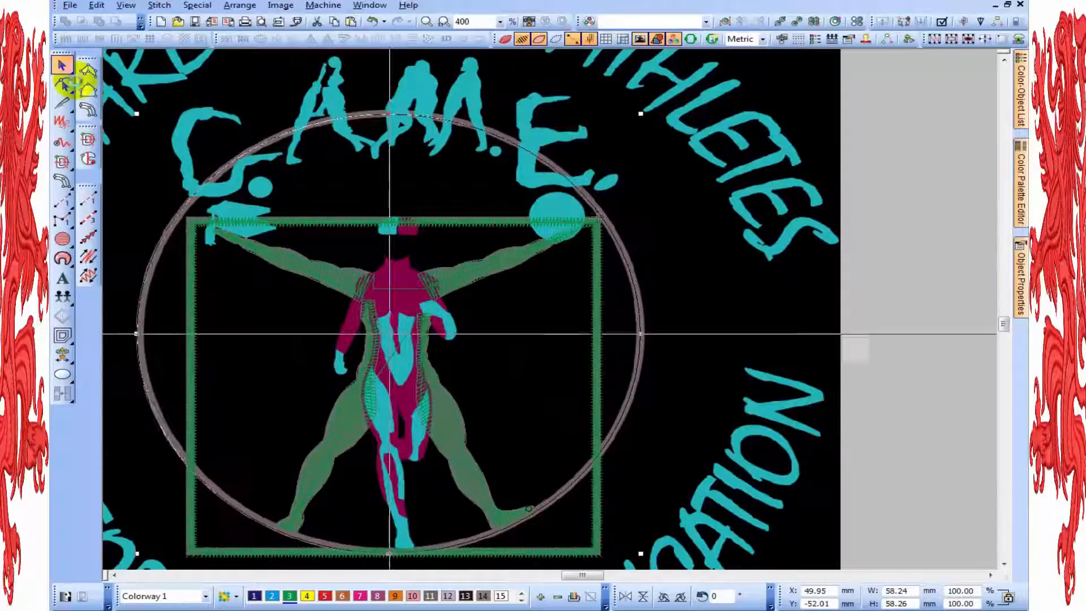
key(Up)
key(Up)
click(508, 242)
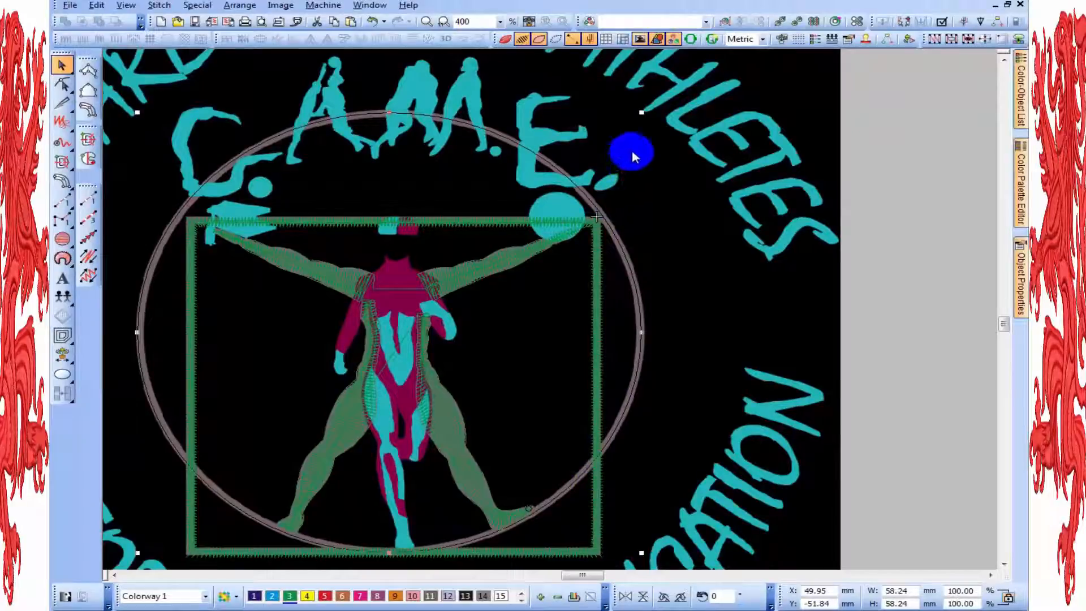
Step: Convert the circle to an Input C column and scale it to about 58.99 mm across to fit the grey ring
click(66, 181)
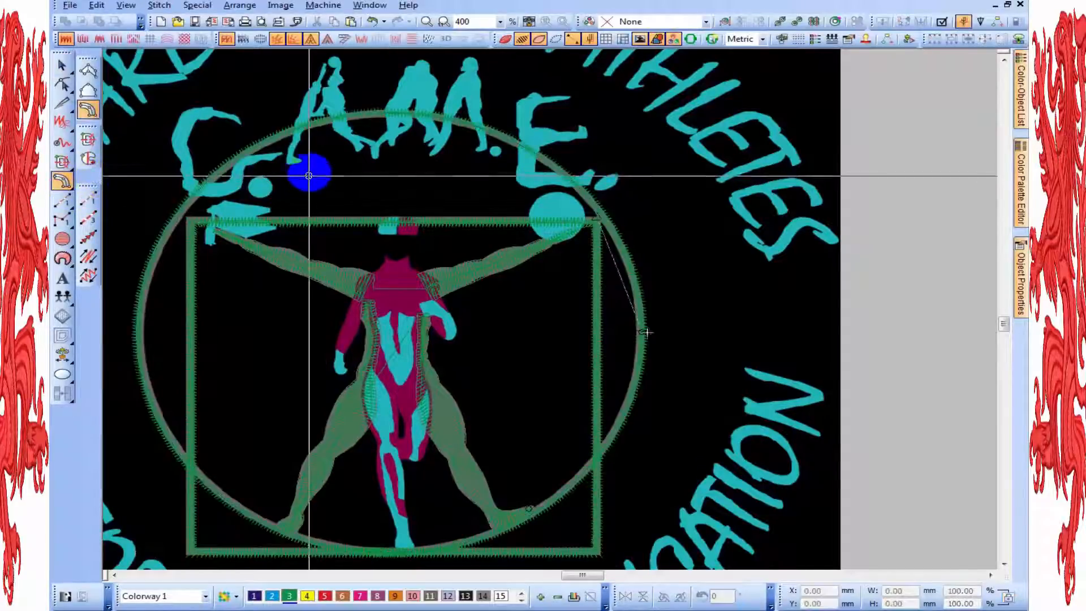
key(Escape)
click(277, 138)
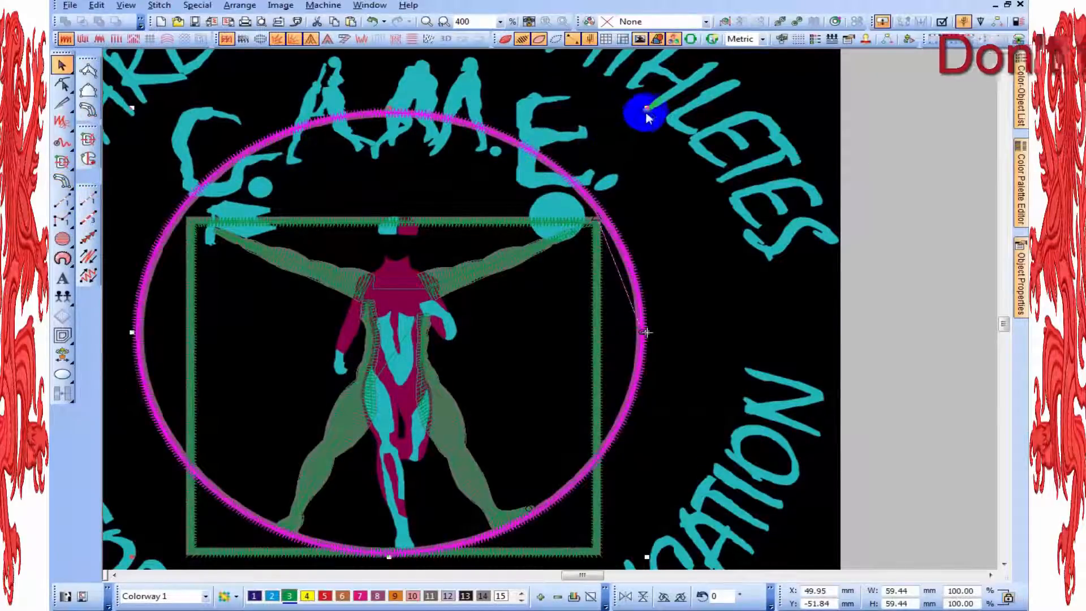
drag(646, 108, 647, 109)
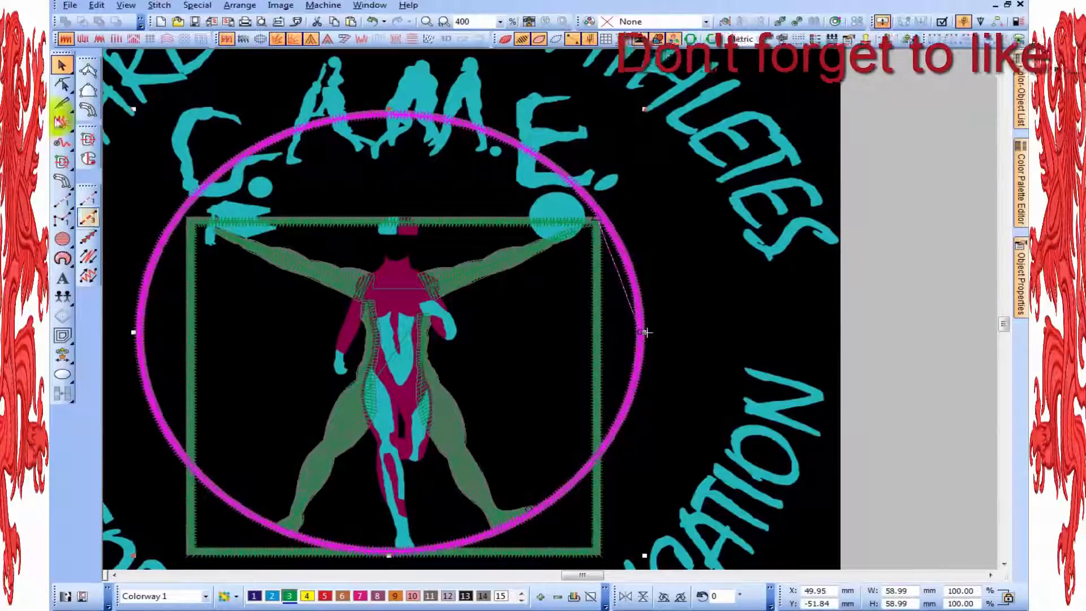
Step: Move the circle column's start and end points to the square's upper-right corner and set its column width to 1.5 mm
click(62, 84)
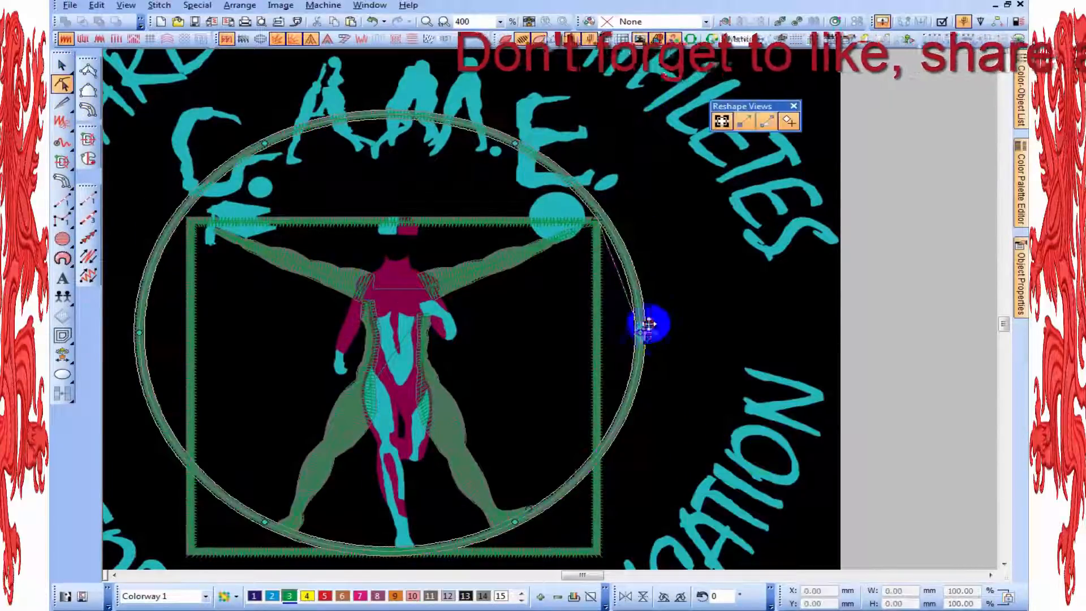
drag(632, 293, 609, 217)
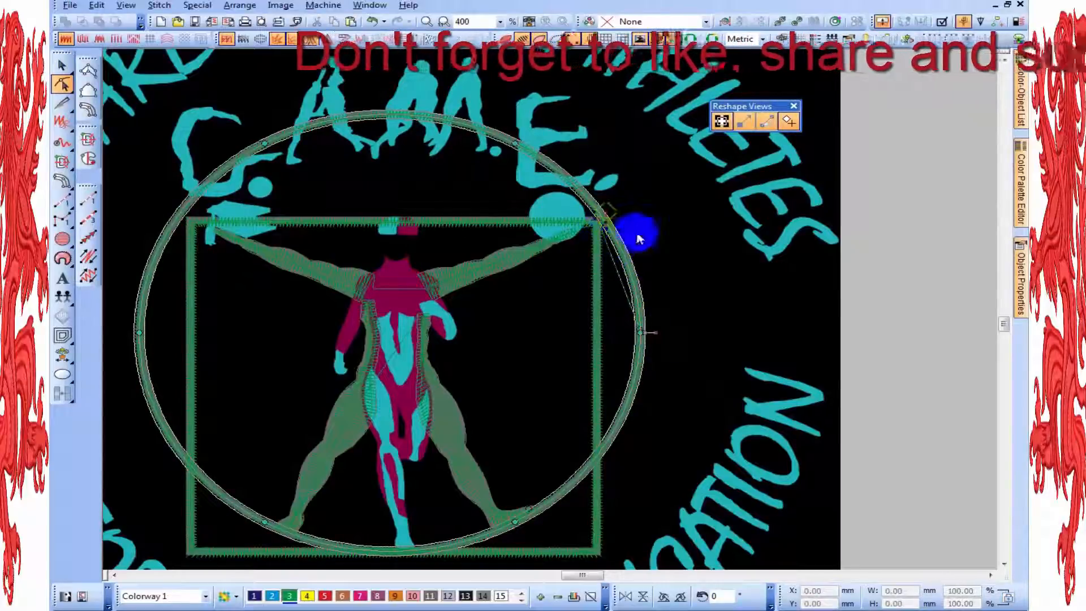
click(1020, 312)
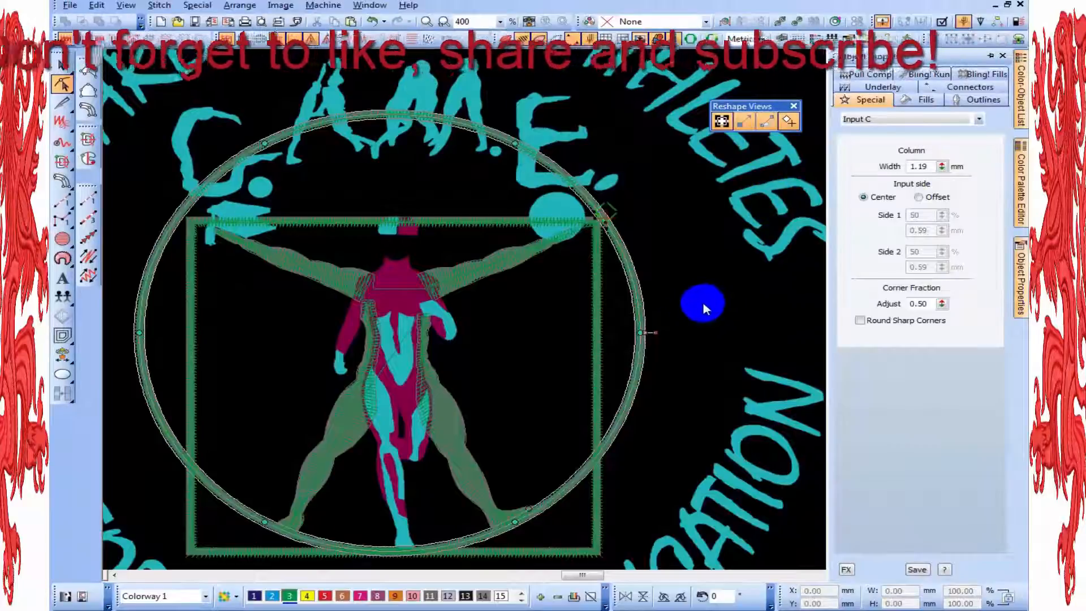
double_click(921, 167)
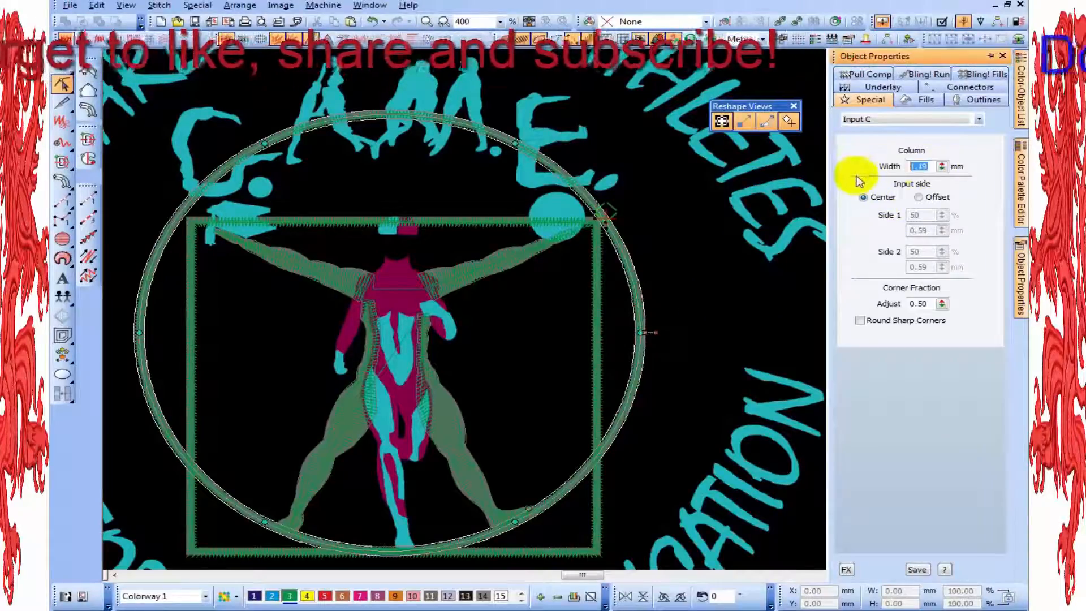
key(Return)
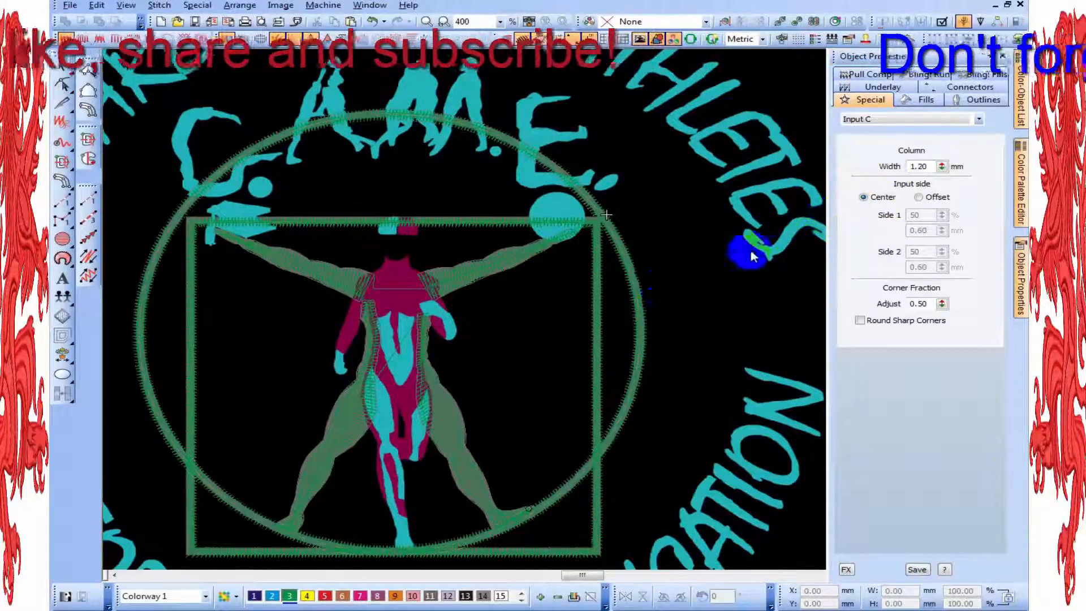
Step: Show the realistic stitch view and nudge the circle column right to X 50.45 mm to align it with the grey ring
key(t)
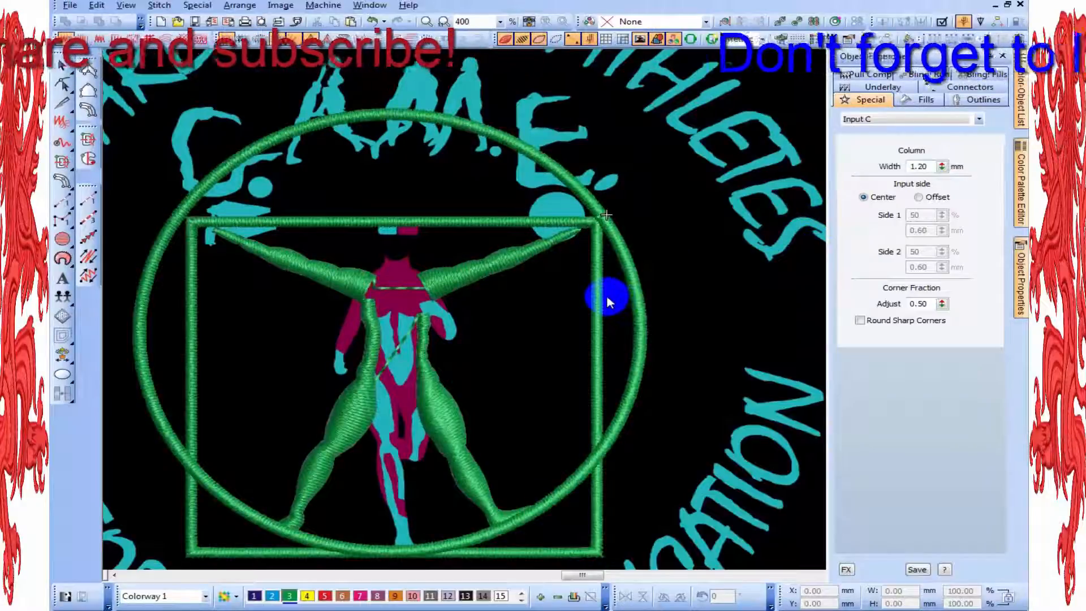
click(632, 274)
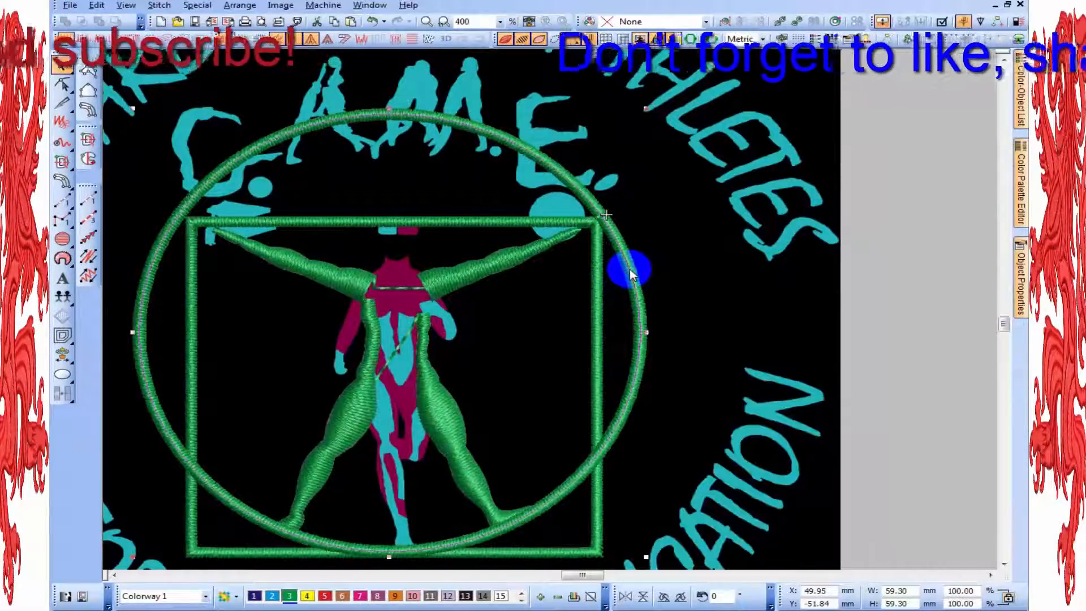
drag(631, 275, 632, 275)
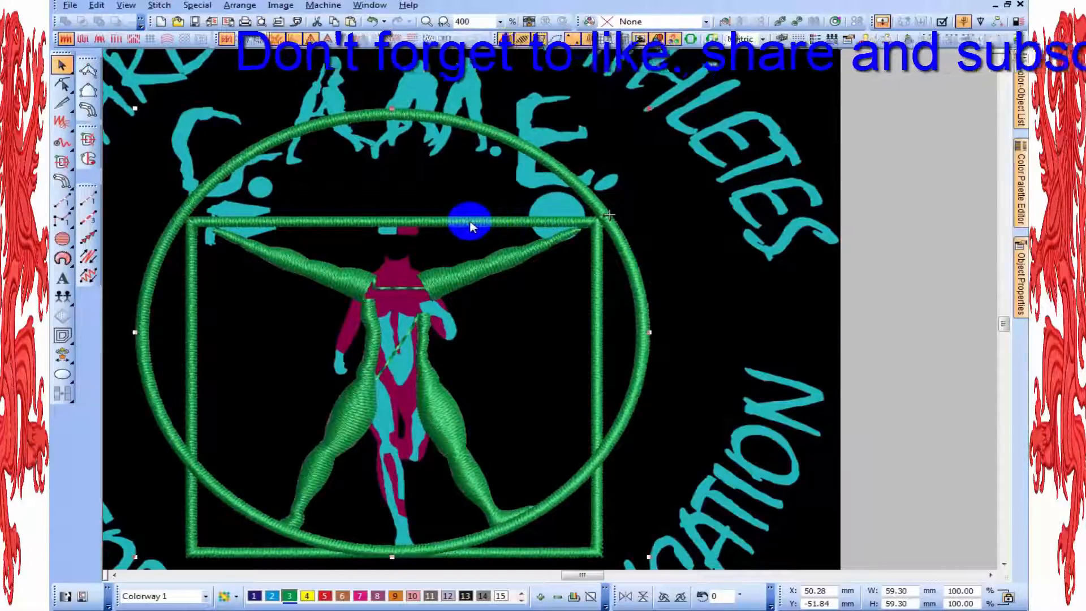
key(Right)
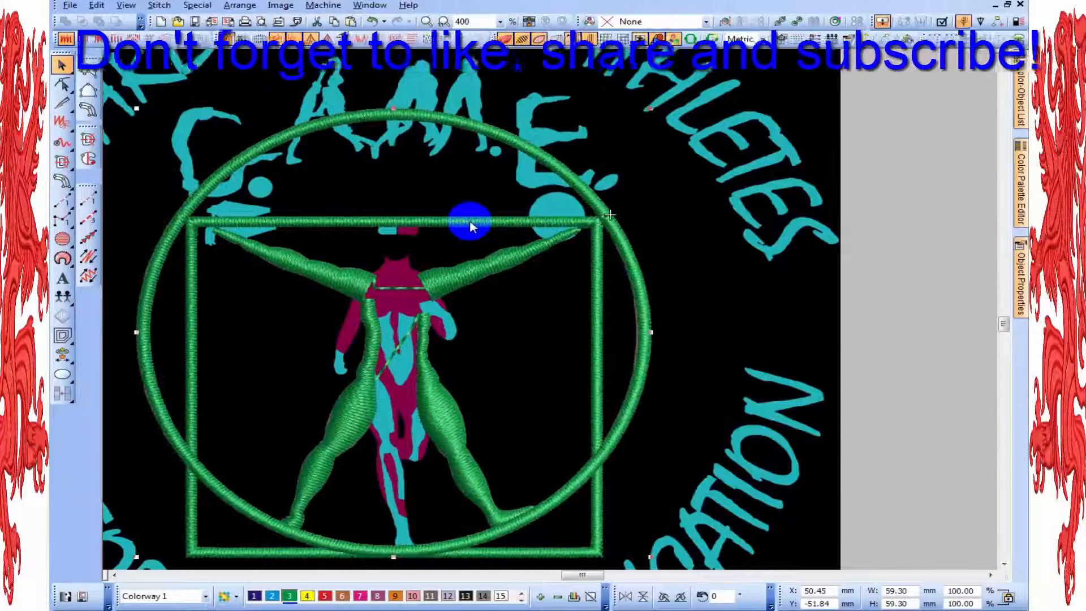
key(Escape)
Step: Narrow the circle column to 1.3 mm wide and nudge it back left to X 50.28 mm
scroll(559, 322, down, 1)
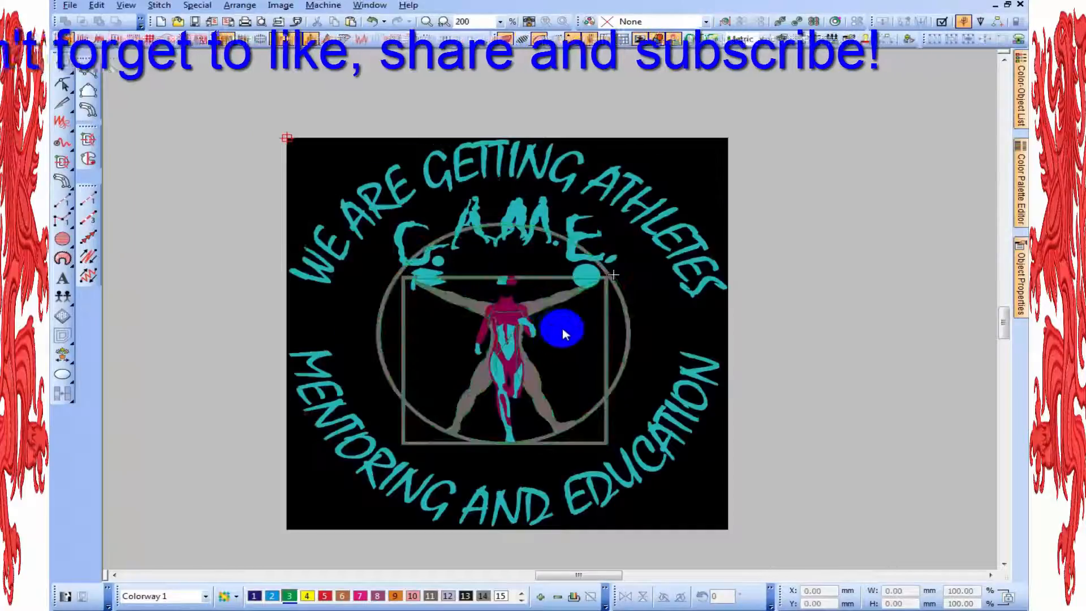
key(s)
scroll(533, 314, up, 1)
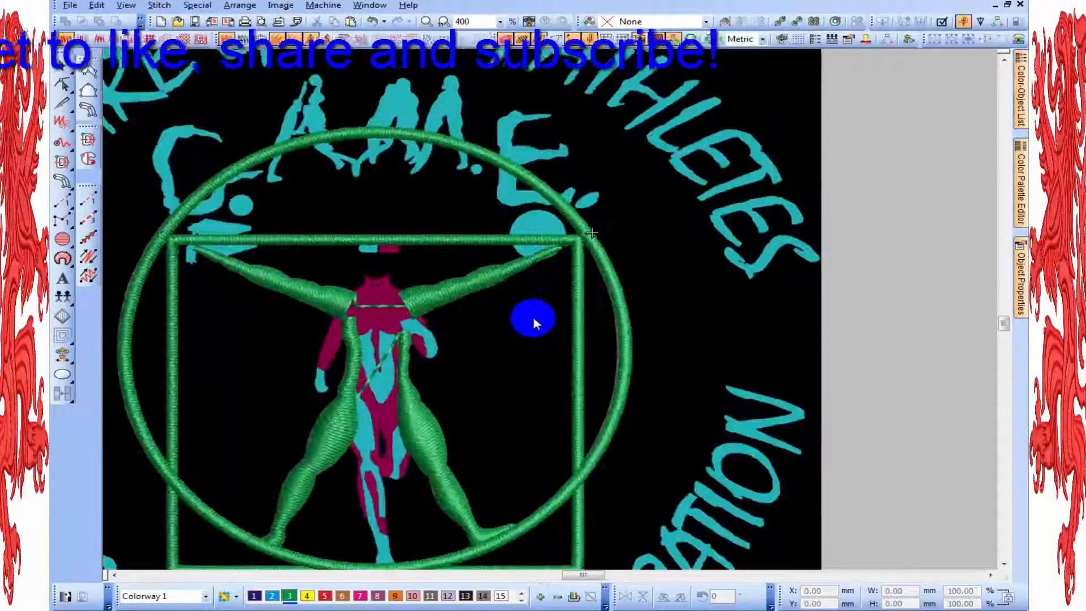
scroll(551, 297, up, 1)
click(574, 288)
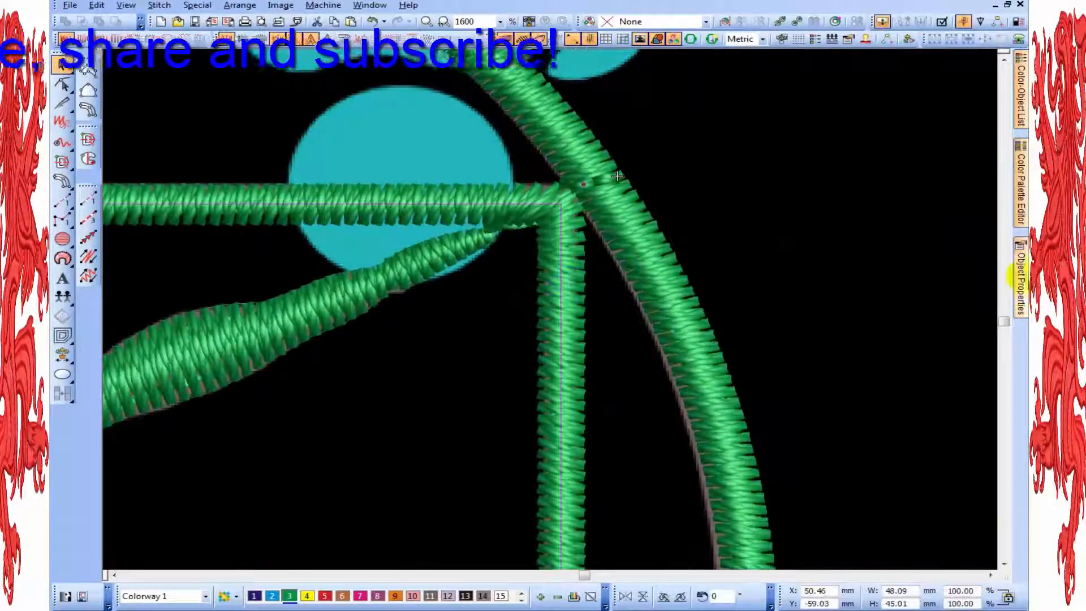
mouse_move(1021, 277)
click(638, 250)
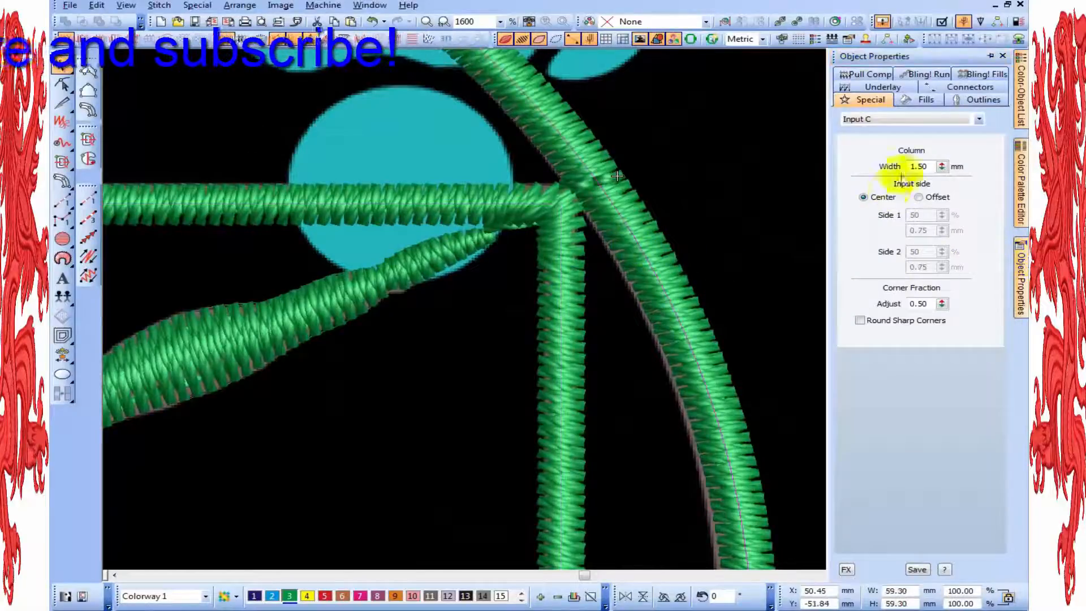
double_click(929, 168)
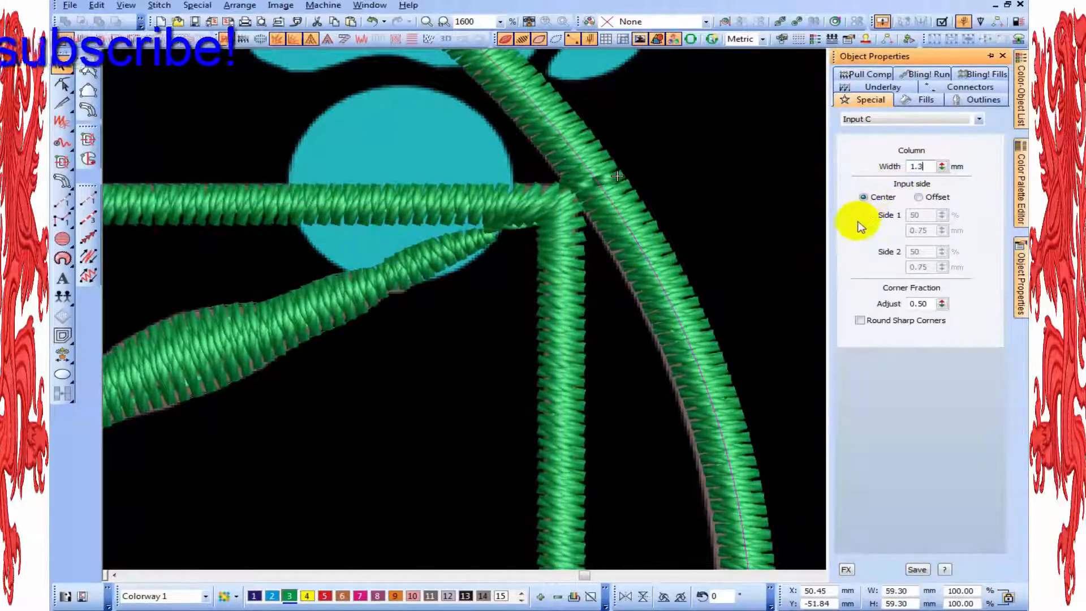
text(1.2)
key(Return)
scroll(521, 315, down, 2)
key(Escape)
scroll(532, 315, down, 1)
scroll(472, 254, up, 1)
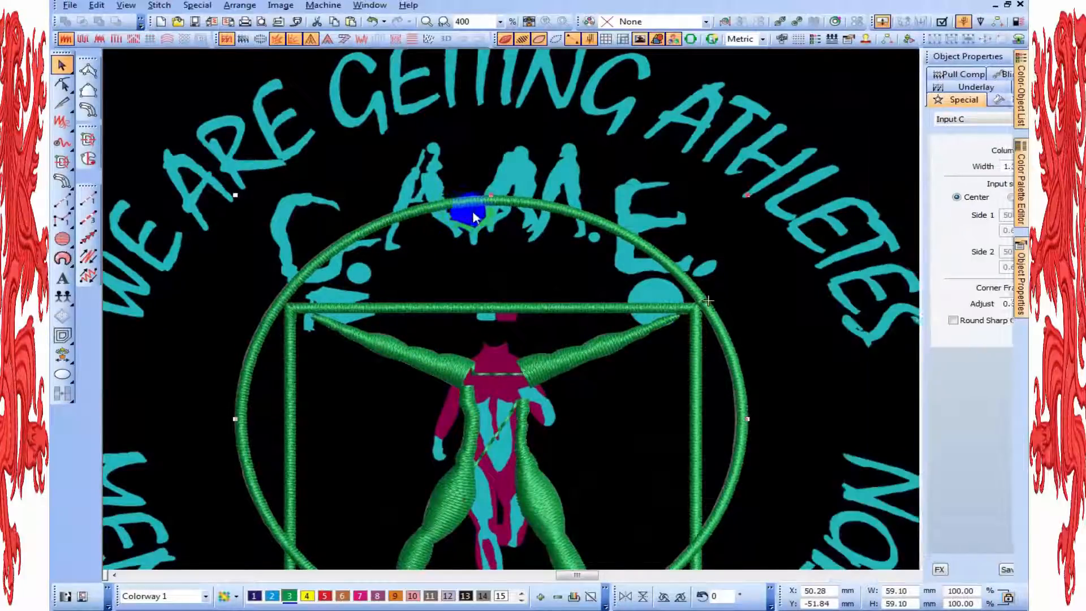
Step: Recolor all the digitized limb, square and circle columns with a beige-grey thread color
scroll(585, 356, down, 2)
key(Escape)
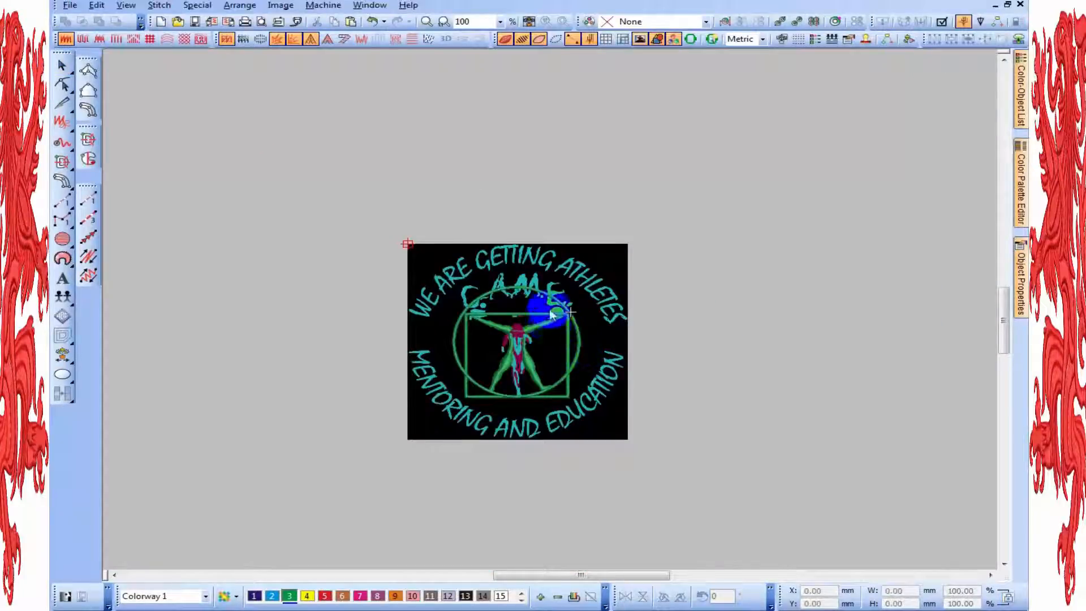
scroll(552, 312, up, 1)
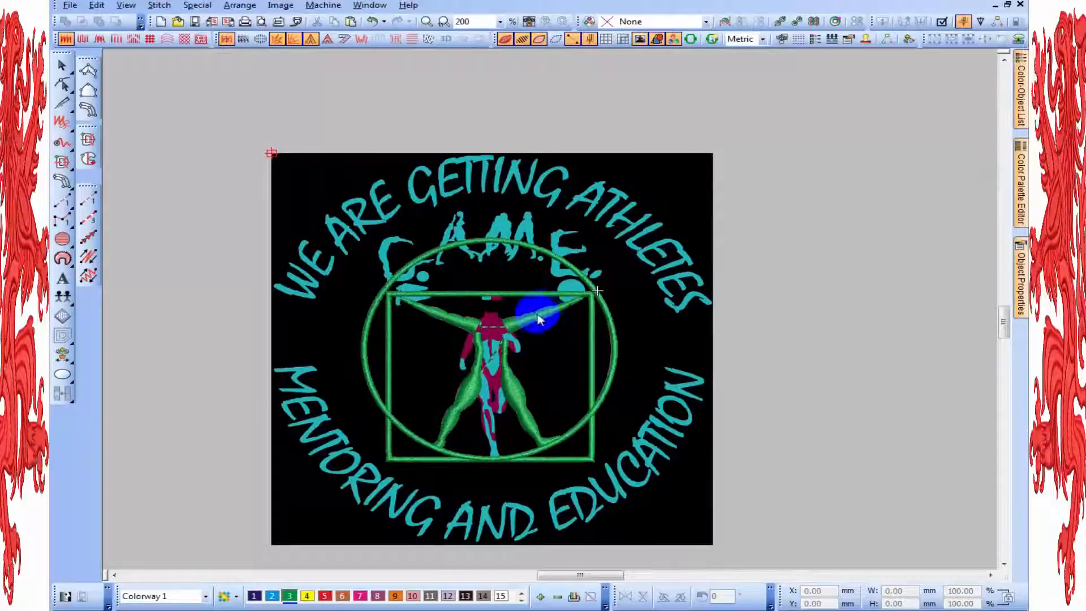
scroll(534, 312, up, 1)
scroll(552, 317, up, 1)
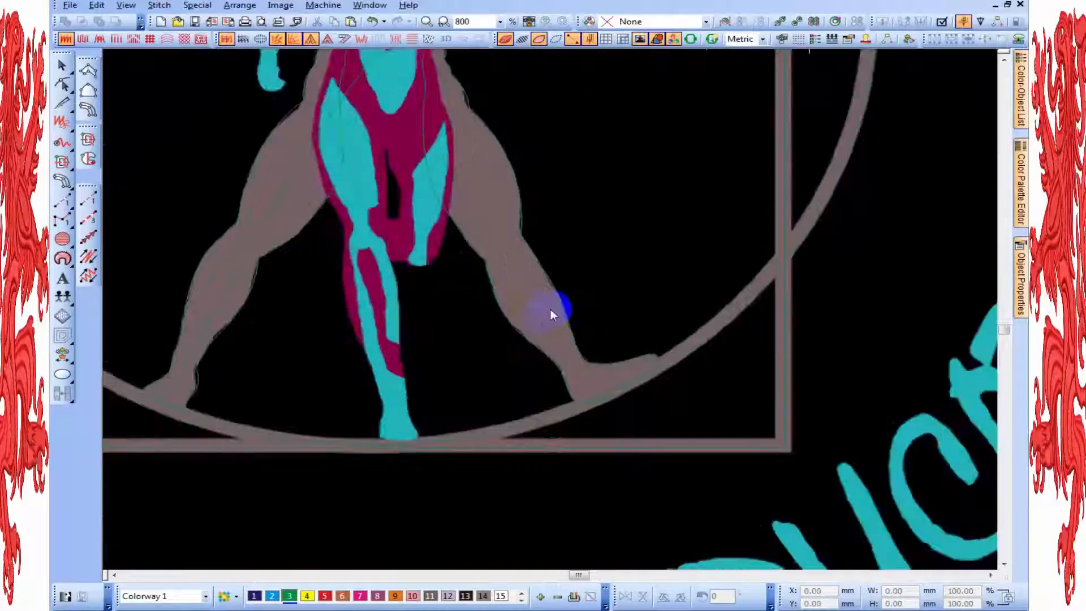
scroll(550, 311, down, 2)
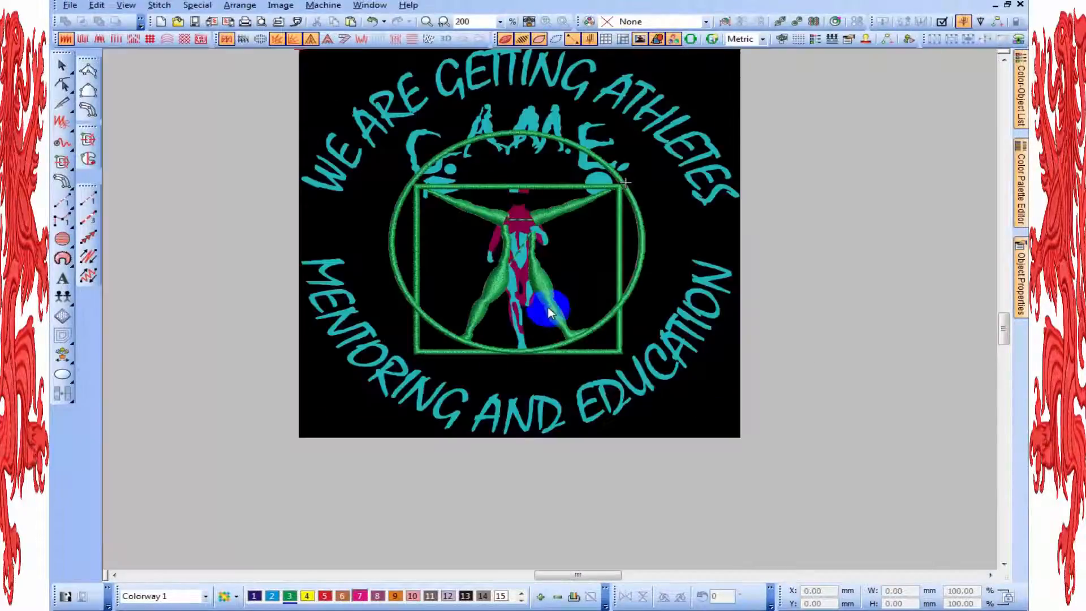
scroll(552, 315, up, 1)
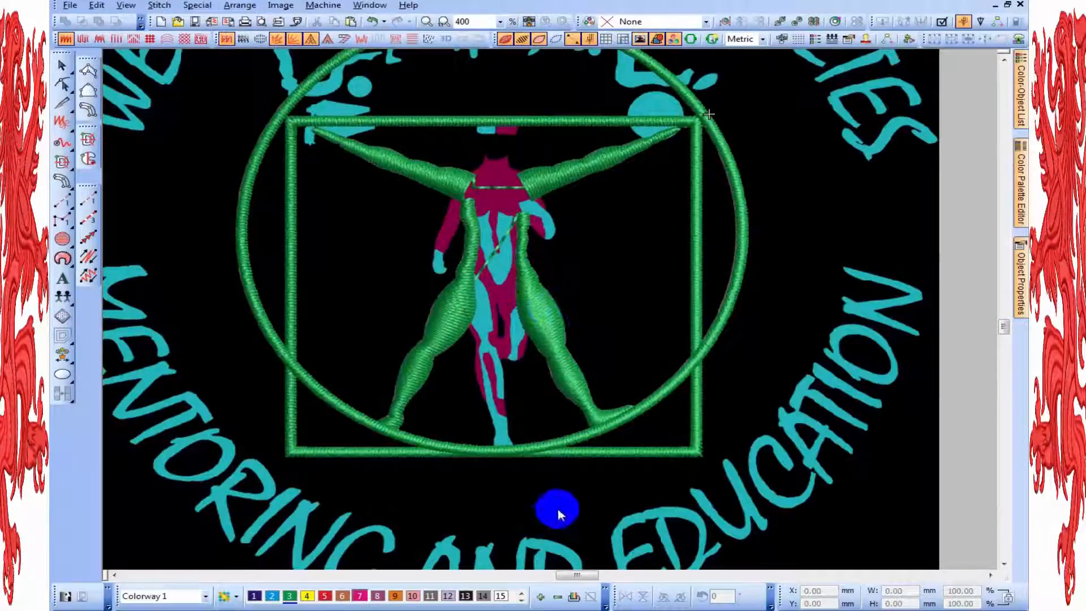
key(ctrl+a)
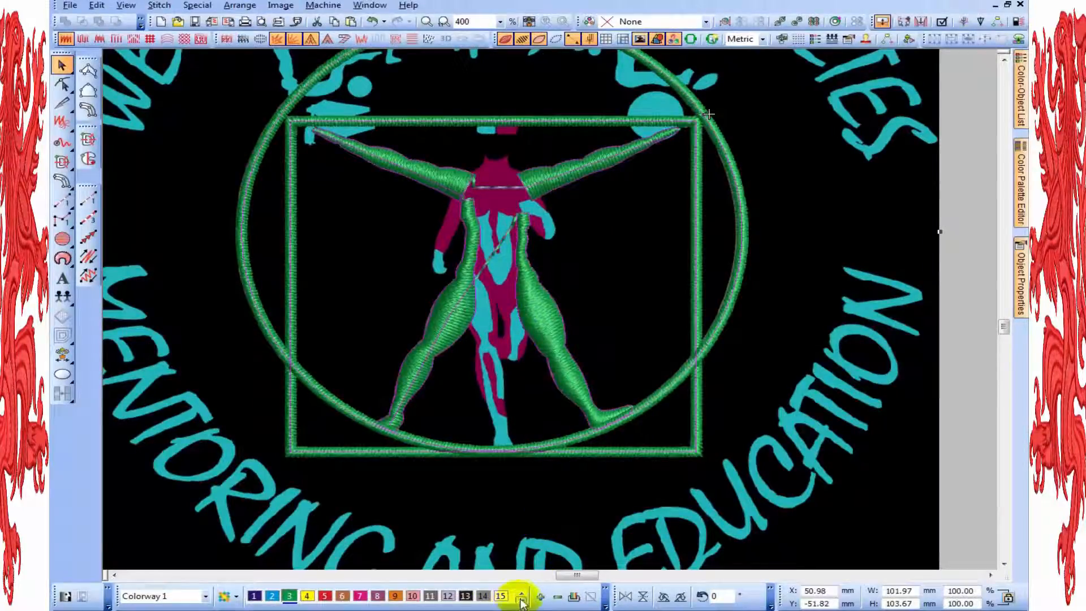
key(s)
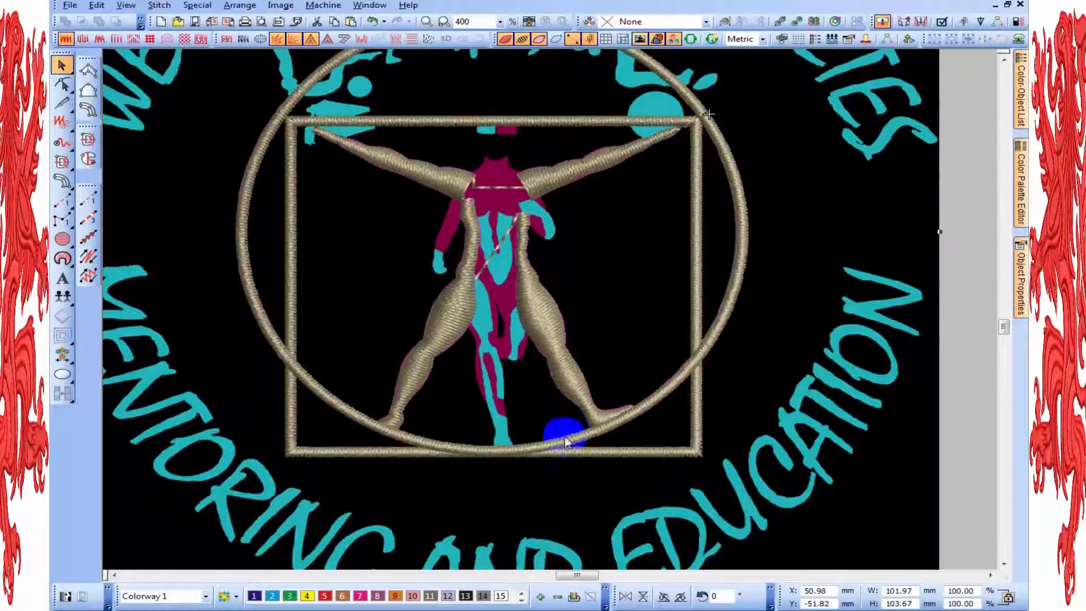
key(s)
key(s)
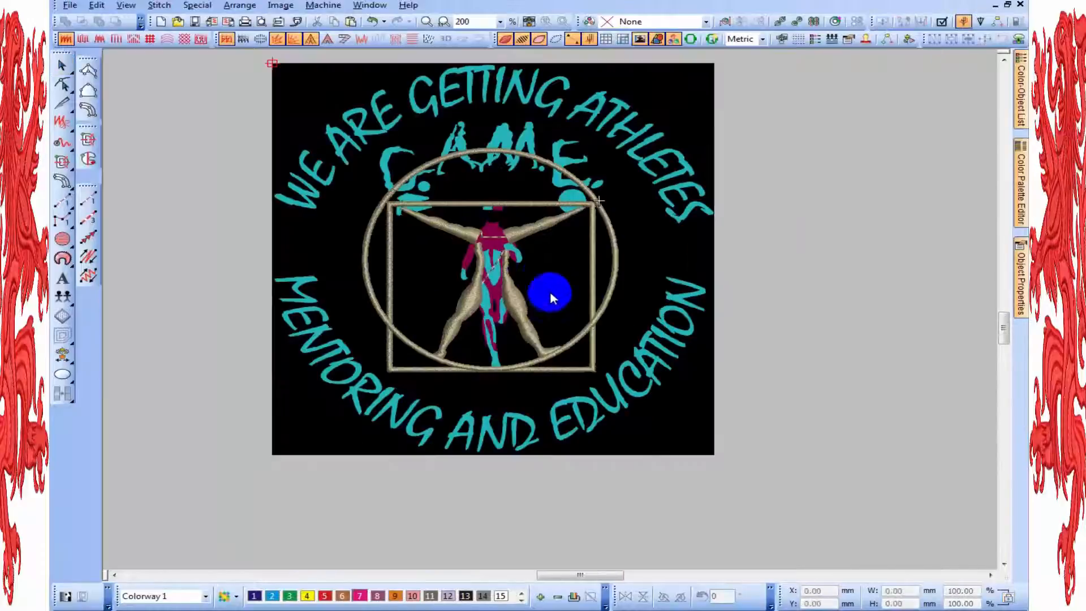
Step: Digitize an Input A column about 2.08 by 2.84 mm in color 7 over the maroon patch between the runner's knees
scroll(541, 271, up, 2)
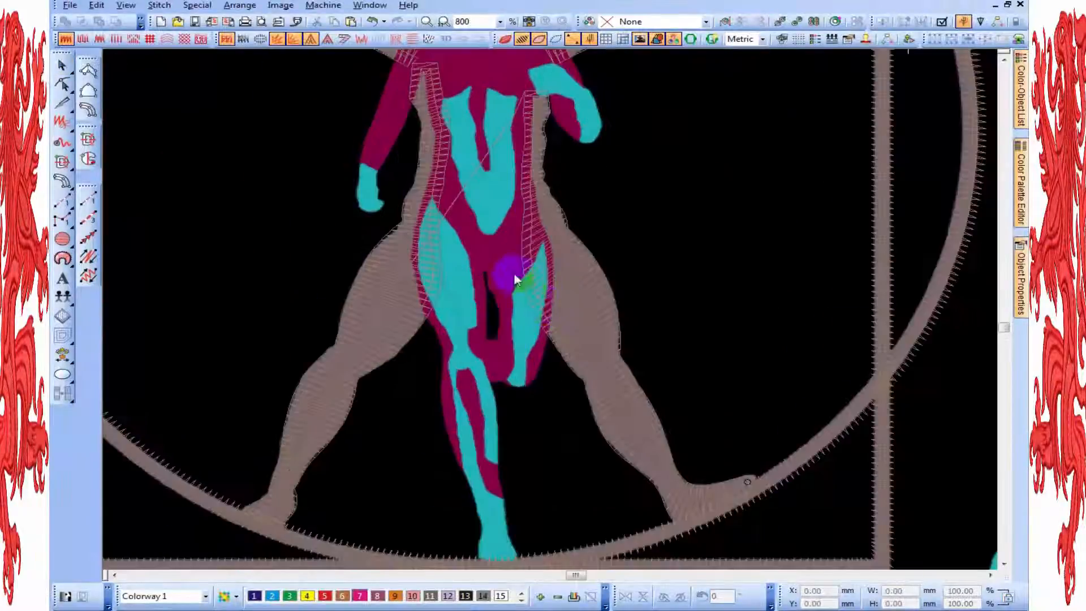
scroll(550, 314, up, 1)
click(89, 70)
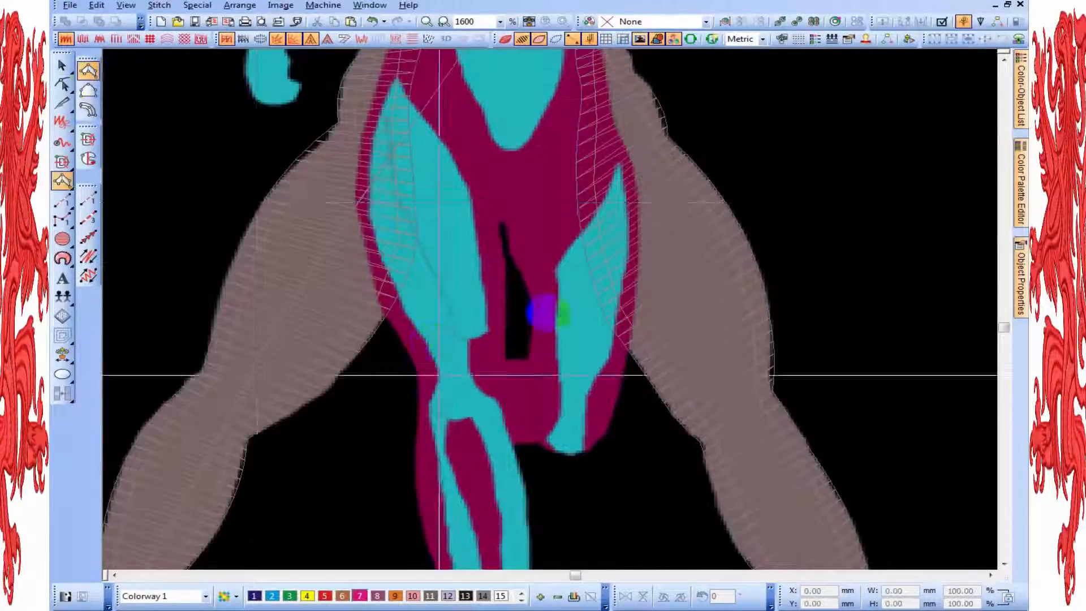
scroll(468, 414, down, 1)
scroll(549, 310, up, 1)
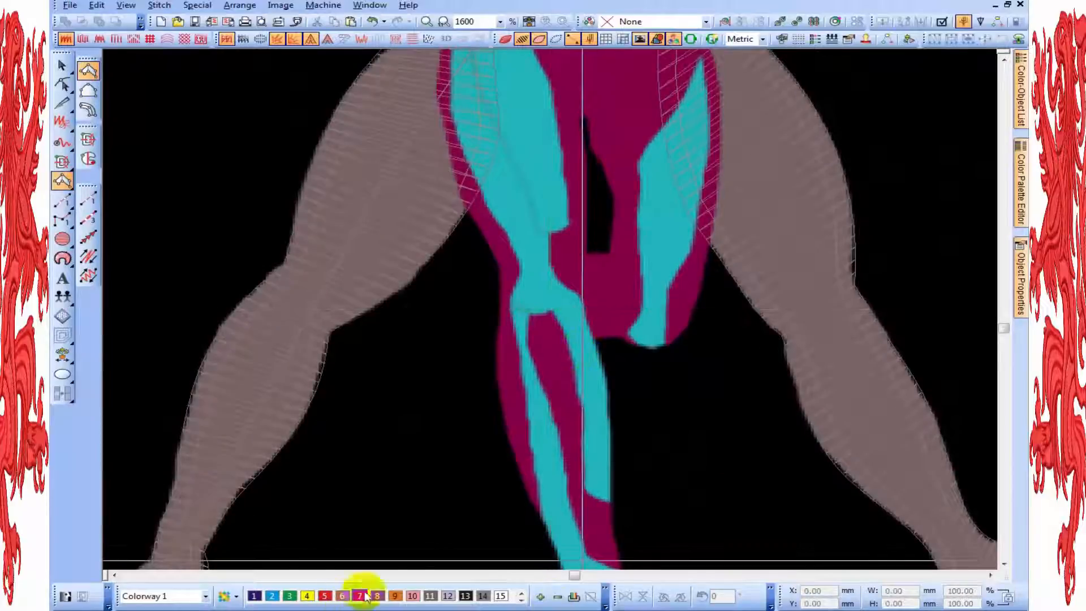
scroll(553, 298, up, 1)
click(436, 285)
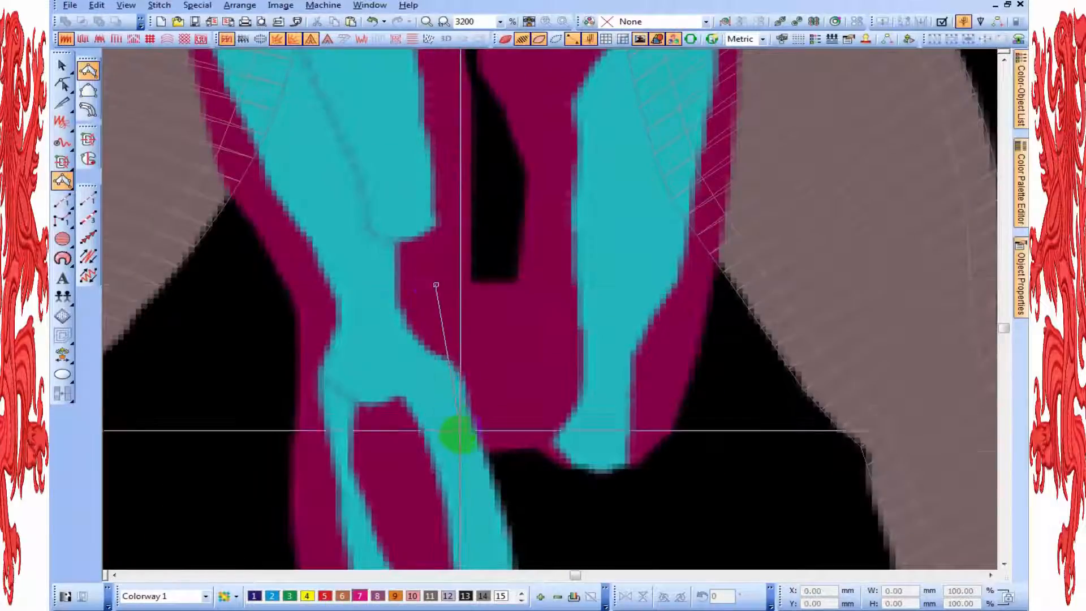
click(465, 451)
click(528, 449)
click(497, 283)
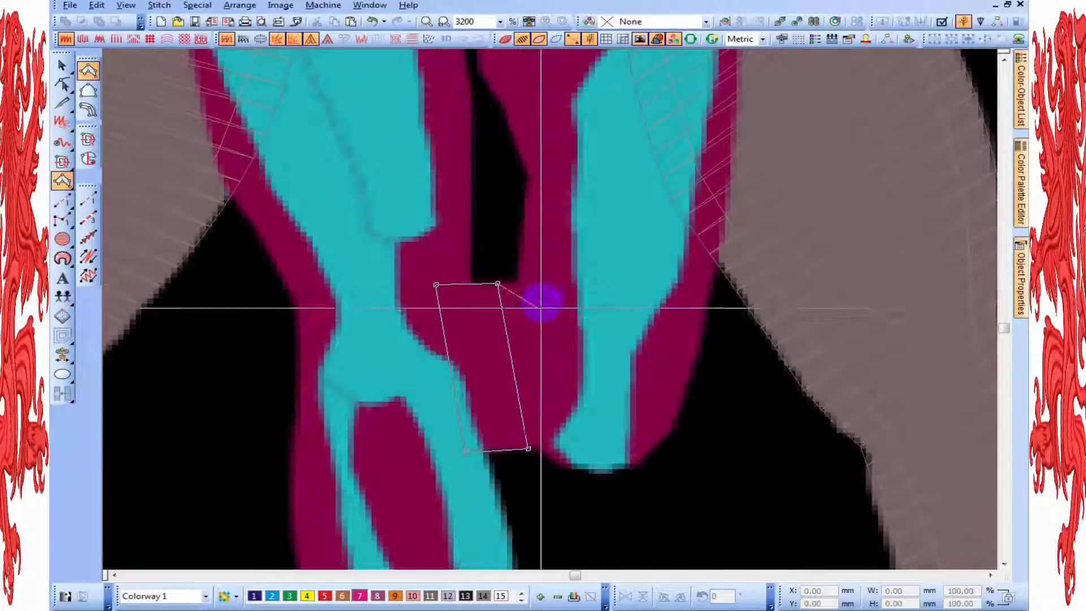
click(548, 281)
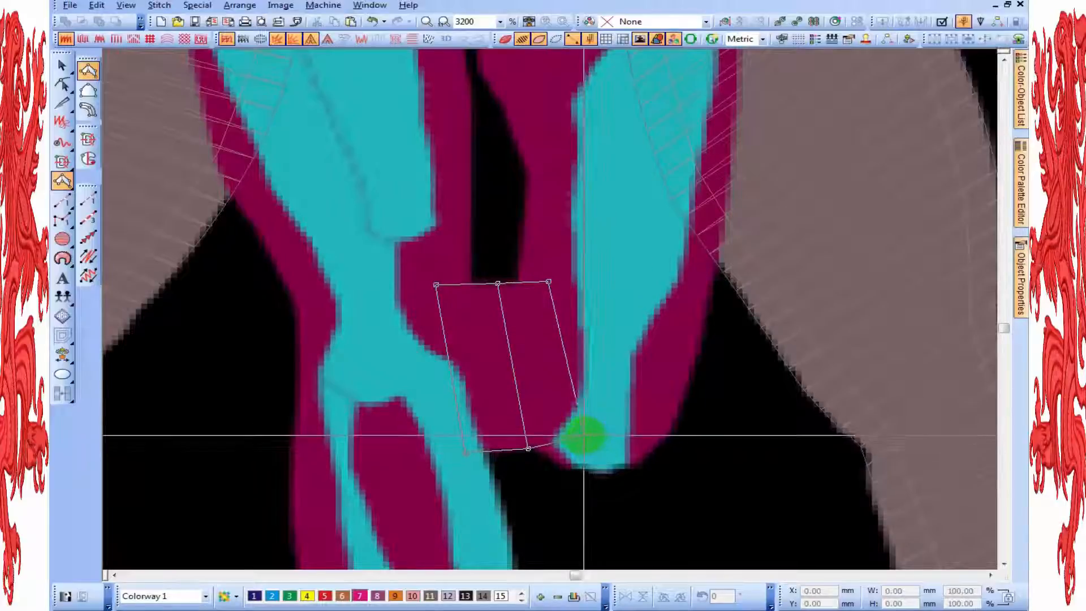
click(580, 434)
key(Return)
key(Escape)
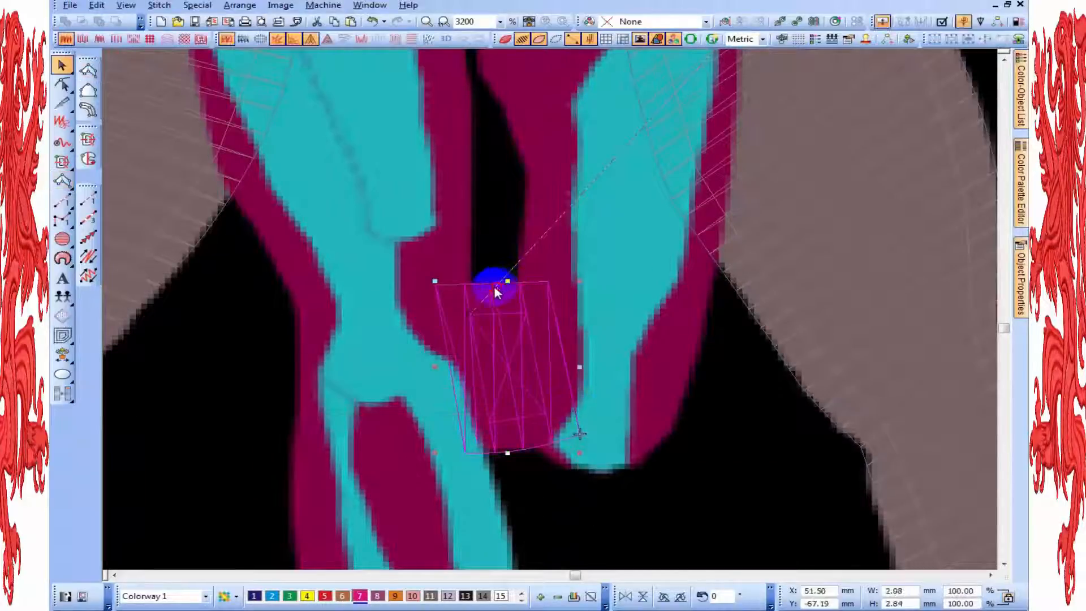
Step: Reshape the new knee column so its curved outline covers the maroon patch and tucks under both adjoining cyan areas
click(62, 84)
click(546, 286)
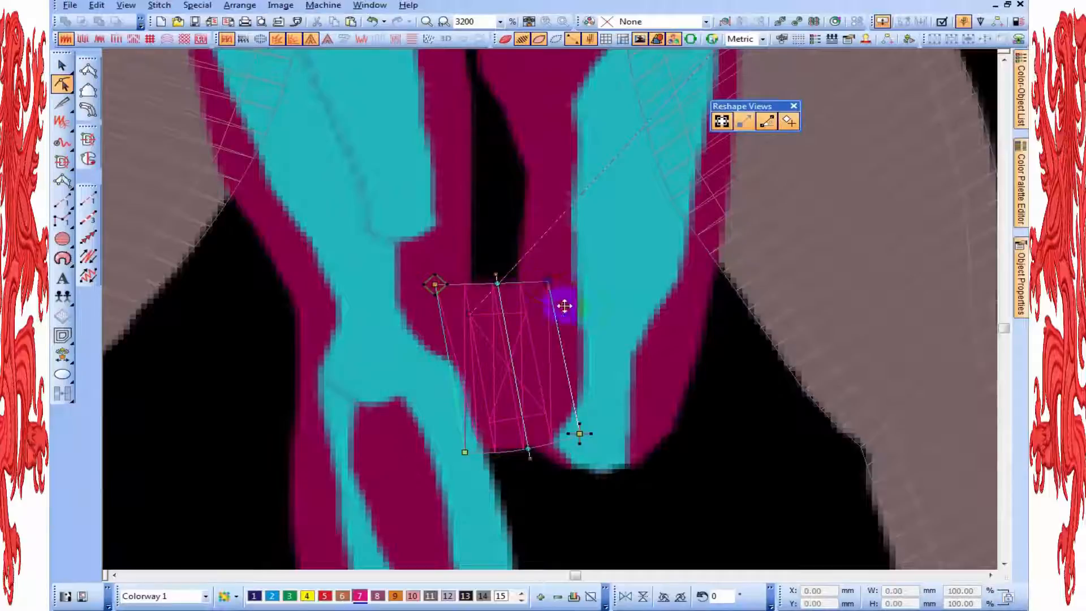
click(472, 461)
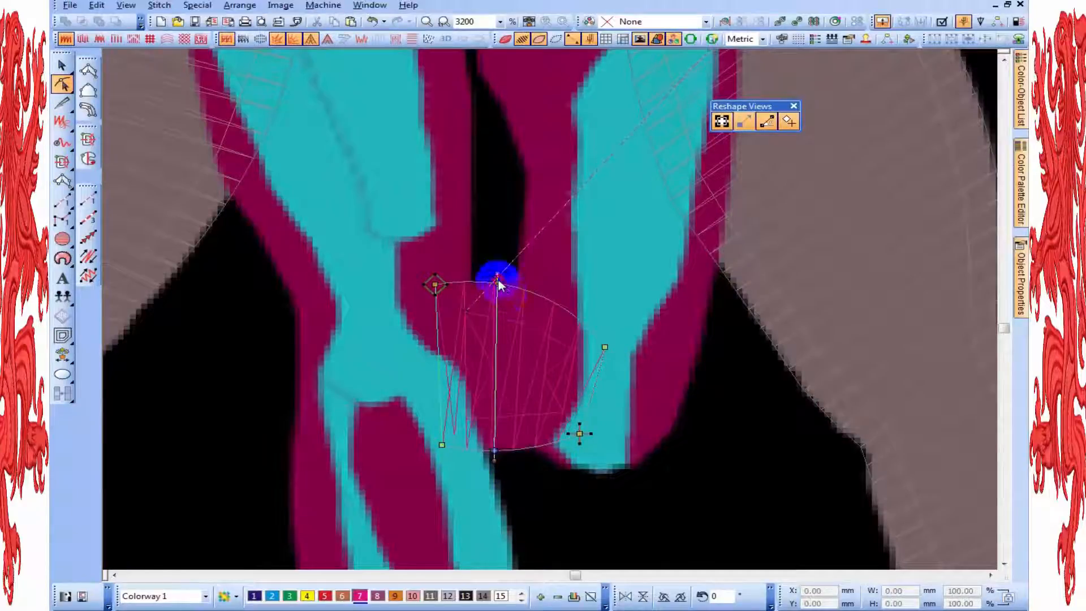
drag(497, 284, 521, 286)
scroll(544, 305, down, 1)
key(Escape)
key(t)
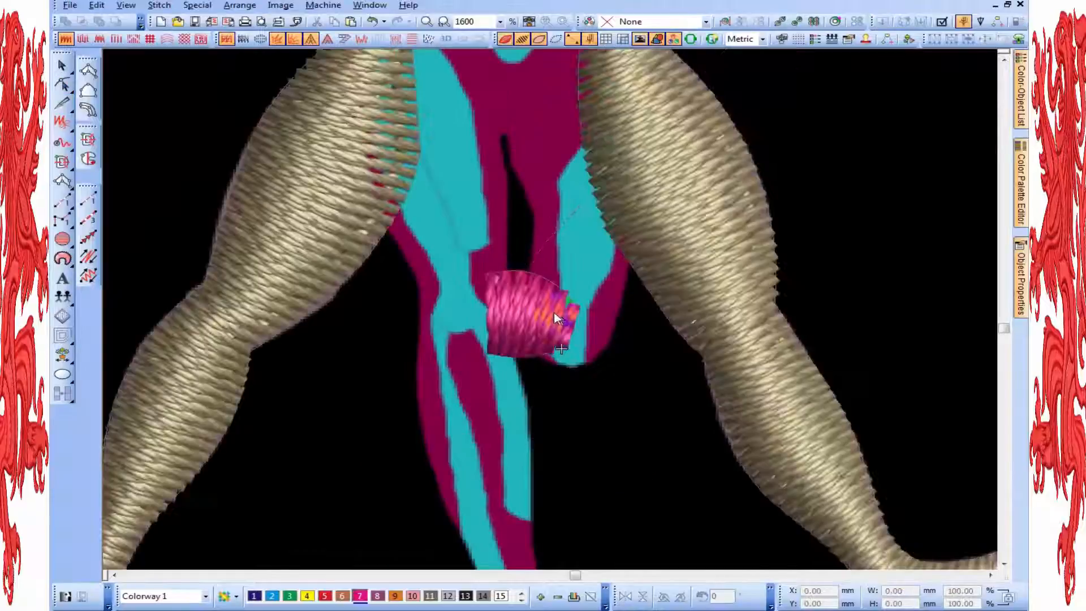
key(t)
Step: Start an Input A column in color 7 at the bent leg's knee, placing point pairs up the lower thigh
click(87, 73)
scroll(510, 357, up, 1)
click(642, 374)
click(597, 360)
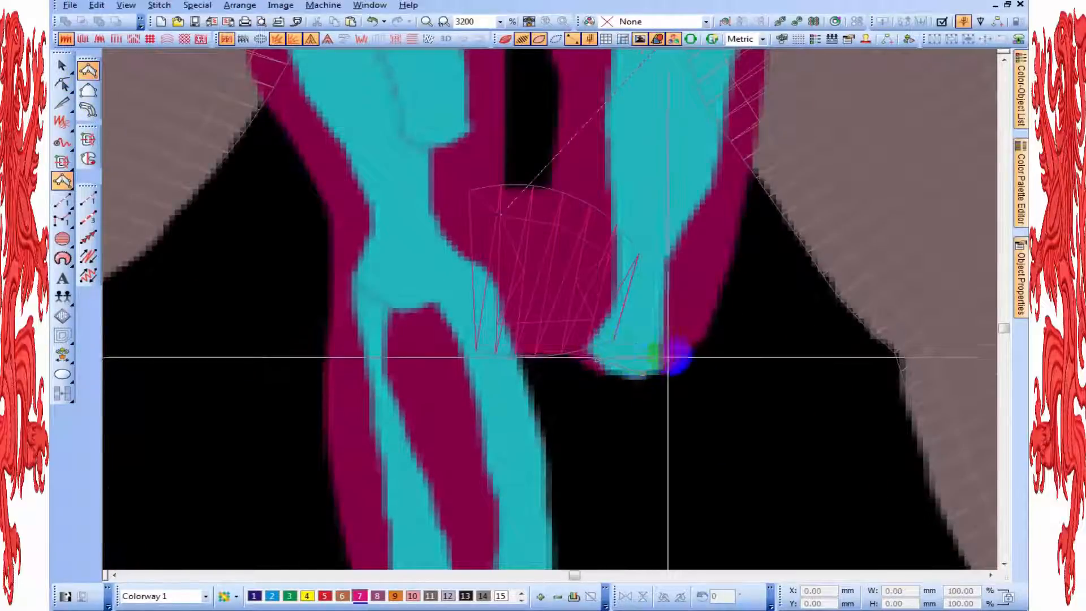
click(694, 351)
click(563, 321)
click(729, 275)
click(560, 249)
click(758, 104)
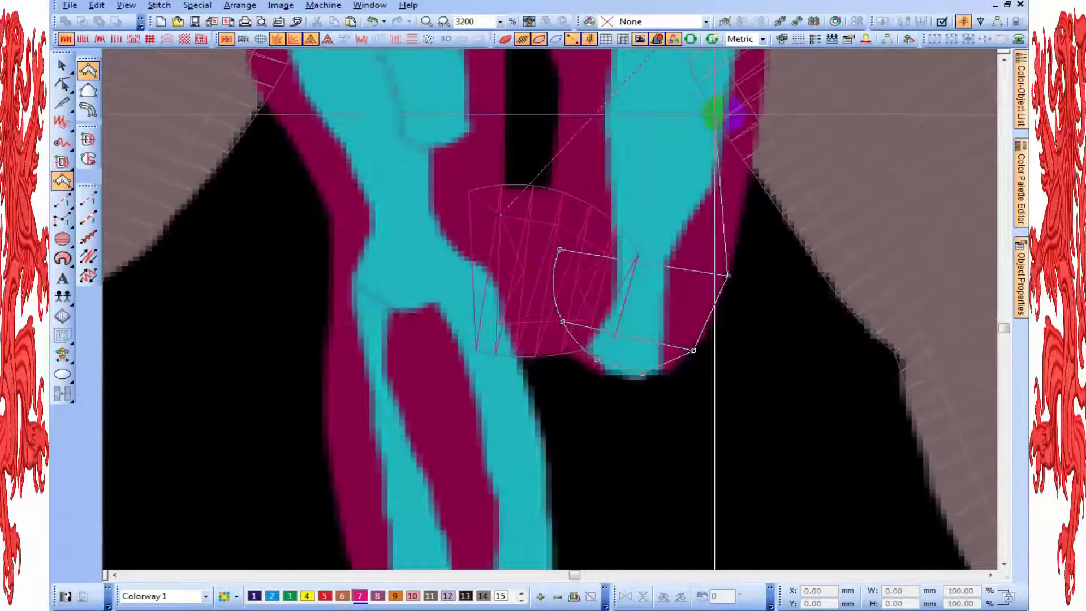
right_click(564, 97)
Step: Continue the bent-leg column with curved point pairs up the thigh to the groin and generate its stitches
scroll(625, 96, down, 1)
scroll(569, 287, up, 1)
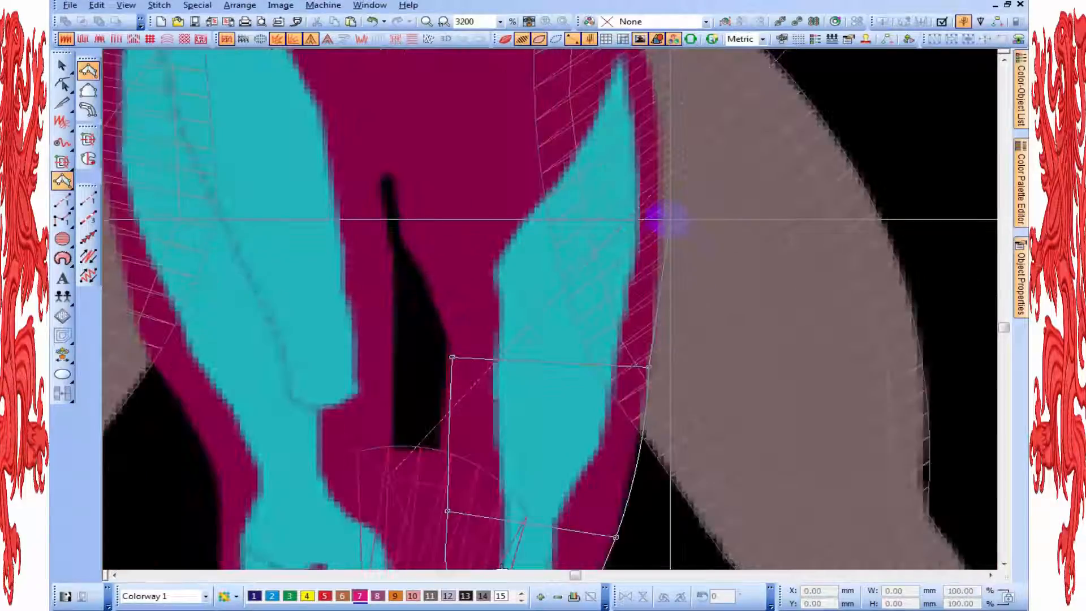
right_click(658, 215)
click(436, 273)
right_click(634, 205)
click(393, 330)
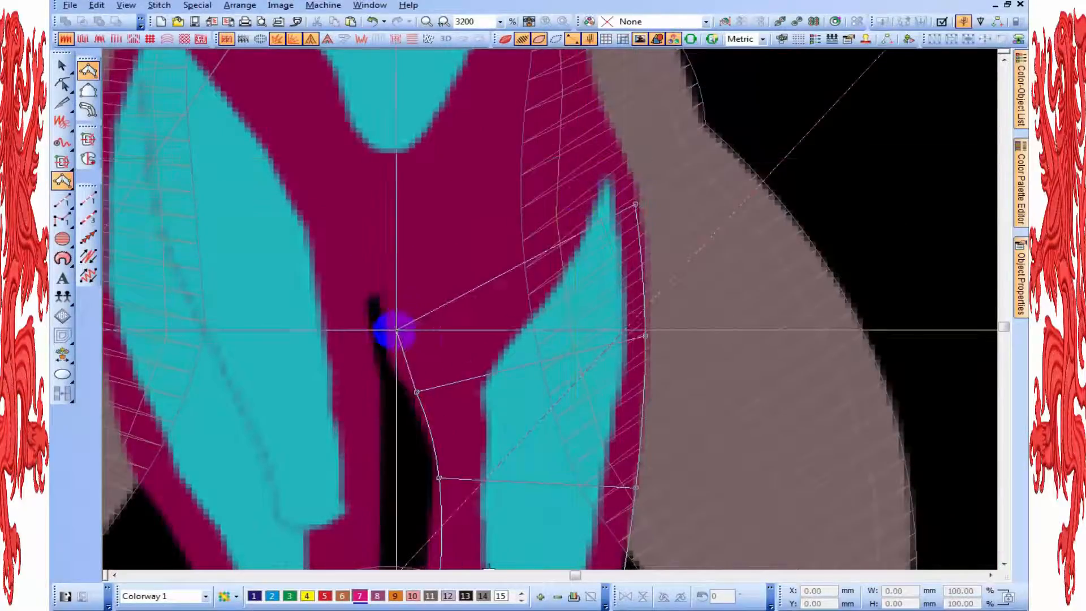
click(590, 87)
click(391, 123)
key(Return)
scroll(444, 170, down, 1)
scroll(583, 442, down, 1)
key(t)
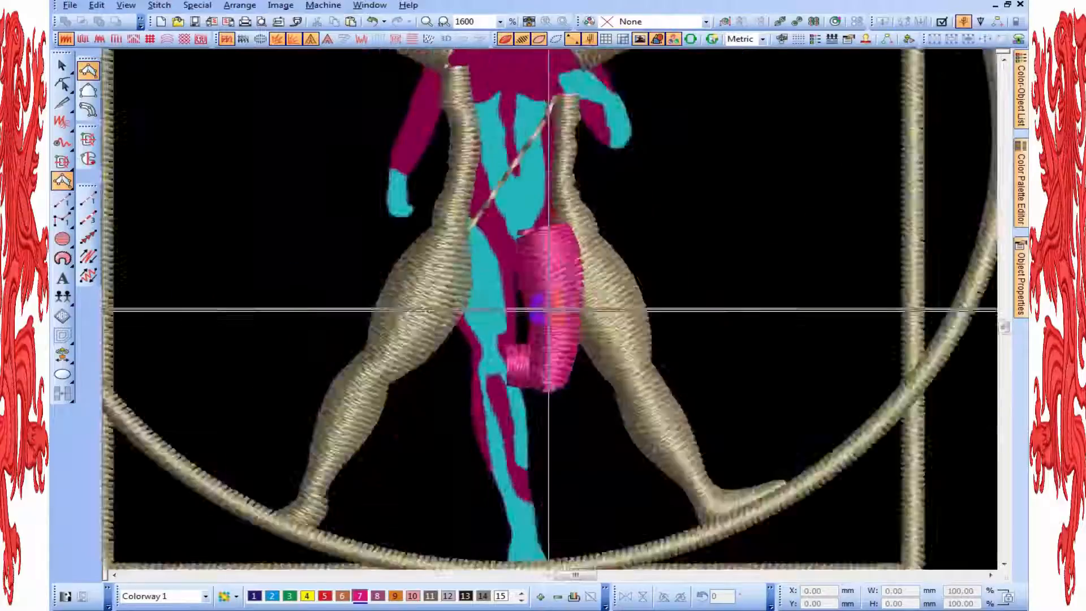
Step: Reshape both side edges of the bent-leg column so they follow the artwork's outer thigh and inner leg gap
scroll(549, 309, up, 1)
click(62, 84)
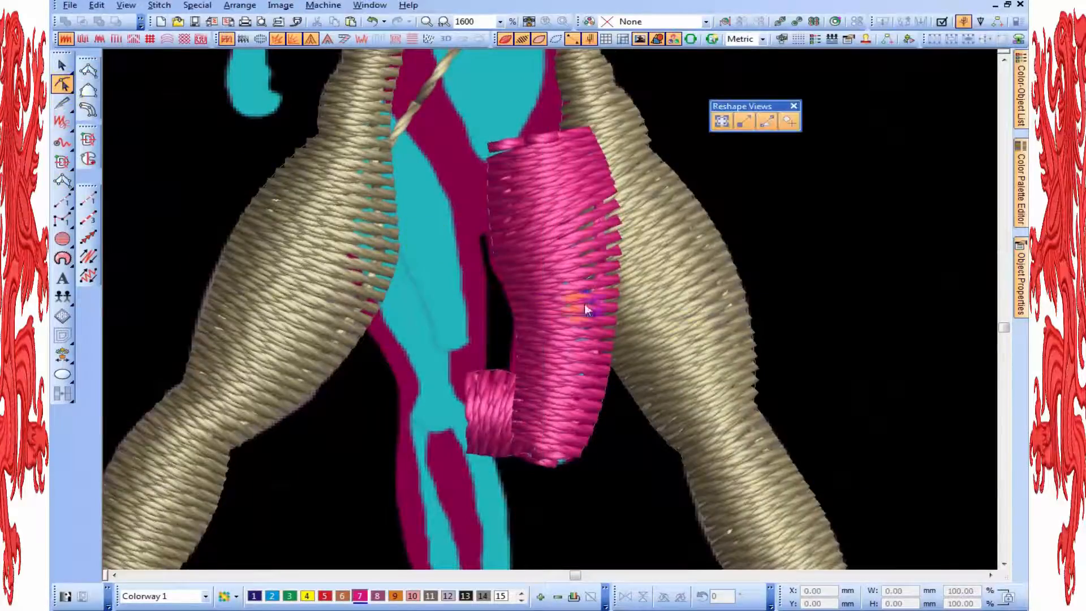
click(621, 207)
drag(618, 198, 619, 213)
drag(619, 256, 619, 264)
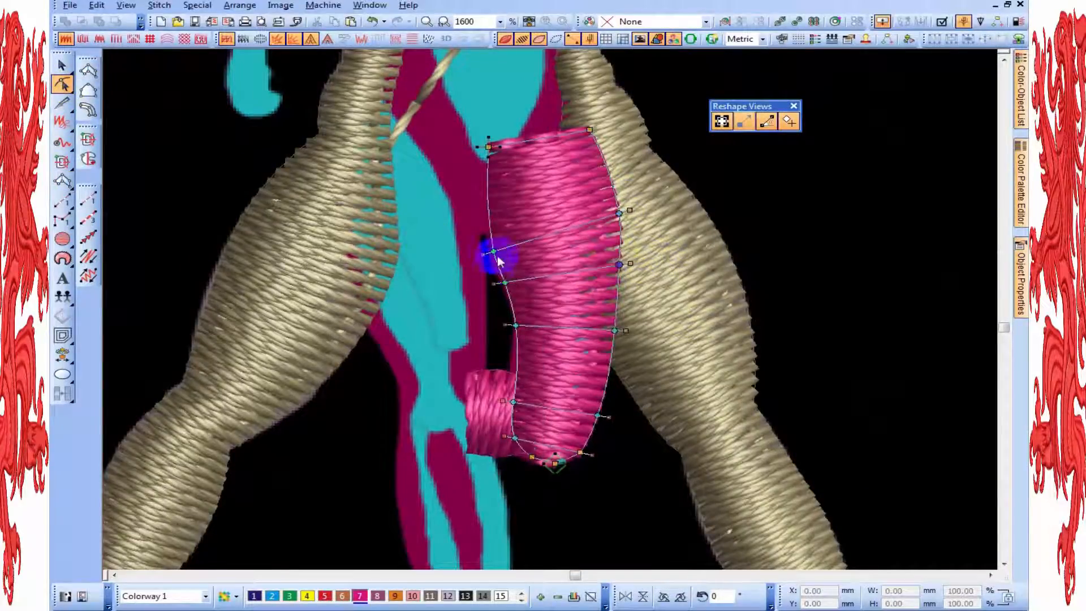
drag(492, 257, 490, 252)
drag(513, 337, 513, 335)
drag(513, 402, 512, 399)
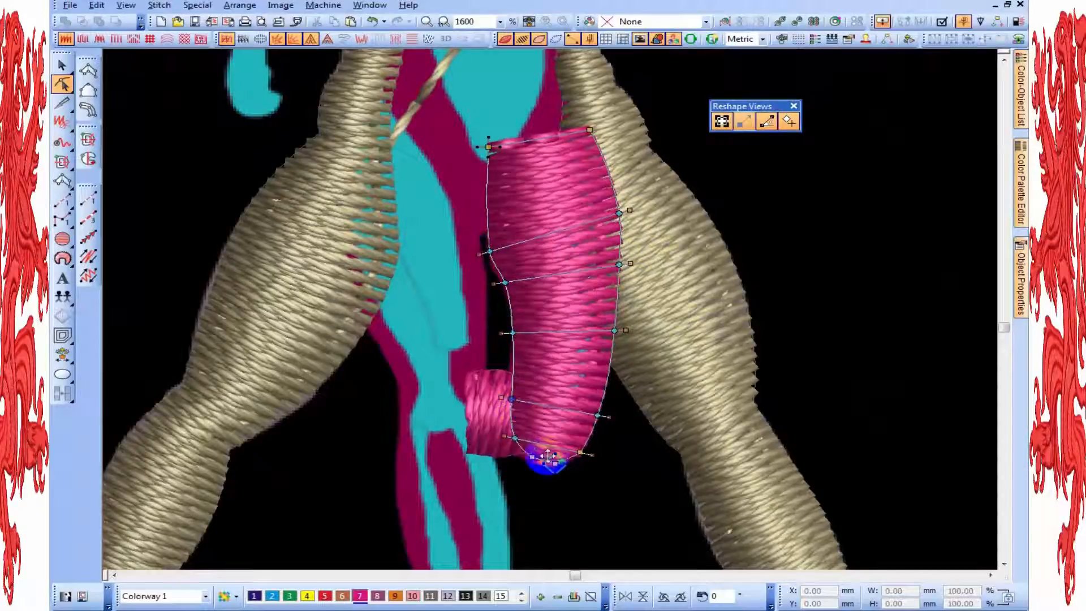
Step: Refine the bent-leg column's rounded knee end and its upper edges beside the gap between the legs
scroll(576, 465, up, 1)
click(560, 285)
key(space)
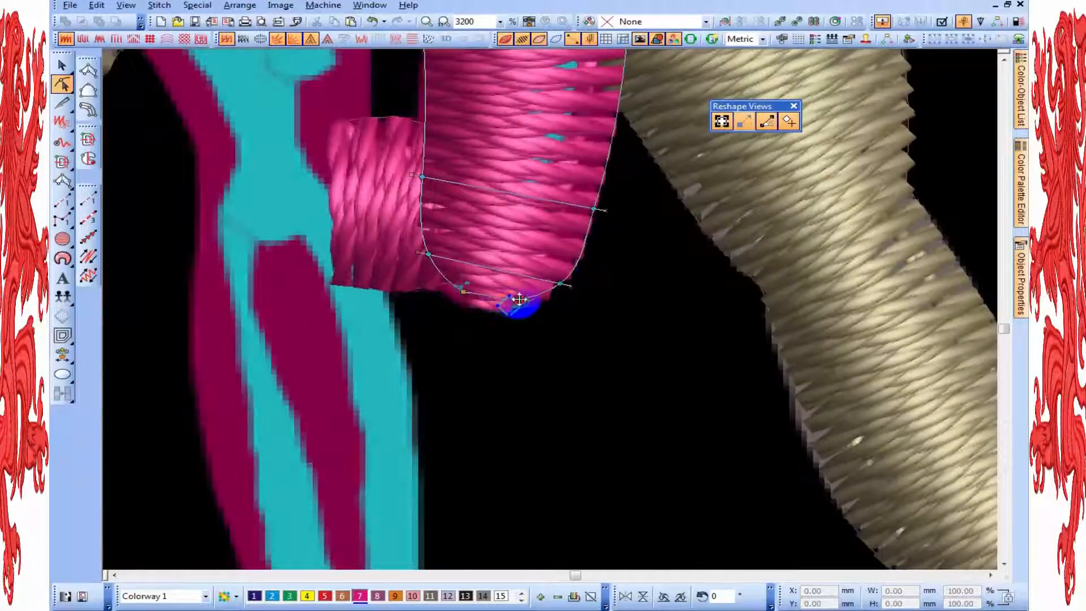
scroll(456, 286, down, 1)
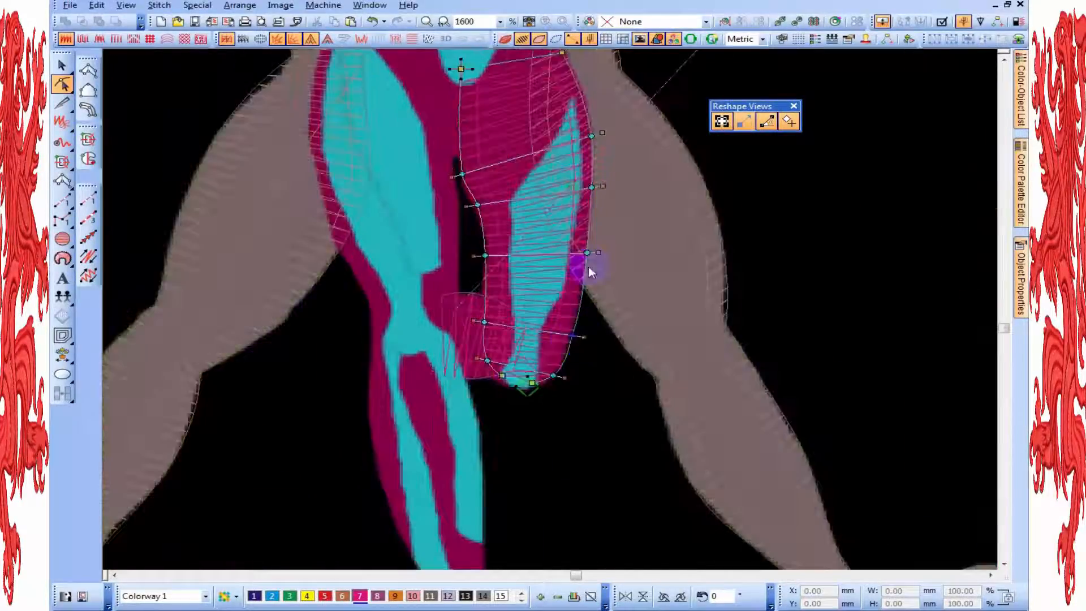
scroll(588, 266, up, 1)
drag(566, 309, 567, 305)
drag(307, 382, 303, 376)
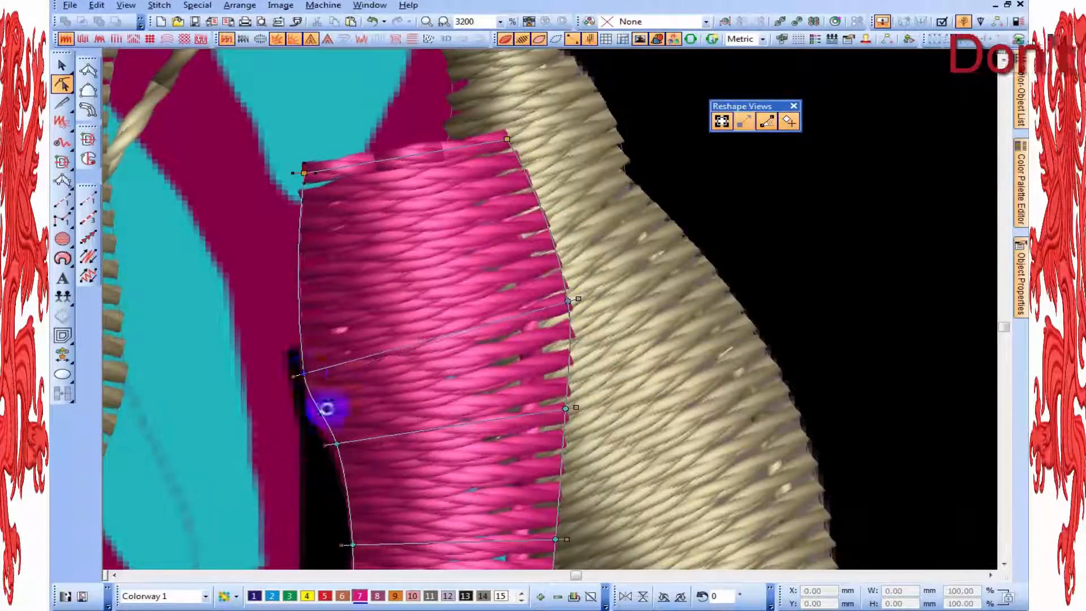
drag(337, 444, 331, 450)
scroll(377, 446, down, 1)
scroll(557, 307, down, 1)
key(Escape)
scroll(548, 286, up, 1)
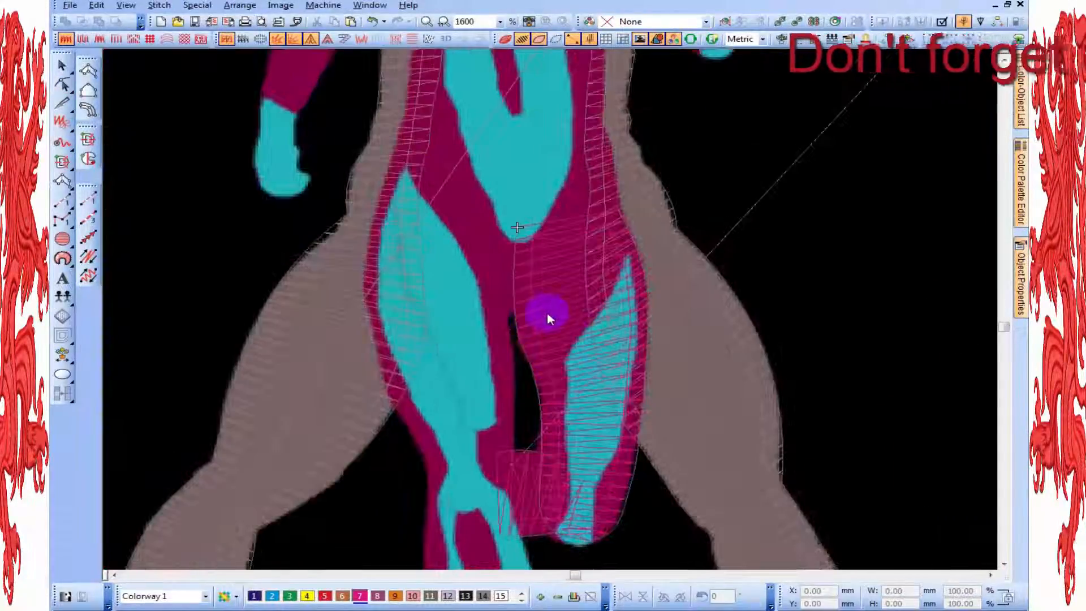
Step: Digitize a run-stitch travel line from the groin down the standing leg to the bottom of the maroon ankle patch
click(66, 201)
click(524, 242)
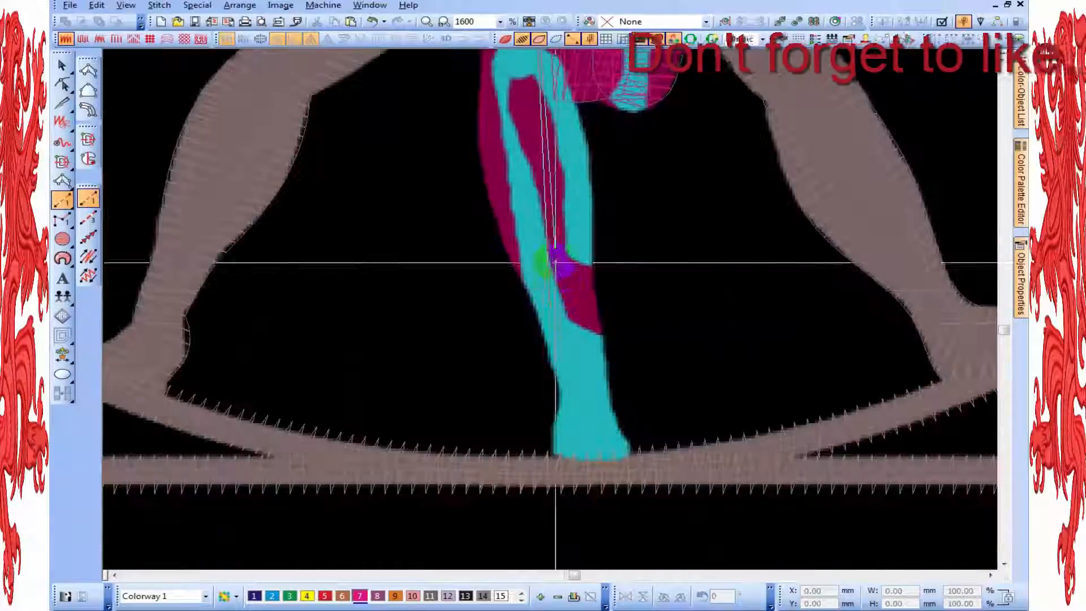
click(554, 261)
click(575, 331)
key(Return)
Step: Start an Input A column at the standing leg's ankle and place point pairs up both edges of the calf
scroll(575, 333, up, 1)
key(space)
click(606, 321)
click(487, 326)
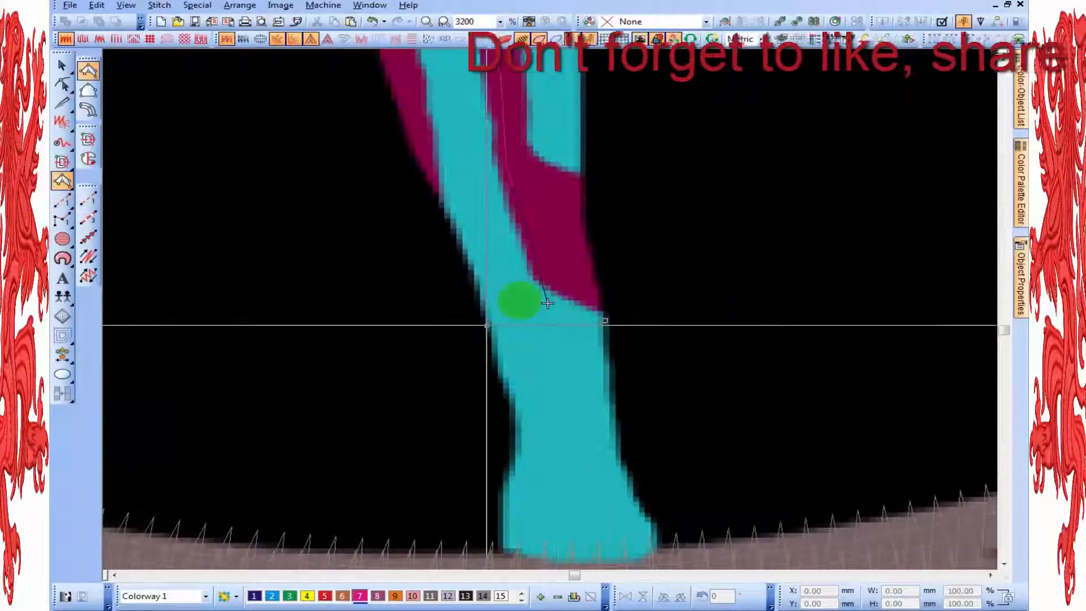
click(584, 181)
click(437, 200)
scroll(575, 266, up, 1)
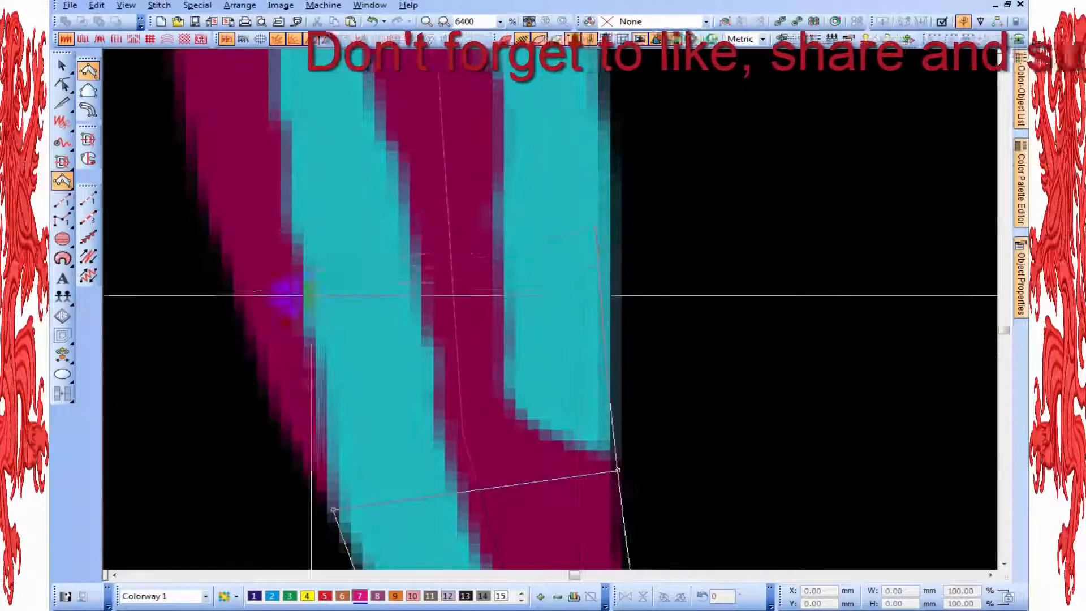
click(235, 281)
scroll(465, 171, down, 1)
scroll(548, 311, up, 1)
right_click(592, 256)
right_click(400, 293)
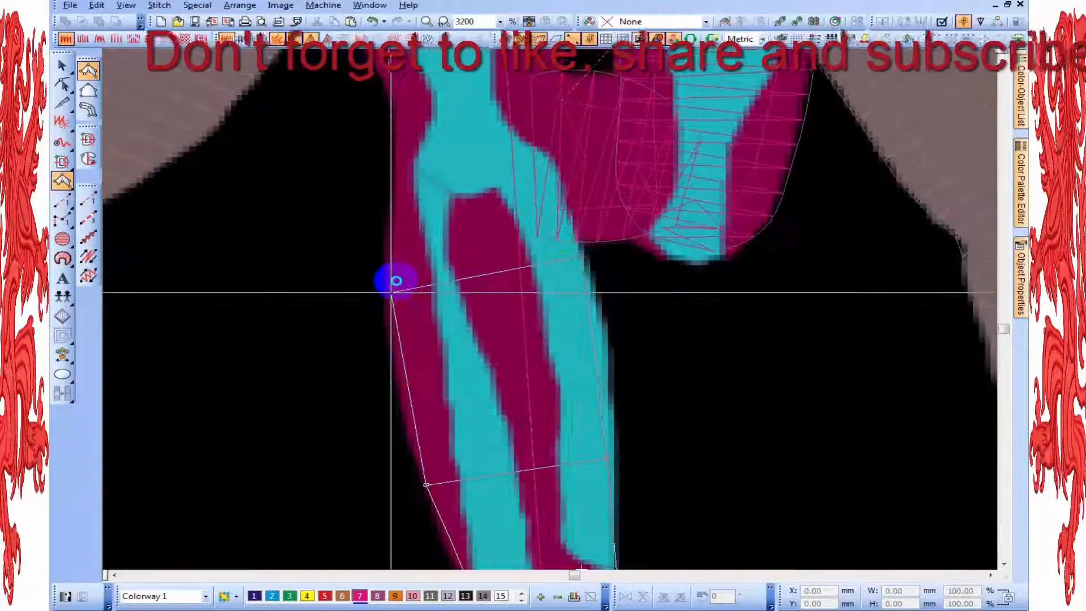
Step: Continue the standing-leg column past the knee and up the thigh, following the outer edge and the inner gap
scroll(509, 277, up, 1)
click(576, 263)
right_click(407, 271)
click(582, 186)
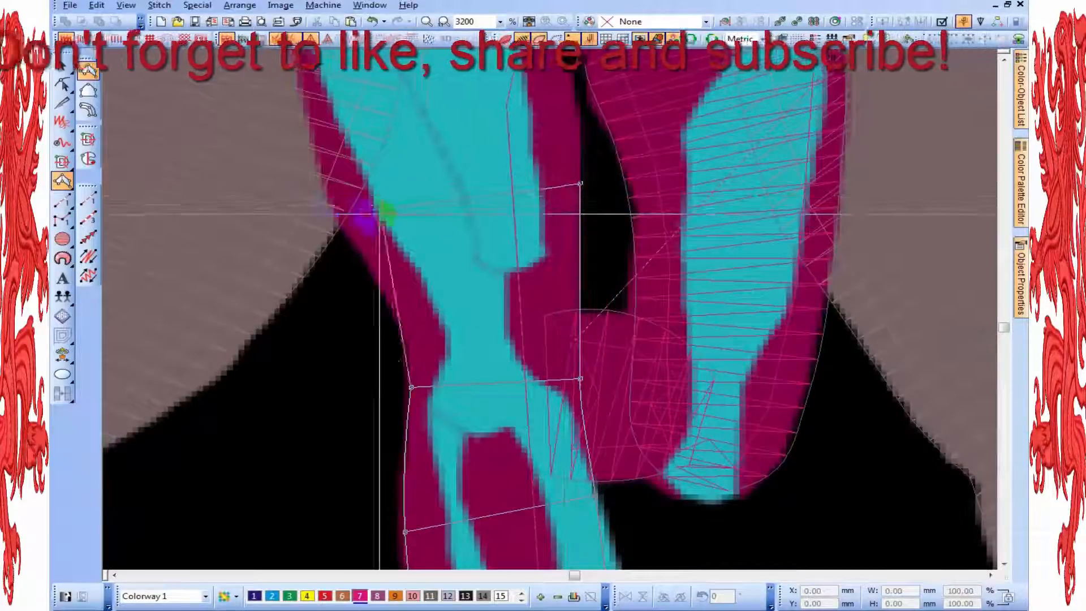
right_click(336, 219)
click(616, 177)
right_click(350, 189)
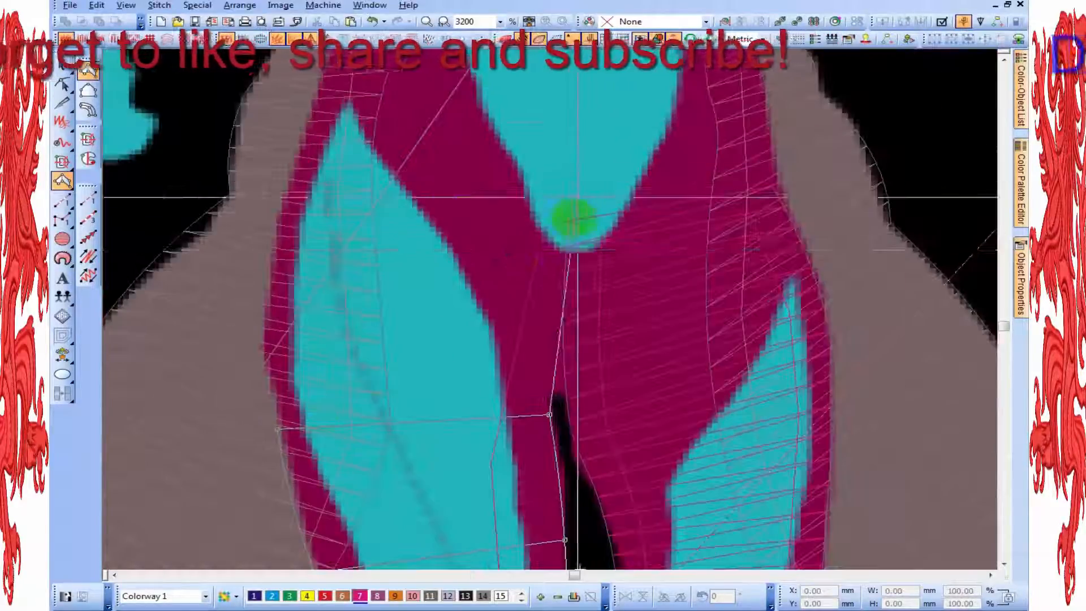
Step: Carry the standing-leg column past the groin to the hip and generate its stitches
right_click(554, 243)
right_click(274, 252)
right_click(516, 195)
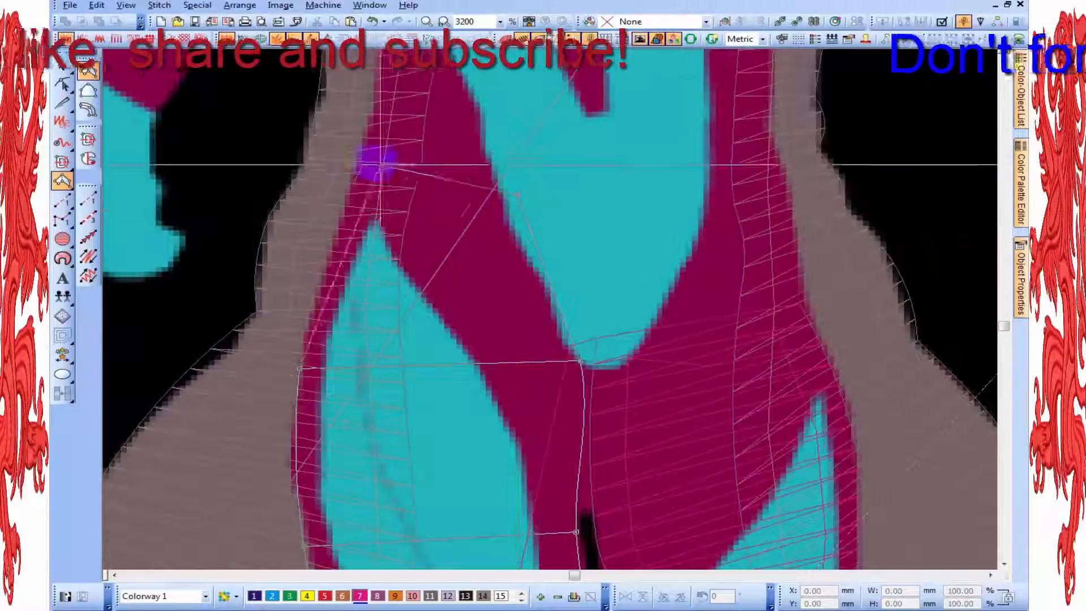
right_click(380, 164)
key(Return)
scroll(460, 213, down, 2)
key(t)
Step: Reshape the standing-leg column's outline along the calf and check its edges against the artwork up to the hip
scroll(590, 490, up, 2)
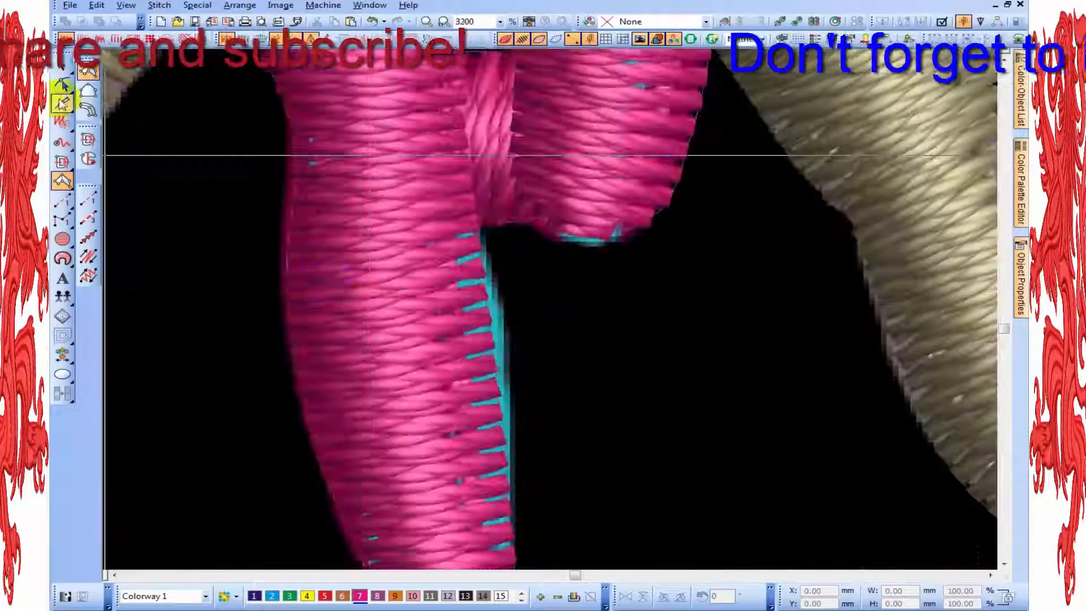
click(62, 86)
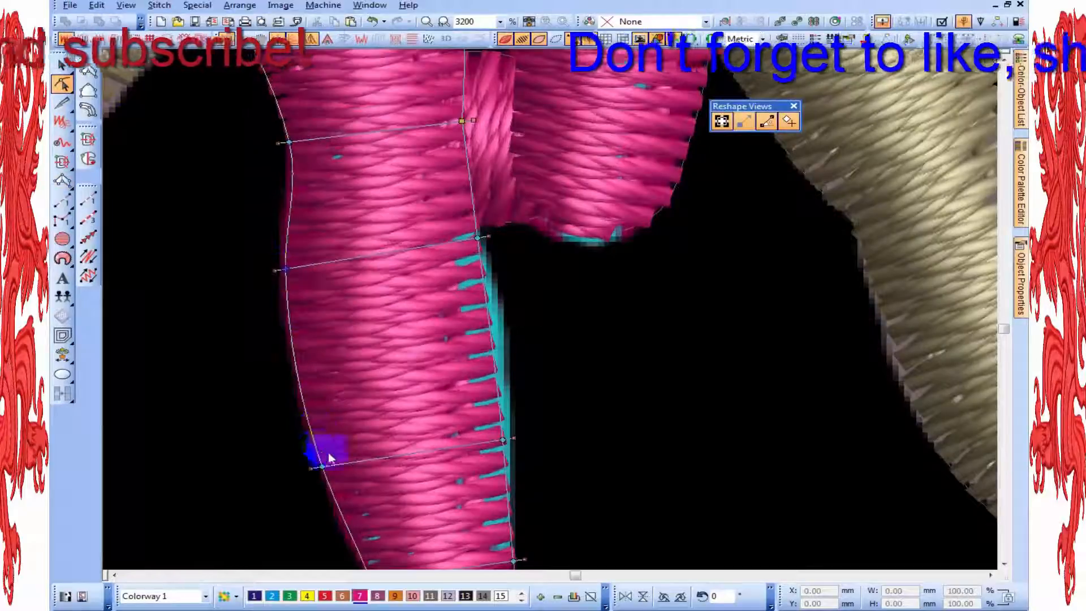
scroll(580, 163, down, 2)
scroll(578, 80, up, 1)
key(t)
key(t)
key(t)
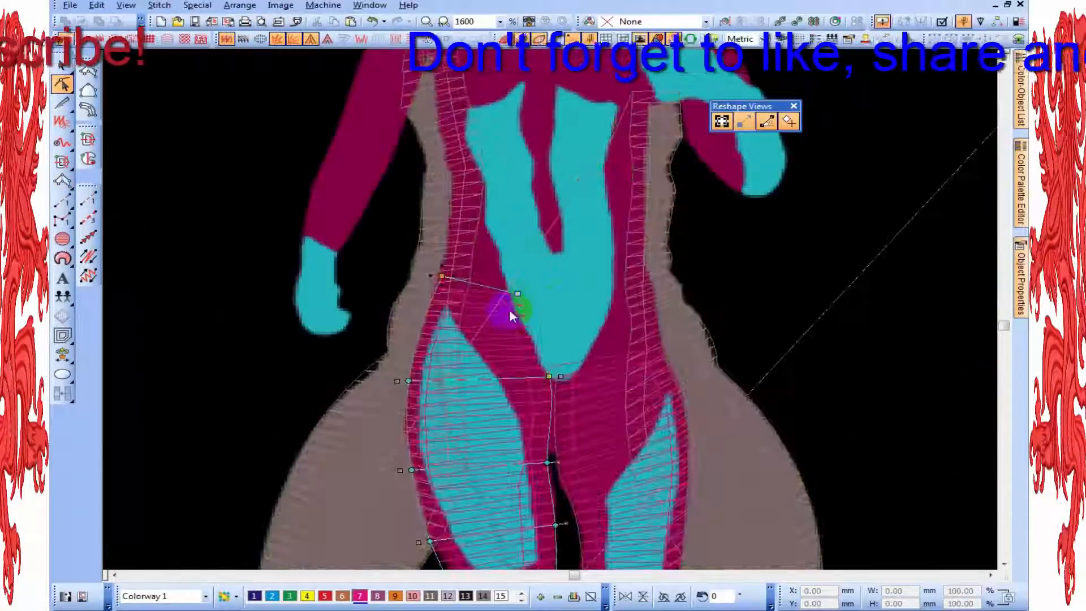
Step: Extend the bent-leg column's upper end over the lower torso and adjust its inner edge at the groin
key(t)
key(t)
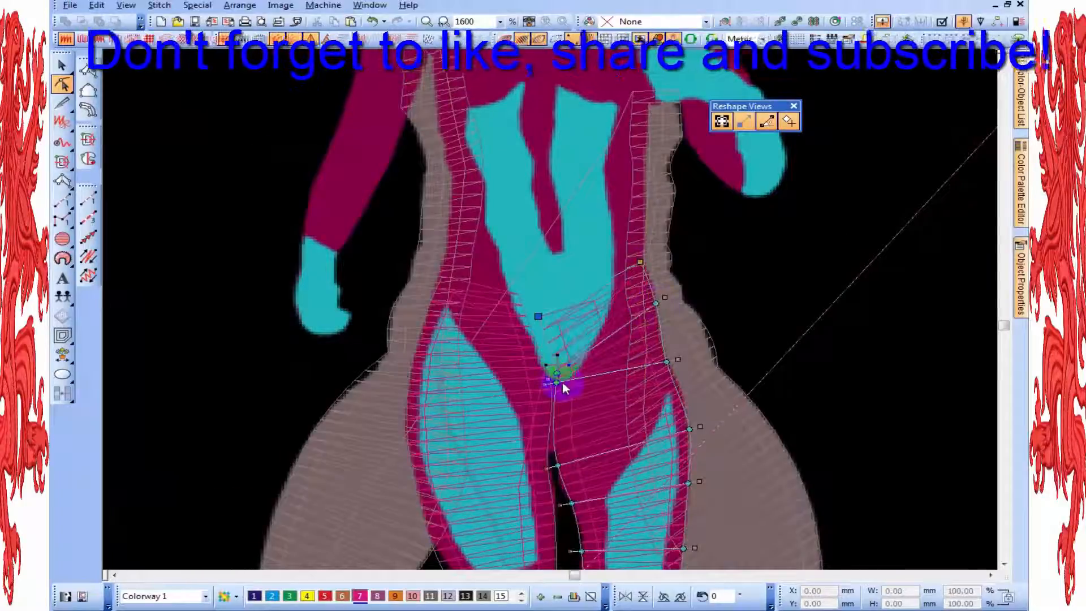
drag(552, 345, 558, 384)
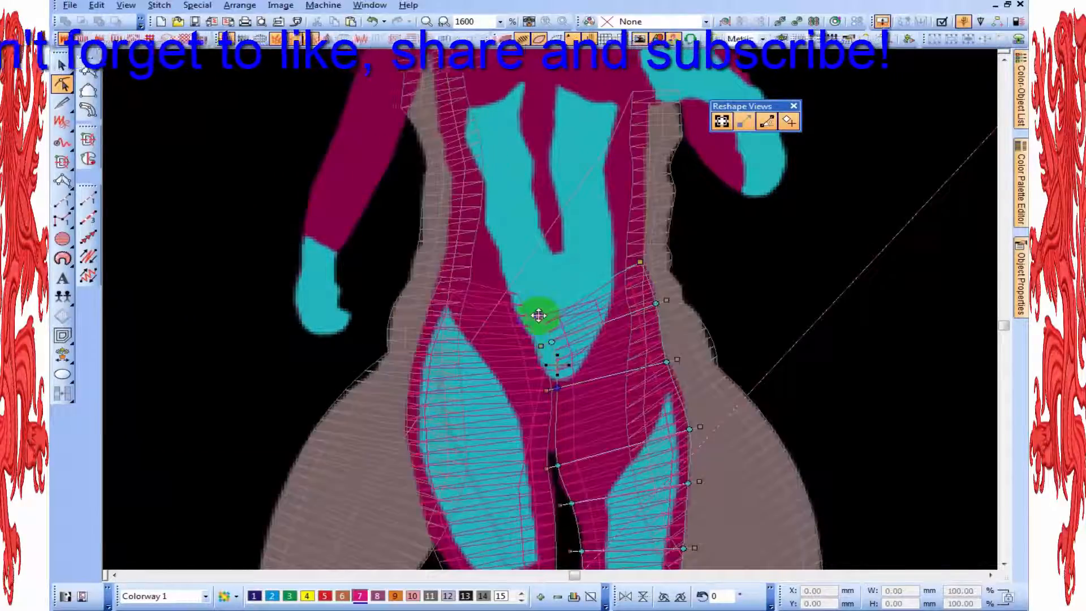
key(t)
scroll(560, 339, down, 2)
scroll(561, 333, up, 1)
key(t)
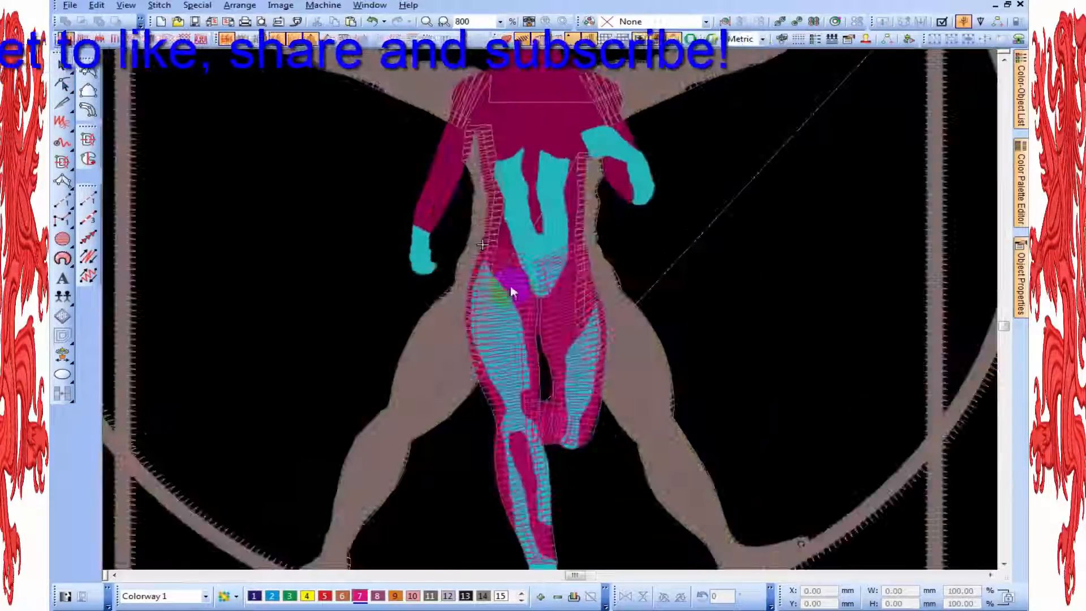
Step: Move the standing-leg column's exit point to its inner edge just above the gap between the legs
click(511, 288)
click(62, 84)
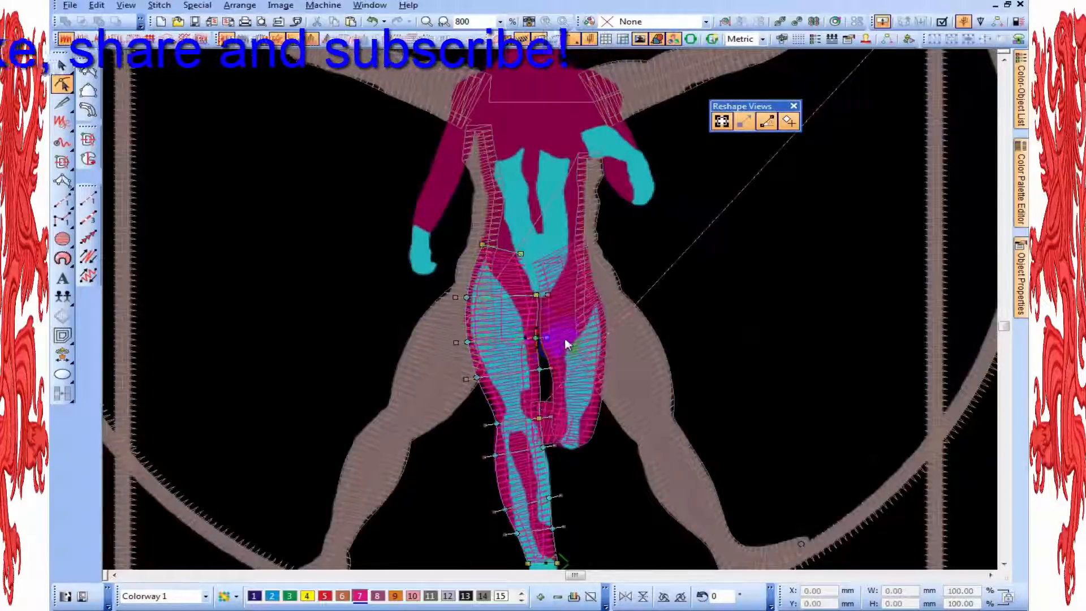
key(Escape)
key(t)
key(t)
scroll(565, 323, up, 1)
key(t)
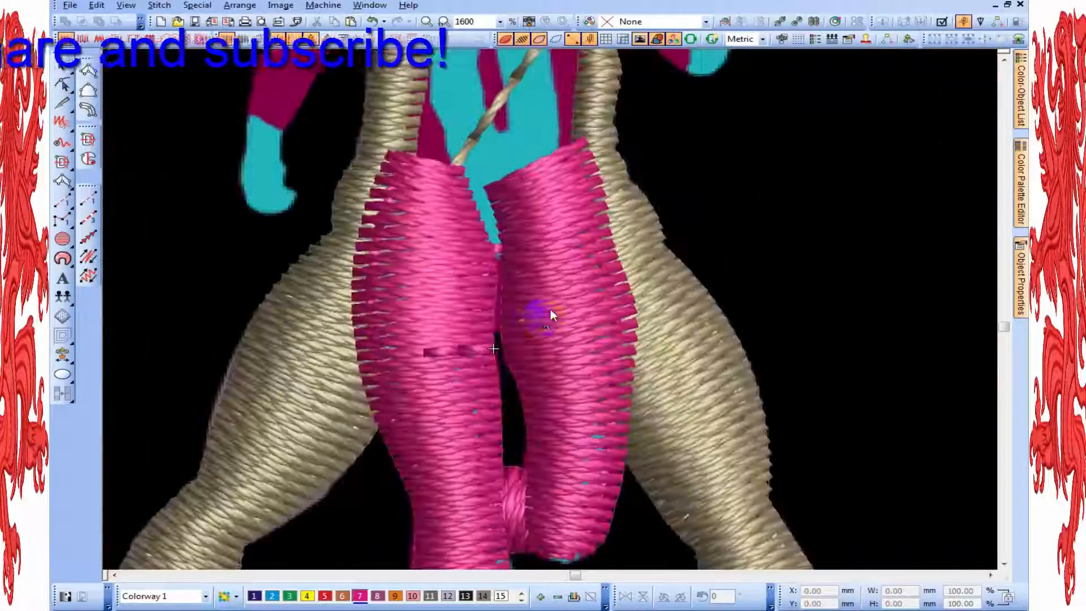
click(434, 288)
click(62, 84)
Step: Start an Input A column for the torso at the groin, placing point pairs over the hips up to the waist
click(88, 72)
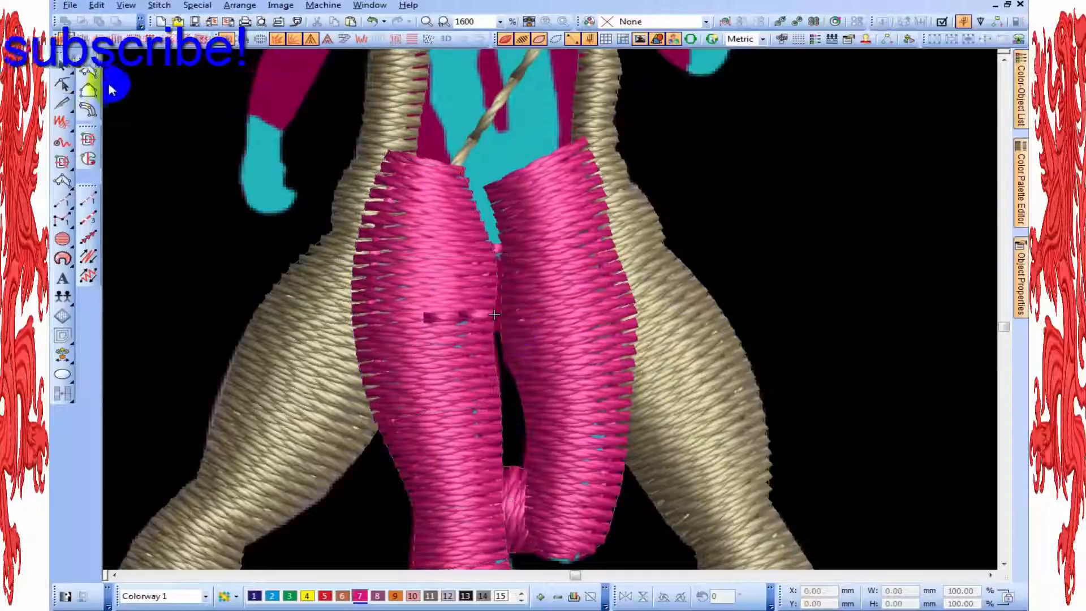
key(t)
click(487, 317)
click(507, 317)
click(551, 264)
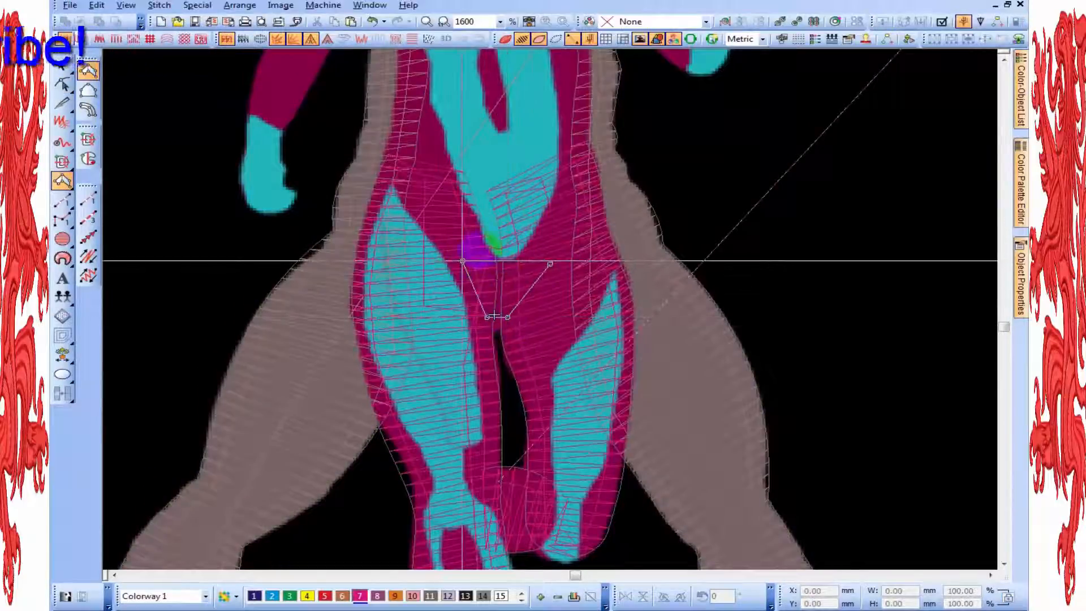
click(462, 261)
click(591, 157)
click(390, 158)
scroll(465, 174, up, 3)
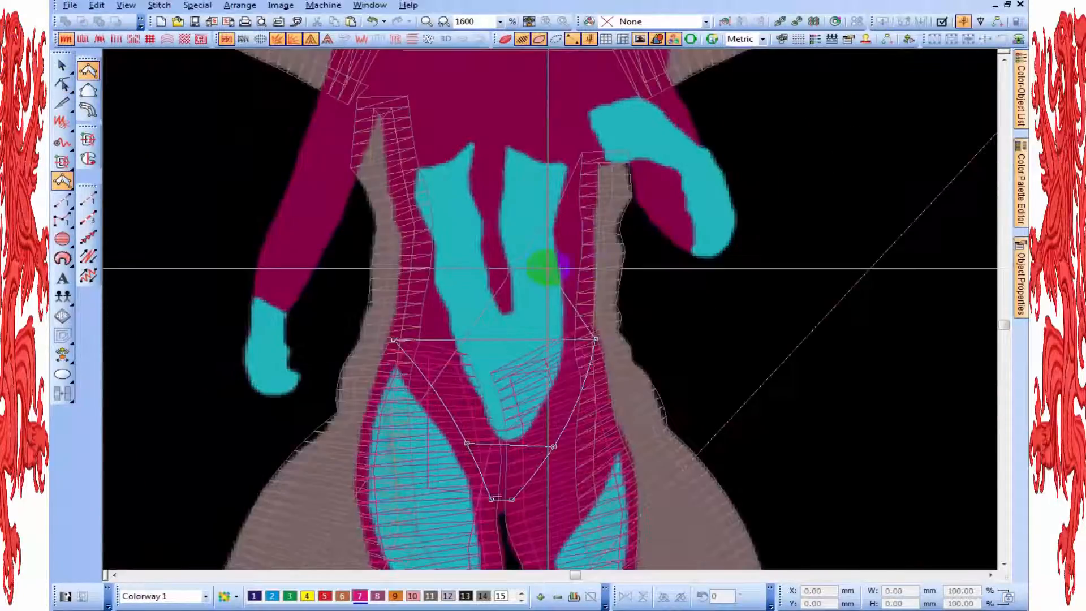
click(593, 231)
click(398, 228)
Step: Continue the torso column across the ribs, chest and shoulders to the base of the neck and generate its stitches
scroll(401, 238, up, 2)
click(587, 296)
click(595, 281)
click(394, 277)
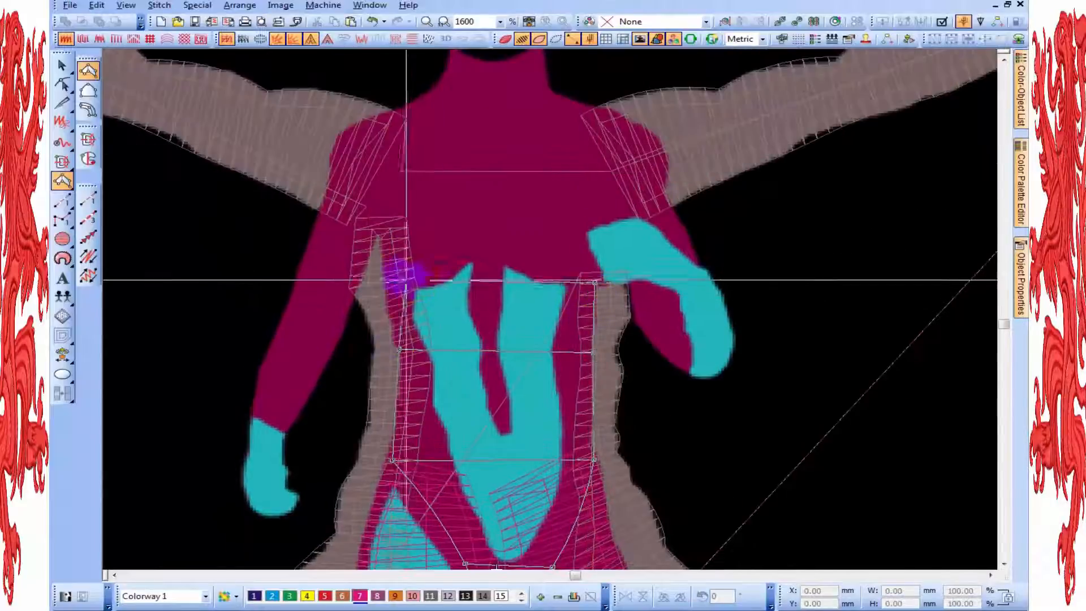
click(625, 192)
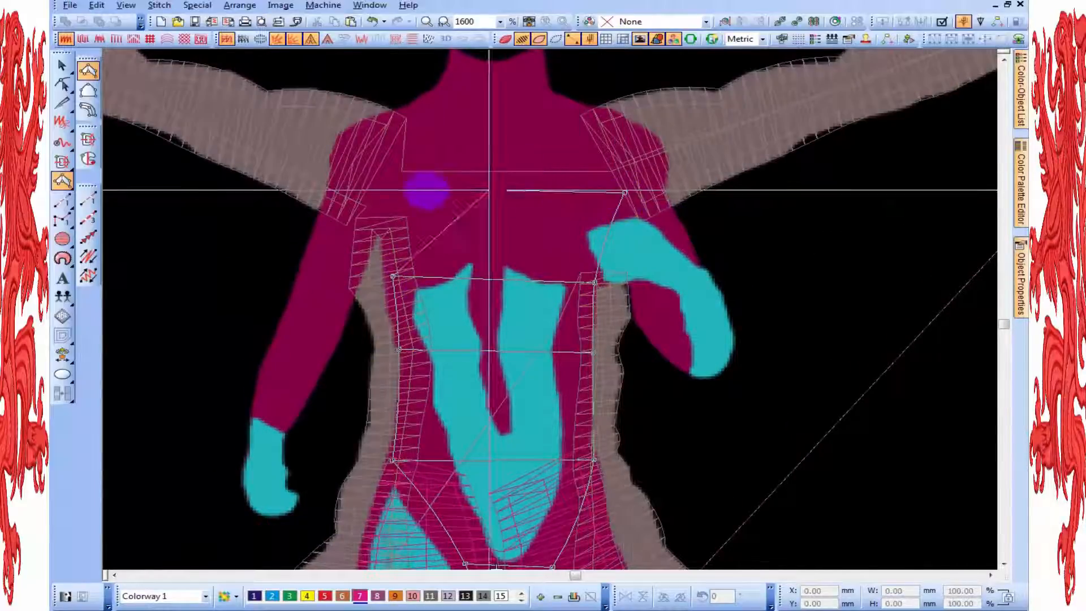
click(380, 192)
click(593, 115)
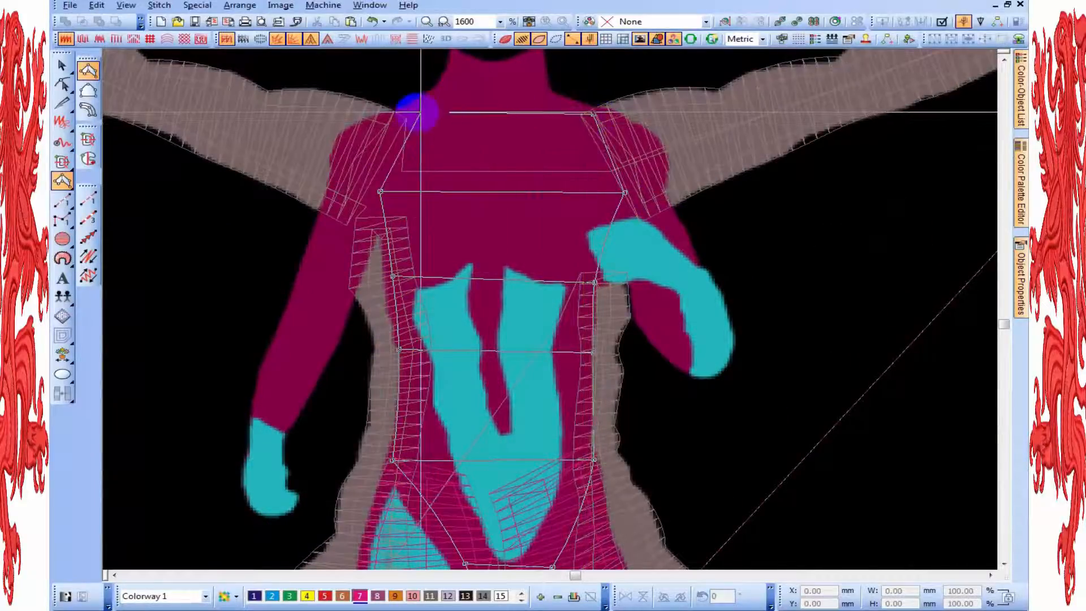
click(406, 111)
click(549, 94)
click(434, 94)
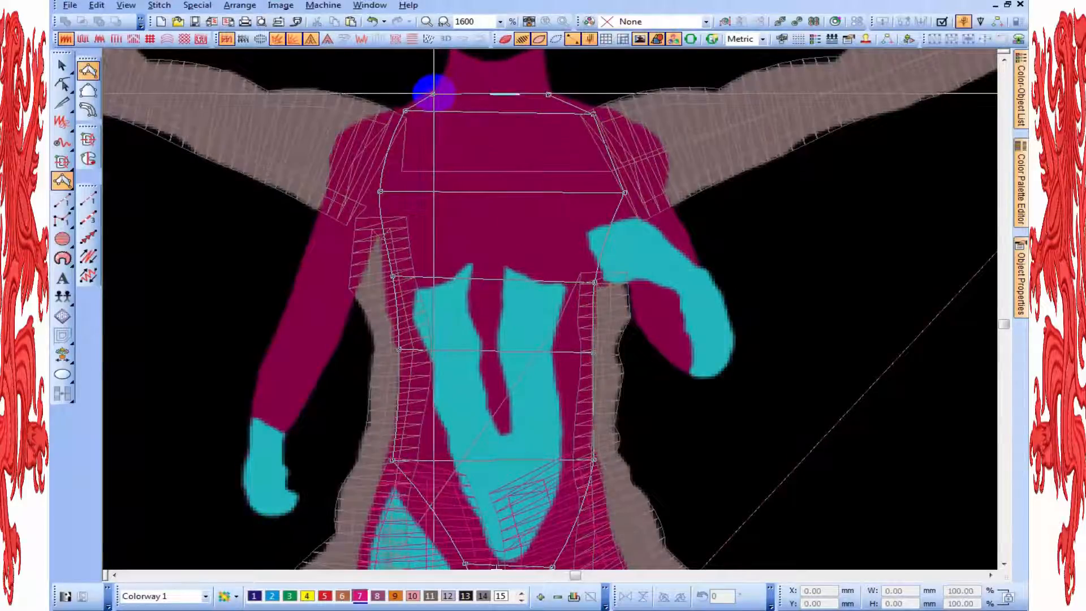
key(Return)
key(t)
Step: Reshape the torso column's lower end, adjusting the pair of edge points between the hips and the groin
scroll(547, 324, down, 1)
key(Escape)
scroll(532, 319, up, 1)
click(530, 317)
click(62, 85)
key(t)
scroll(599, 403, down, 1)
scroll(599, 403, up, 1)
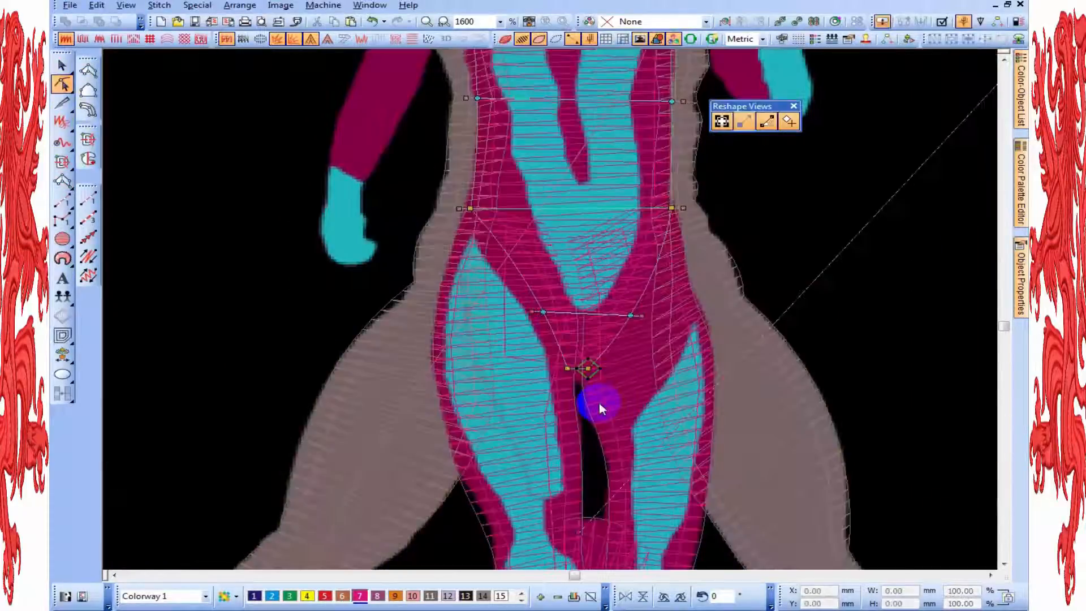
key(t)
click(542, 313)
key(Delete)
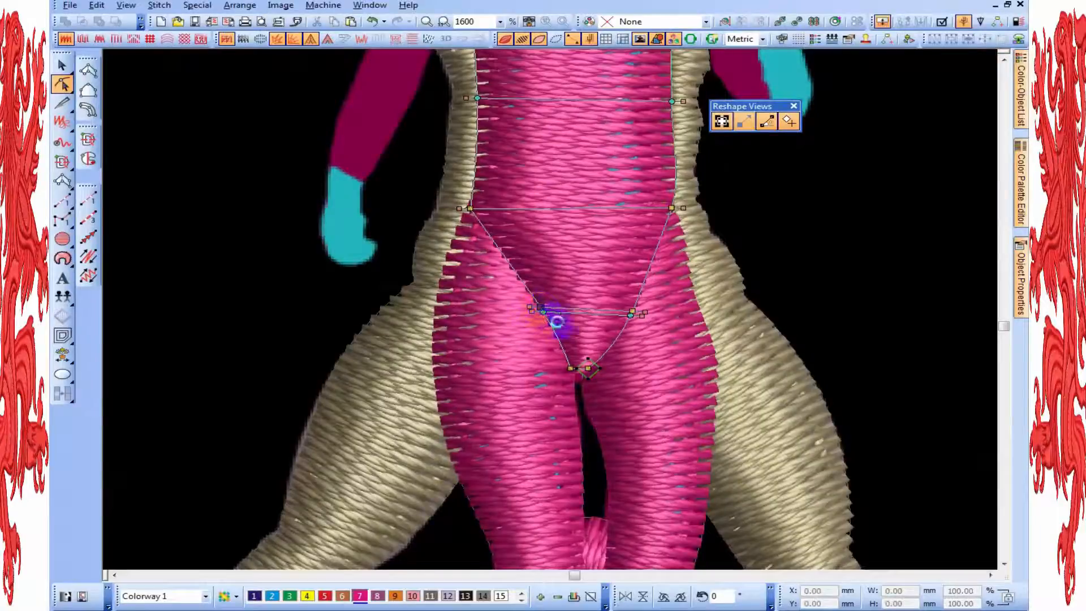
drag(542, 312, 540, 314)
drag(631, 310, 626, 305)
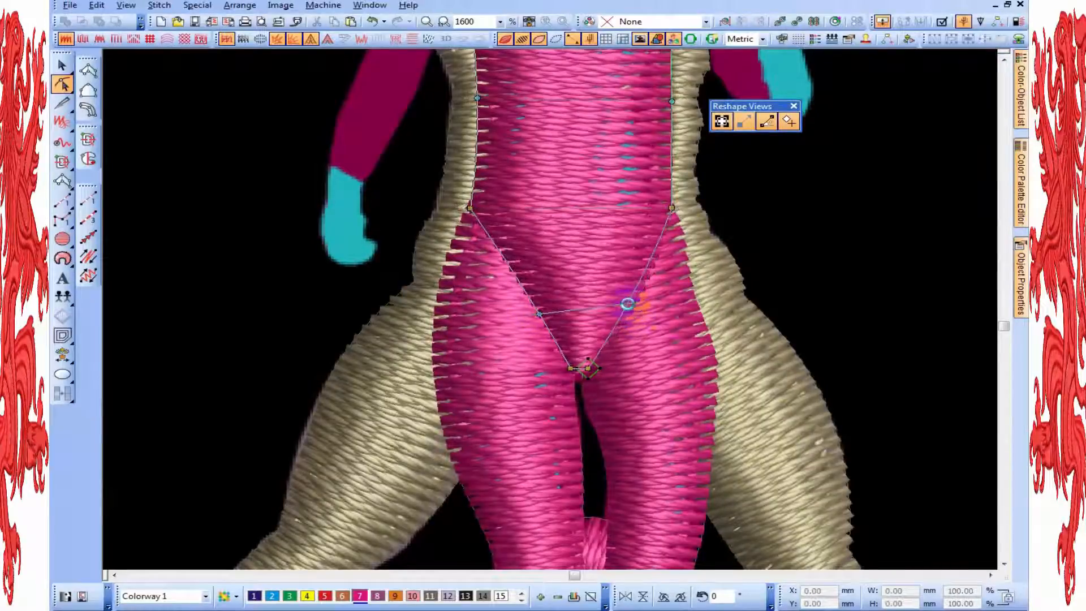
Step: Refine the torso column's taper above the groin, moving its edge point on the bent-arm side inward to level the stitch angle
scroll(546, 314, down, 2)
scroll(544, 339, up, 2)
scroll(522, 388, up, 1)
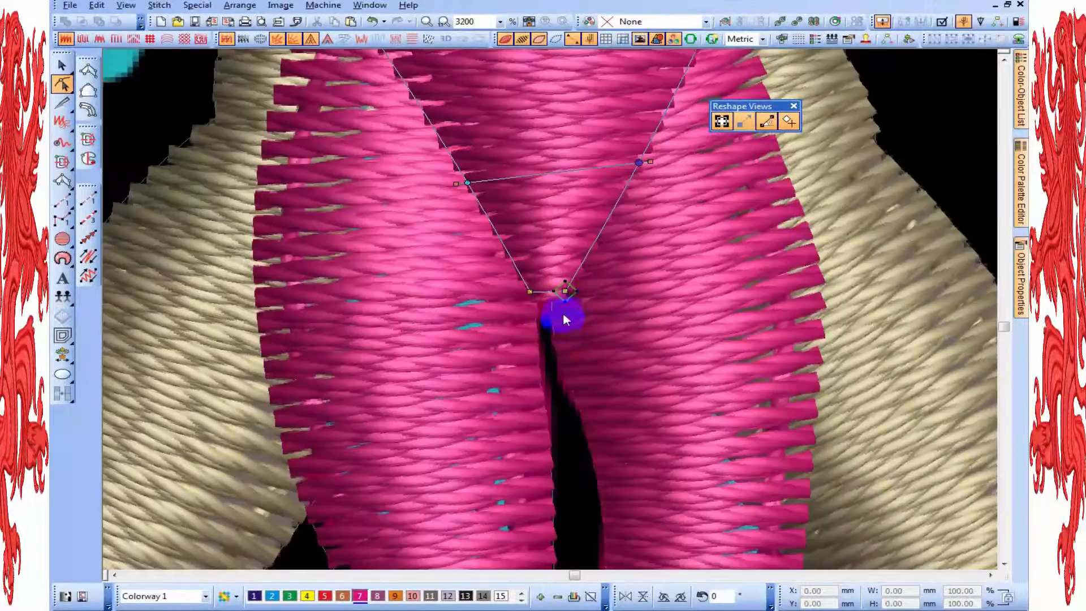
scroll(542, 302, down, 1)
scroll(545, 287, down, 1)
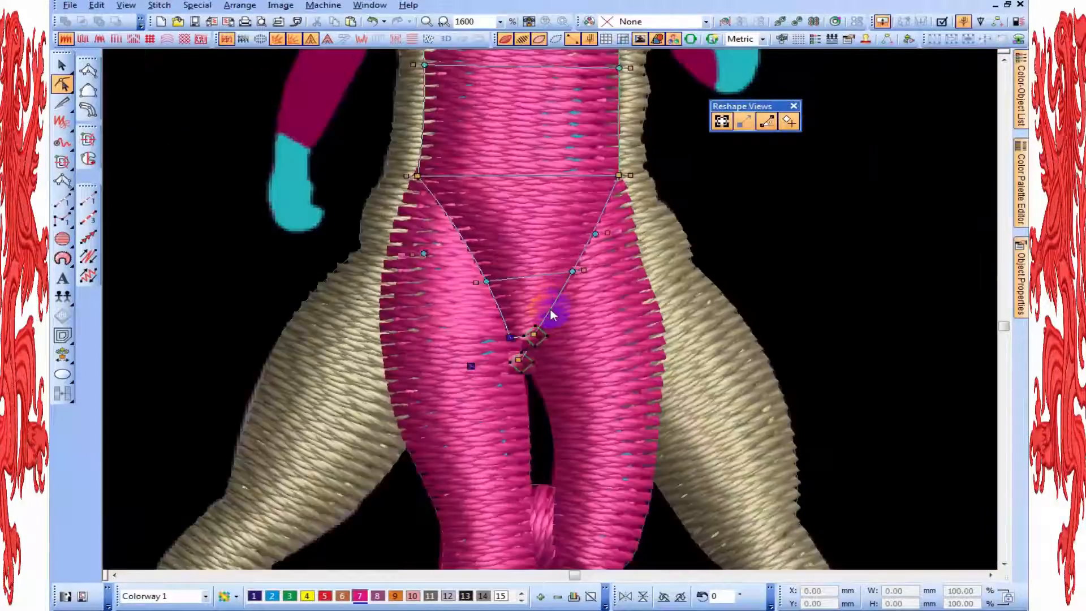
scroll(553, 310, up, 2)
drag(610, 275, 593, 275)
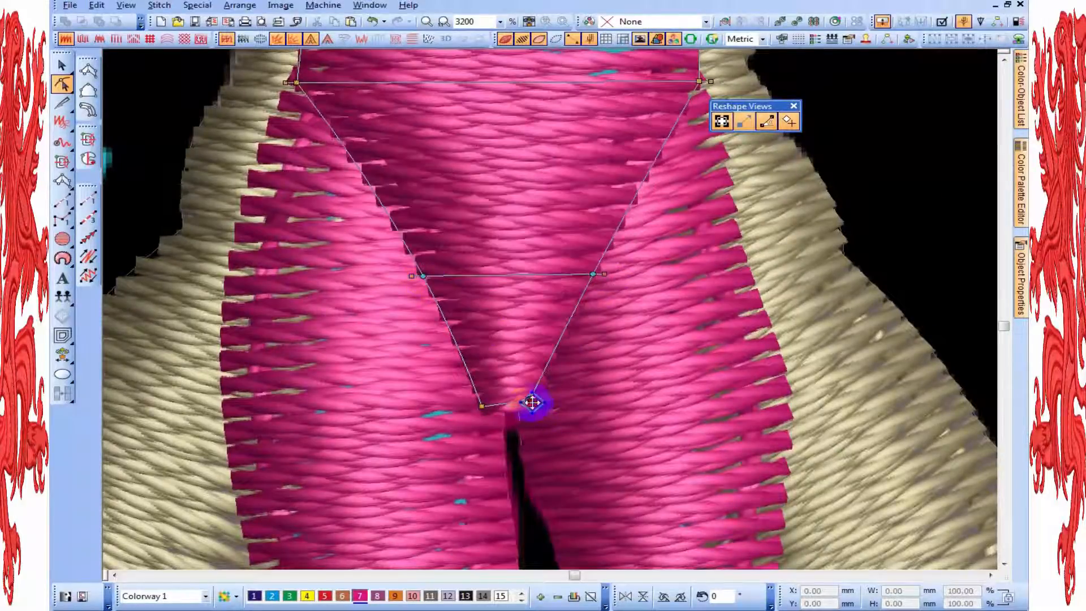
scroll(532, 260, down, 2)
scroll(608, 286, up, 1)
Step: Move the torso column's waist and rib edge points on the bent-arm side to follow the artwork
key(s)
drag(609, 274, 611, 275)
scroll(553, 301, down, 1)
scroll(568, 192, up, 1)
click(569, 422)
drag(571, 352, 574, 351)
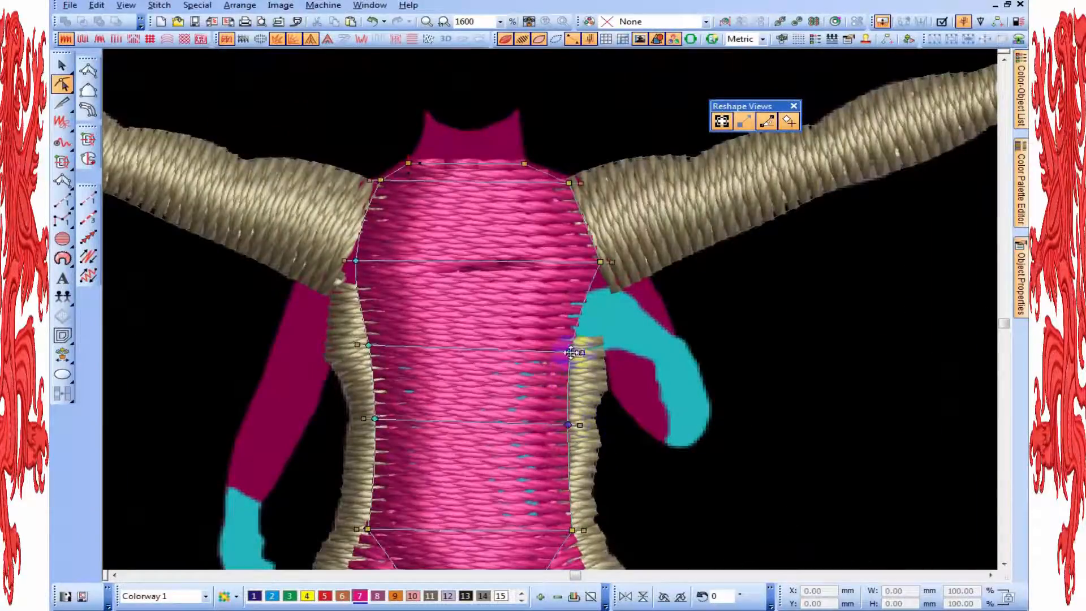
key(s)
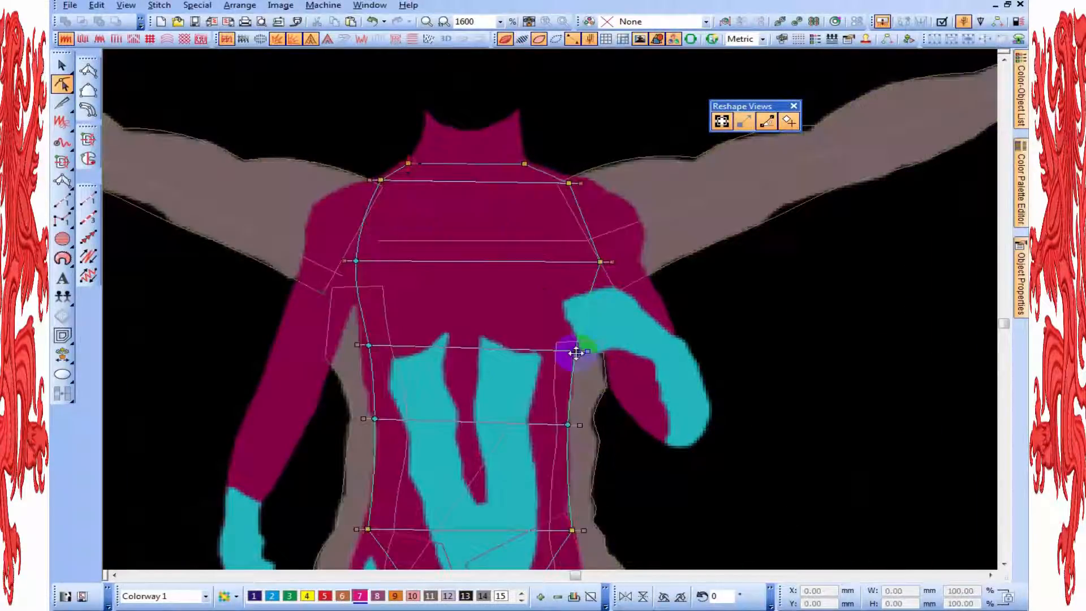
Step: Widen the torso column at the ribs and chest on the hanging-arm side and curve its chest edge on the bent-arm side
click(371, 347)
key(s)
drag(356, 261, 348, 260)
key(s)
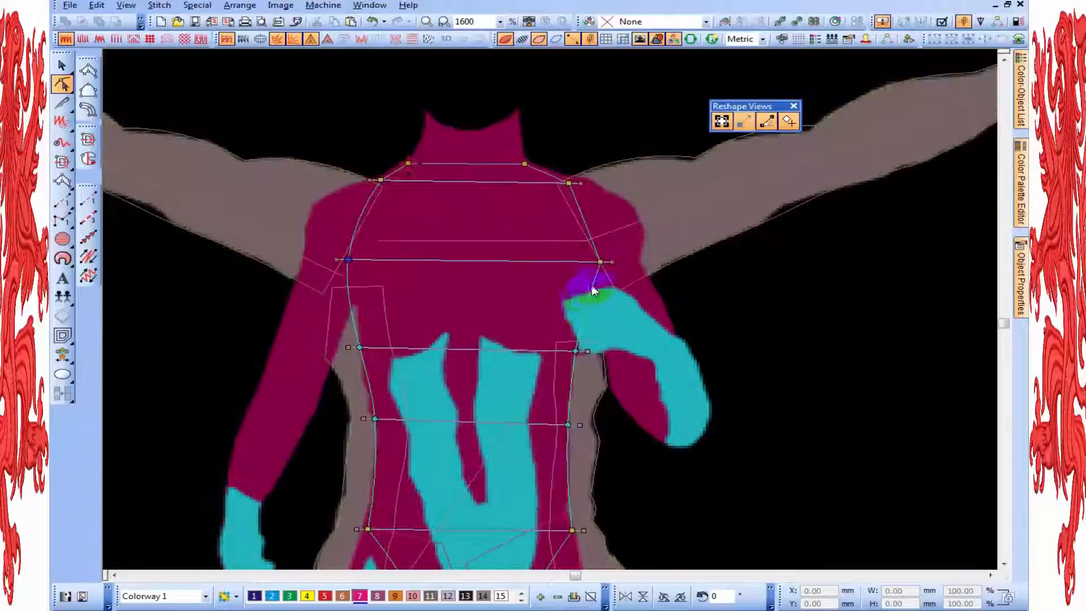
key(s)
key(space)
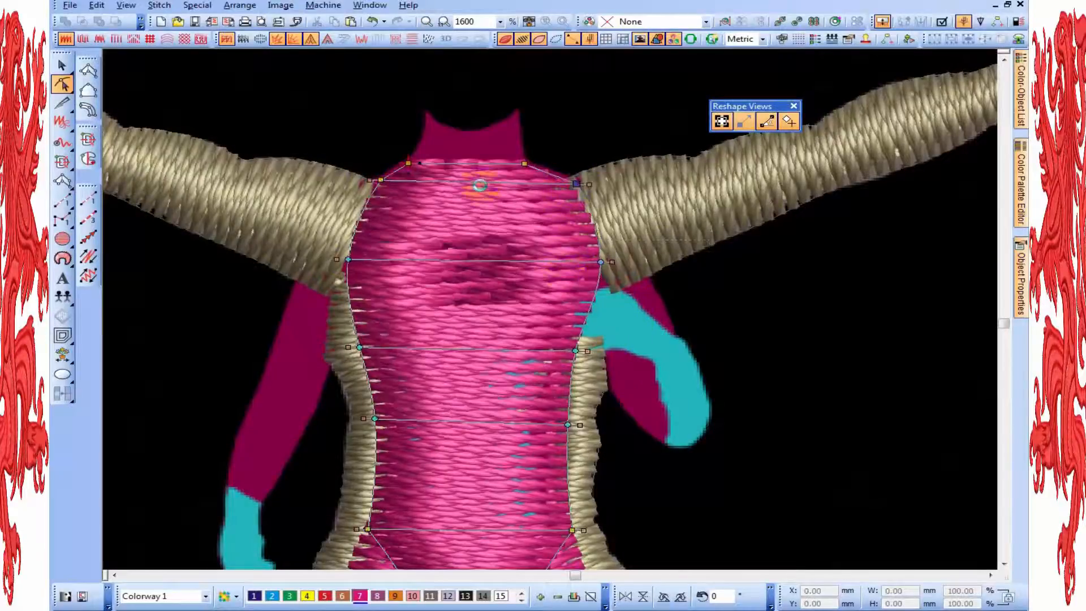
Step: Move the torso column's shoulder point on the hanging-arm side slightly outward
drag(381, 180, 374, 180)
key(s)
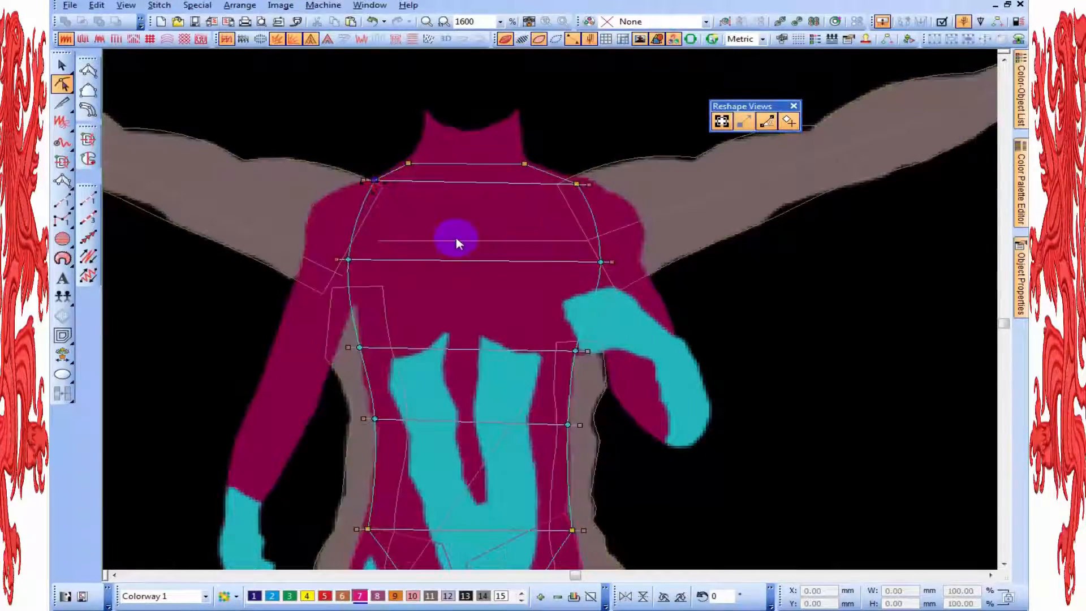
key(s)
key(s)
key(s)
Step: Turn off AutoSplit for the torso column's satin fill and deselect the column
scroll(465, 288, down, 1)
click(1020, 303)
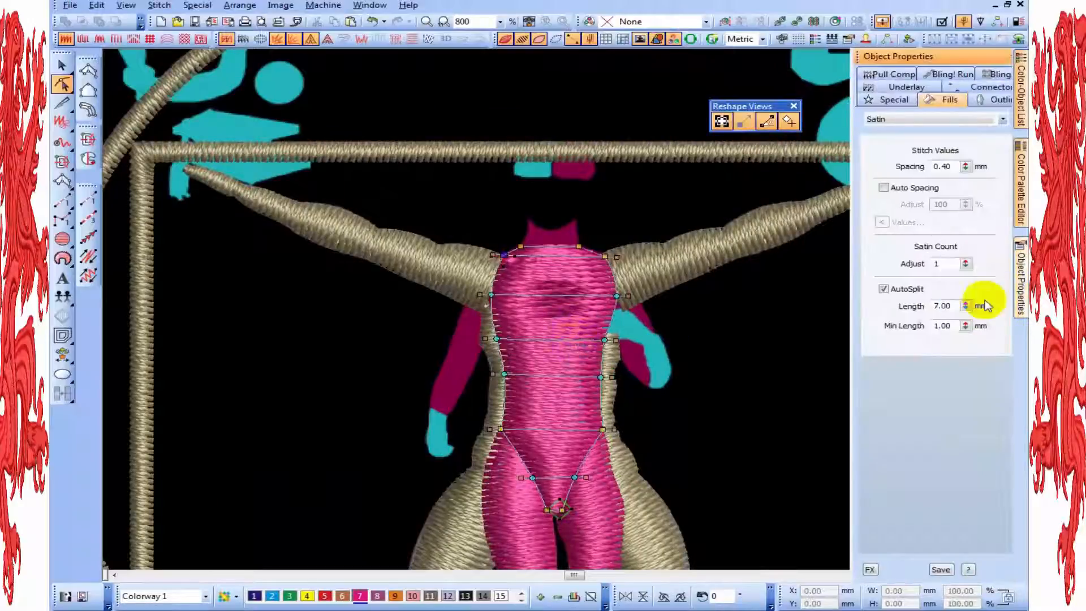
click(862, 289)
scroll(621, 288, down, 1)
key(Escape)
scroll(551, 317, down, 1)
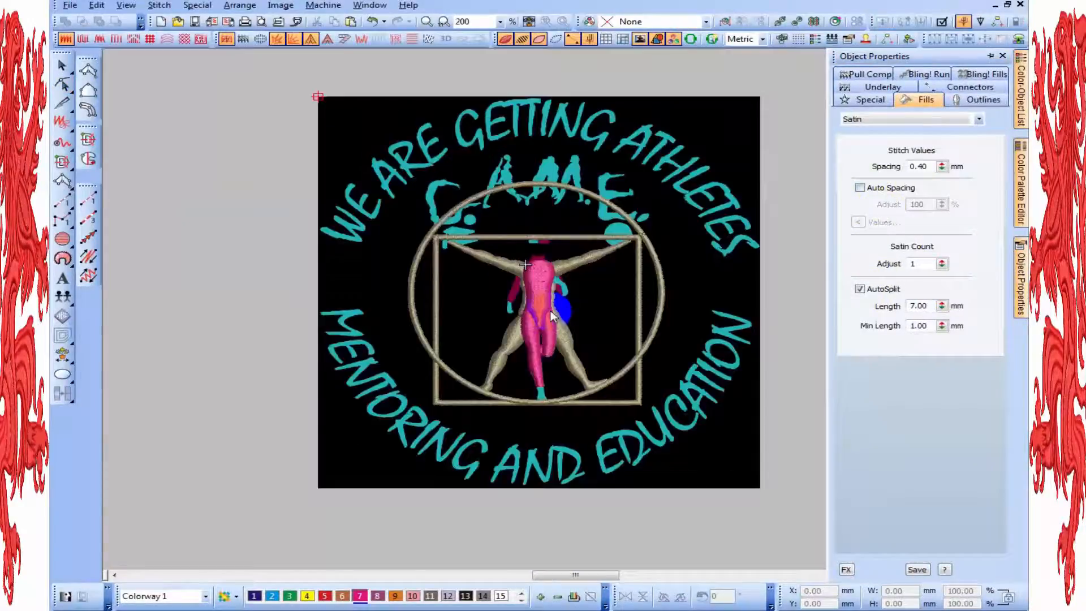
Step: Digitize a Run line from the shoulder down the middle of the hanging arm to just above the wrist
scroll(552, 316, up, 3)
key(s)
key(s)
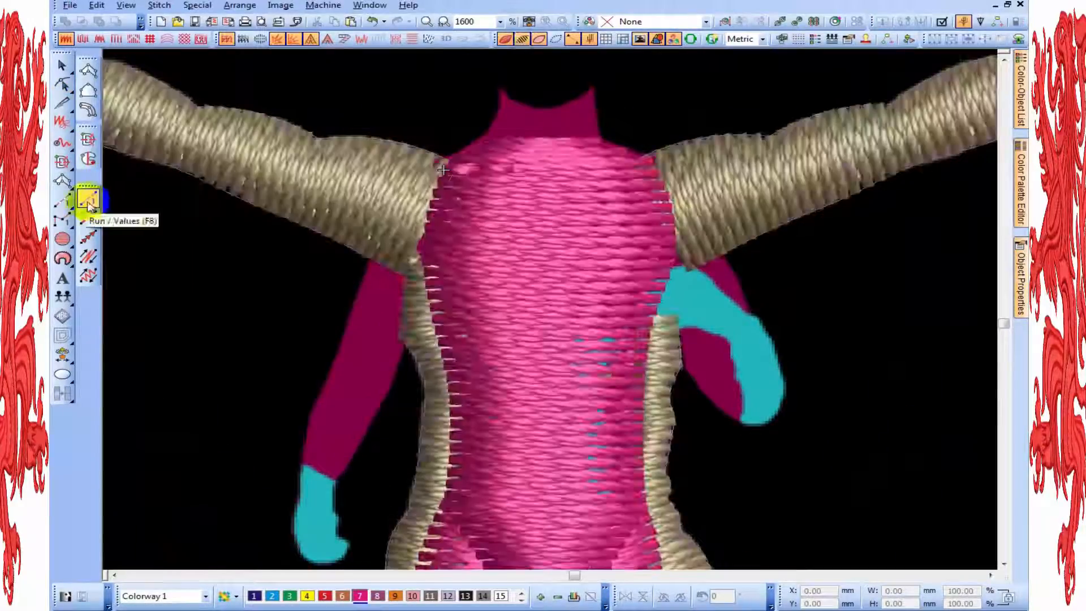
click(89, 199)
key(s)
click(439, 173)
key(s)
right_click(368, 337)
right_click(325, 464)
key(Return)
Step: Start an Input A column at the hanging arm's wrist, placing point pairs up the forearm
scroll(346, 466, up, 2)
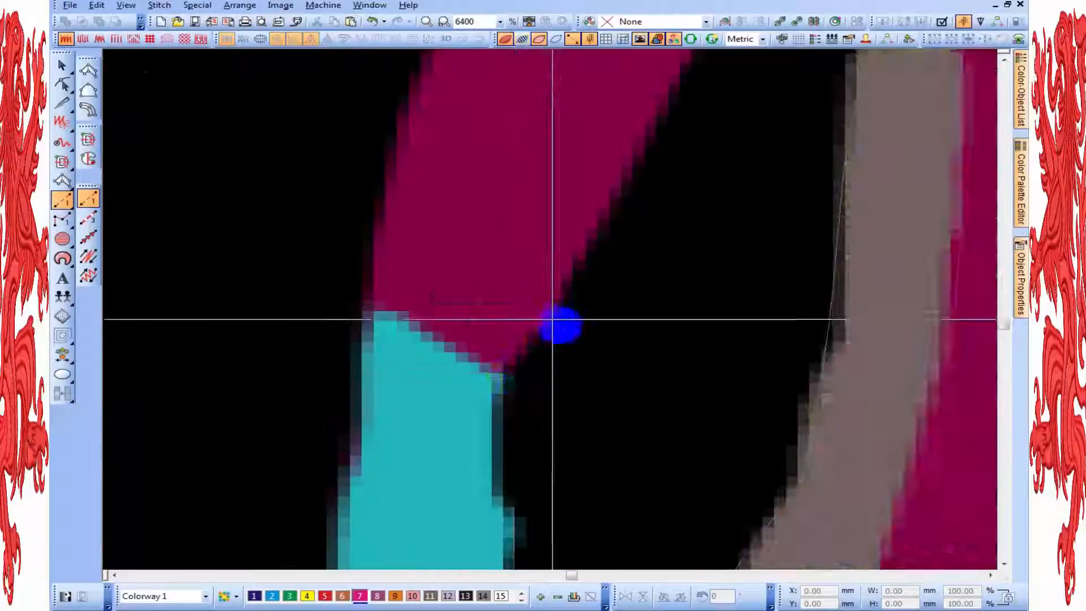
key(space)
click(503, 375)
click(376, 313)
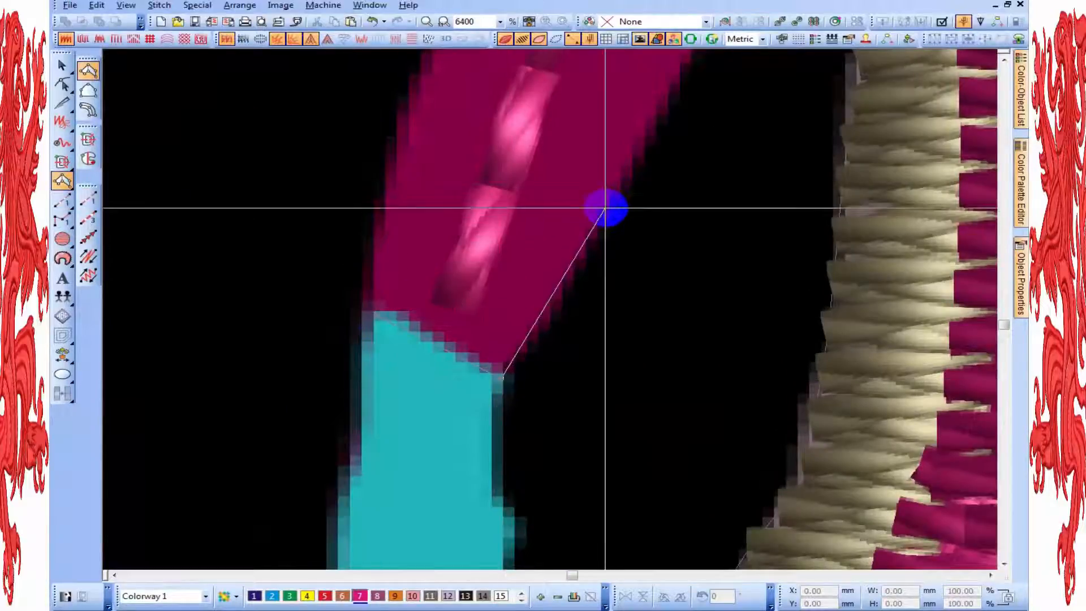
click(604, 209)
click(401, 146)
scroll(551, 93, down, 1)
scroll(589, 274, up, 1)
click(611, 343)
right_click(393, 260)
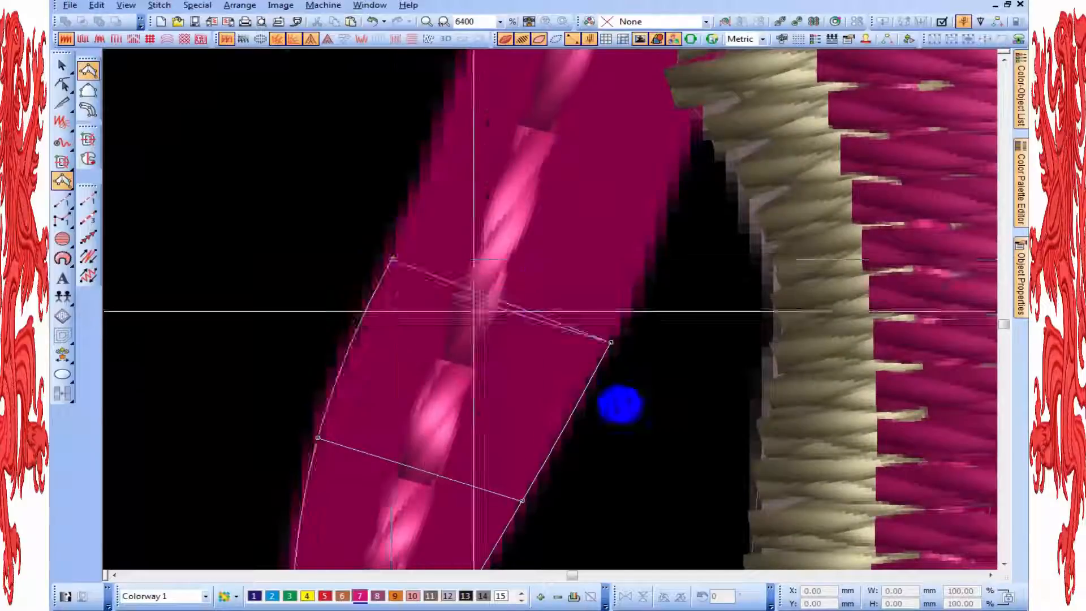
Step: Continue the hanging-arm column with curved point pairs along the upper arm to the armpit
scroll(621, 396, down, 1)
key(s)
right_click(503, 333)
right_click(385, 306)
right_click(538, 249)
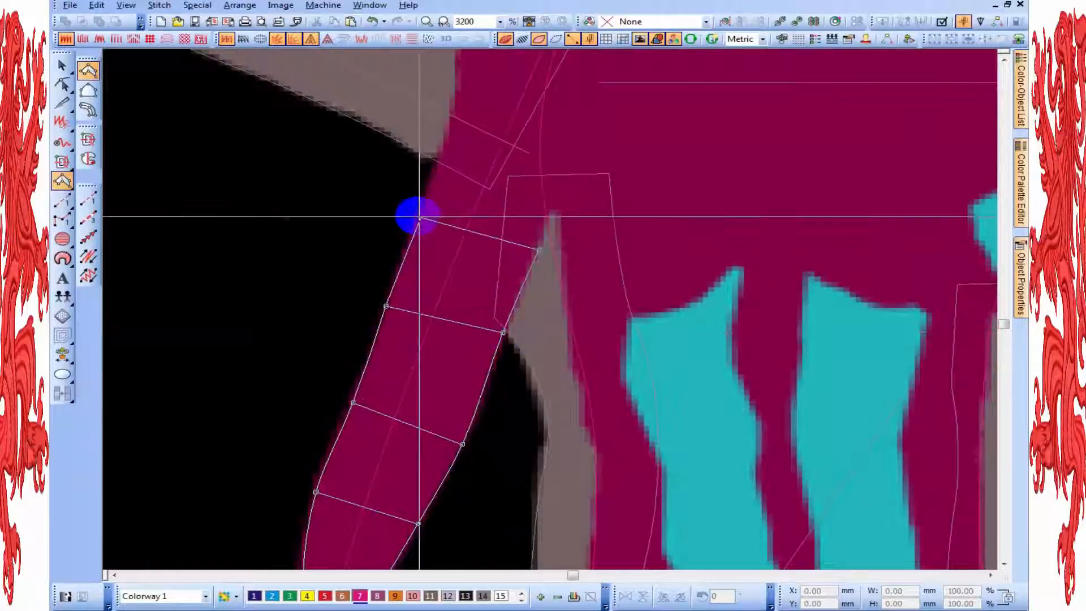
right_click(417, 215)
scroll(554, 192, up, 1)
key(s)
Step: Extend the hanging-arm column around the shoulder, close it near the base of the neck and generate its stitches
key(s)
right_click(568, 290)
right_click(455, 237)
key(s)
right_click(593, 208)
key(s)
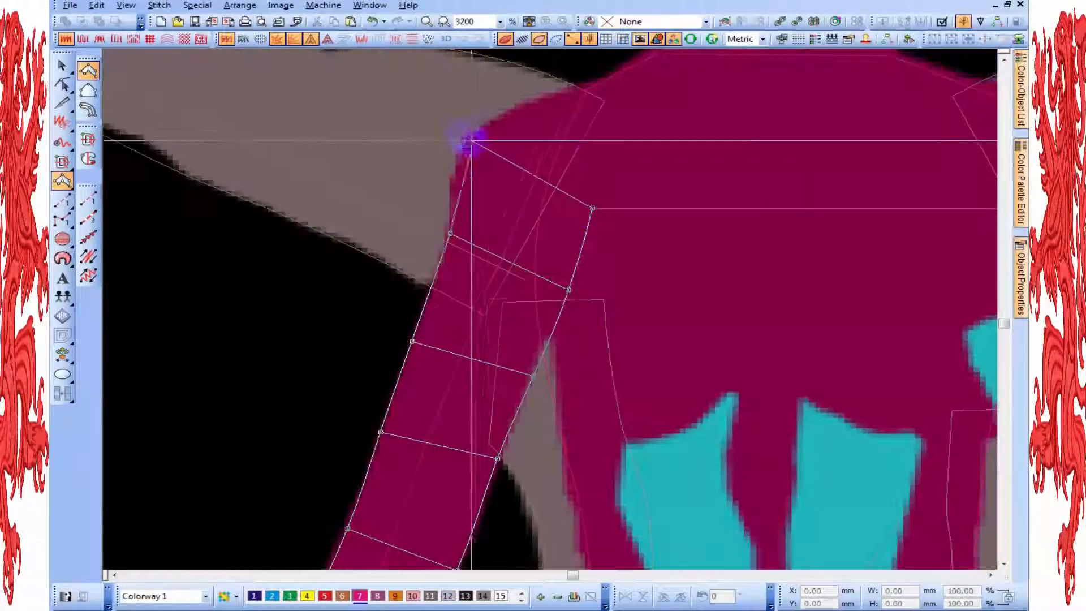
right_click(465, 136)
right_click(642, 138)
key(s)
right_click(598, 90)
key(Return)
scroll(620, 164, down, 2)
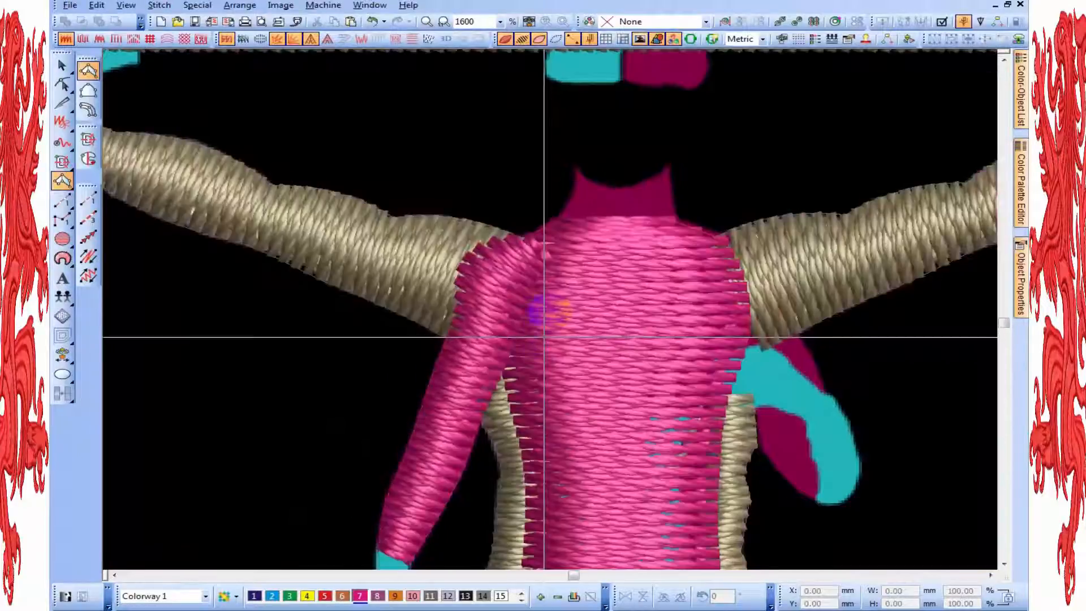
Step: Open the hanging-arm column for reshaping and move its inner end corner at the shoulder further over the chest
scroll(547, 315, up, 2)
click(62, 84)
key(s)
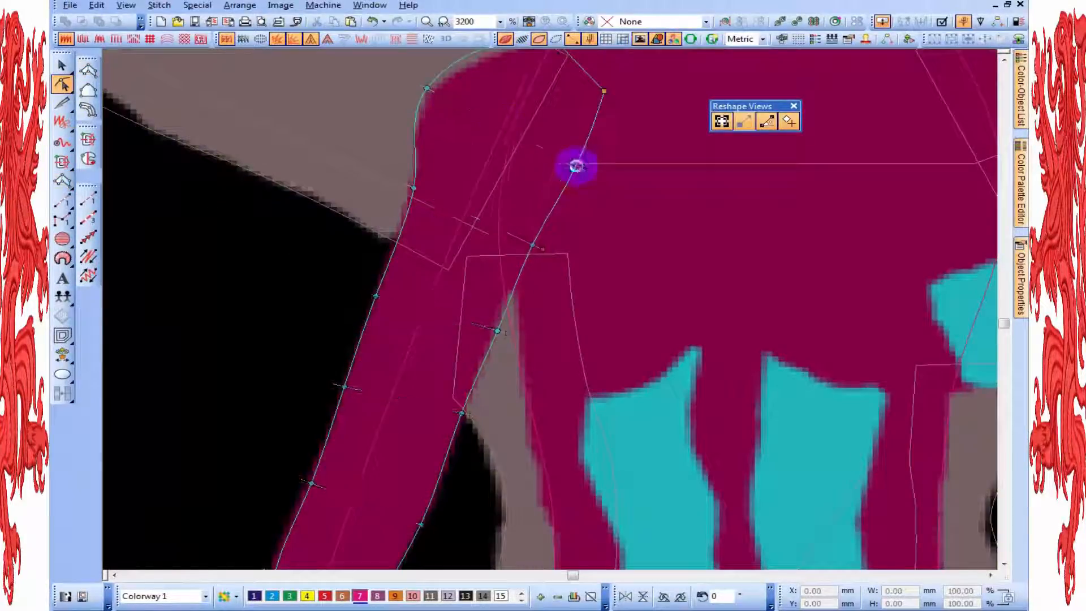
scroll(575, 166, down, 2)
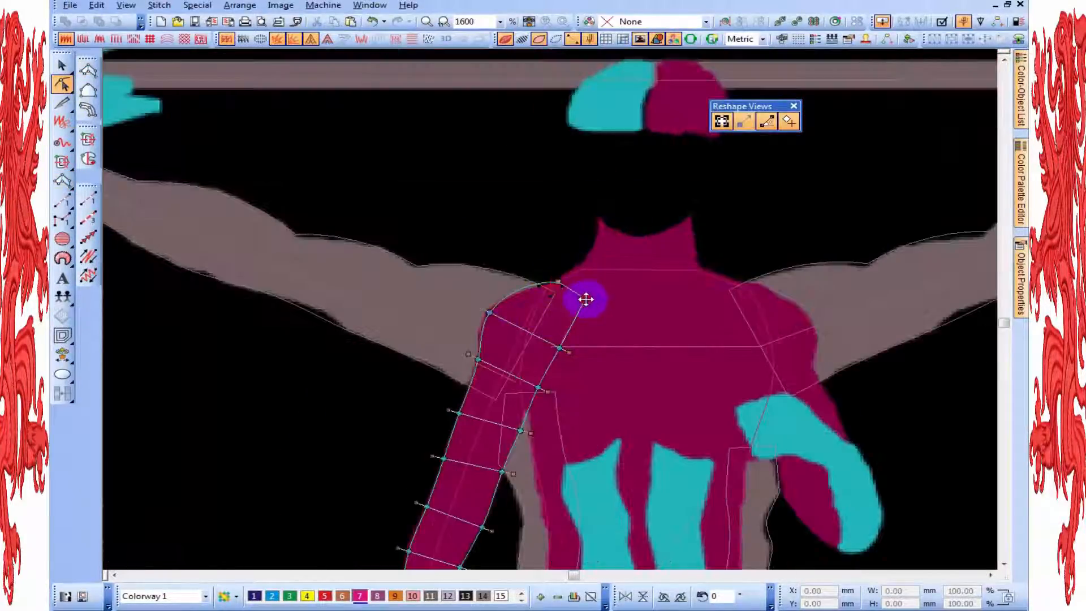
scroll(504, 390, up, 1)
scroll(547, 385, down, 2)
key(s)
Step: Adjust the hanging-arm column's outer edge point just above the wrist to follow the forearm outline
scroll(534, 342, up, 2)
key(s)
key(s)
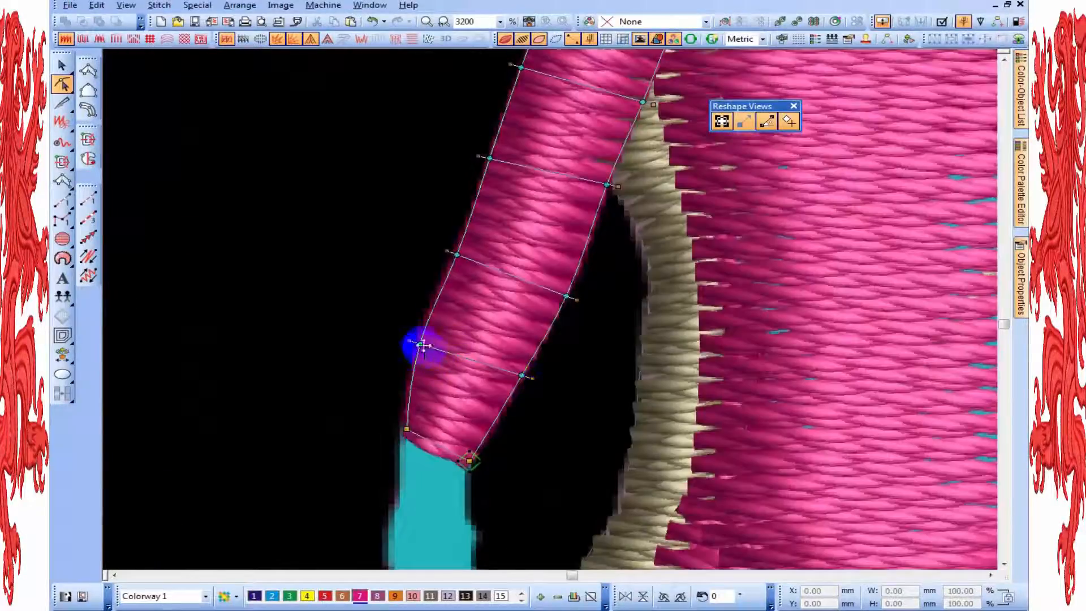
drag(423, 345, 418, 333)
key(s)
scroll(607, 196, down, 1)
scroll(578, 243, up, 1)
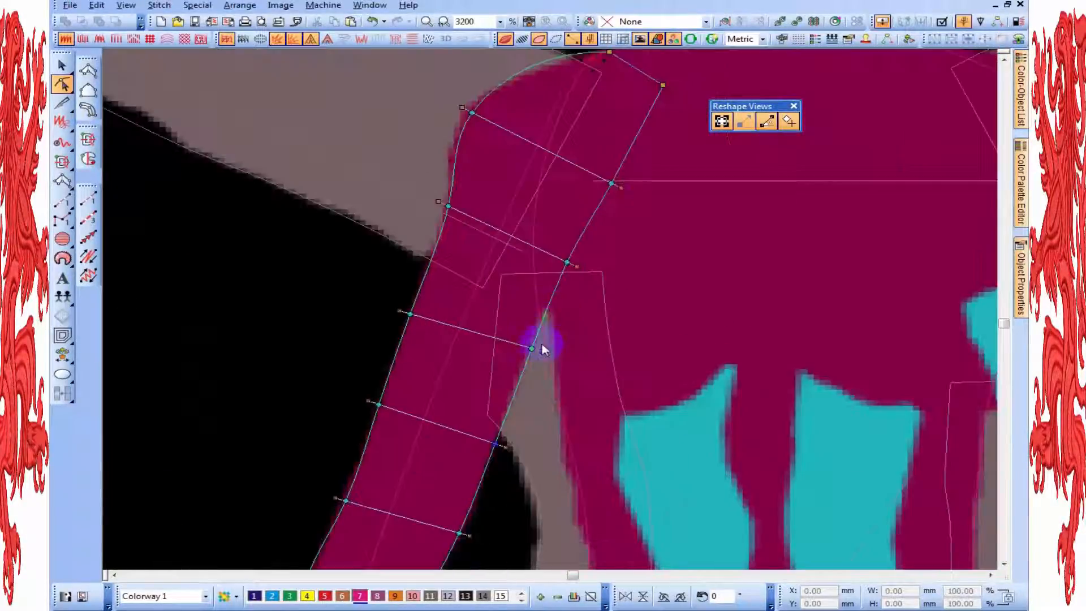
Step: Move the hanging-arm column's inner edge points above the armpit outward over the chest
key(s)
drag(576, 264, 579, 260)
drag(611, 185, 622, 185)
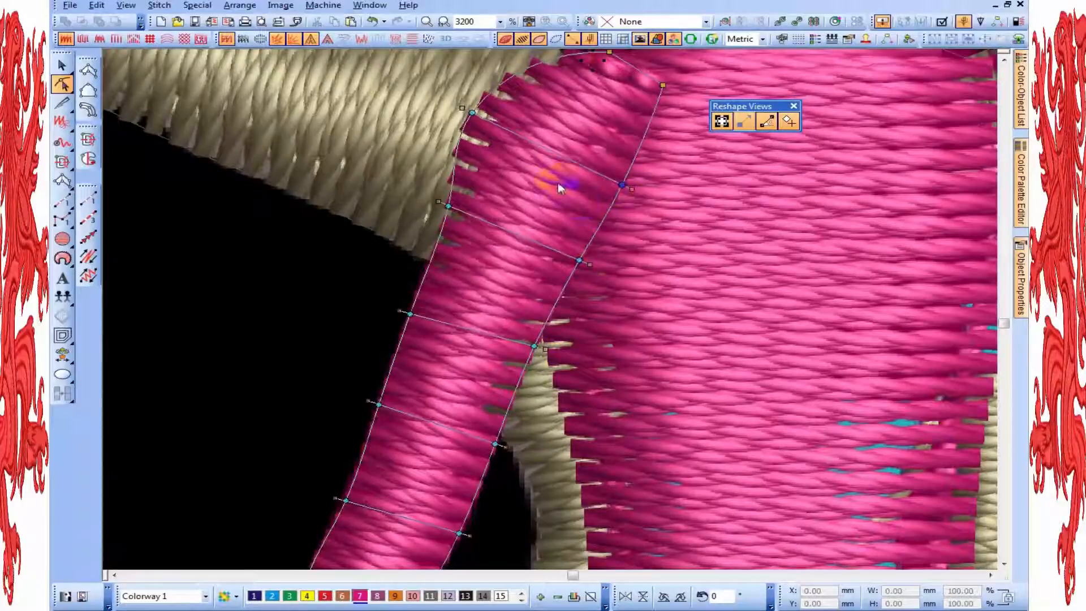
Step: Fit the hanging-arm column's outer edge to the rounded shoulder and finish reshaping it
key(s)
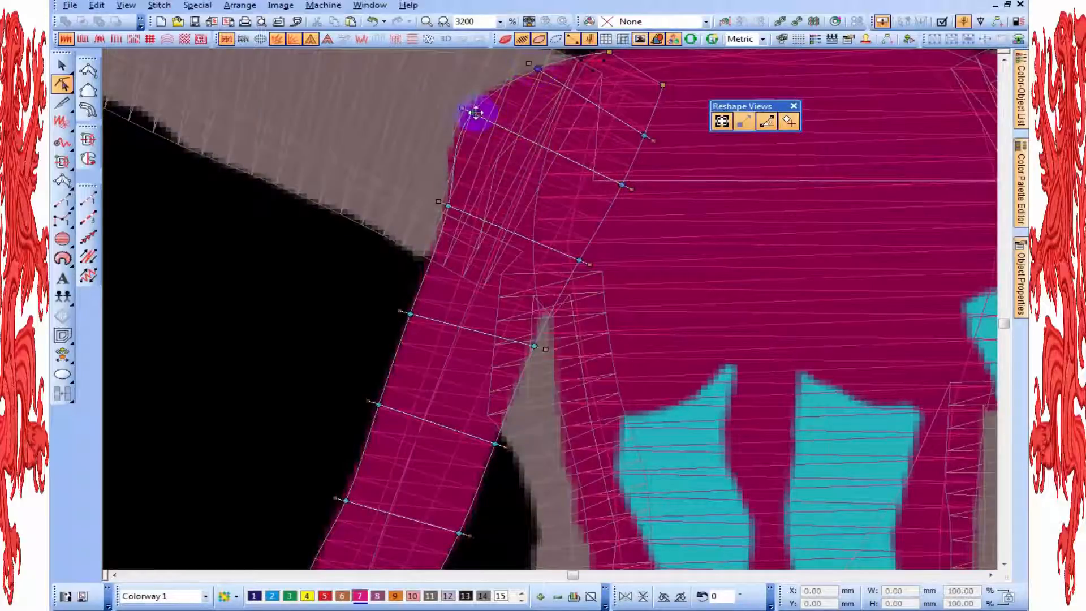
drag(475, 113, 463, 110)
scroll(589, 314, down, 2)
key(t)
key(s)
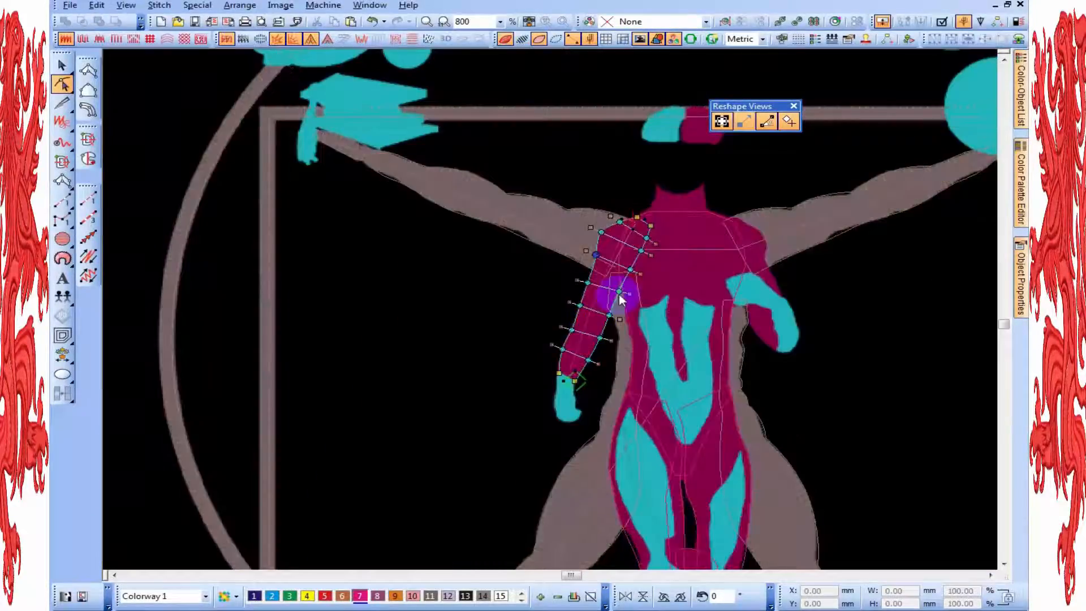
key(s)
key(Escape)
Step: Digitize a Run line across the base of the neck toward the bent-arm shoulder
scroll(600, 298, down, 1)
scroll(541, 309, up, 2)
key(s)
key(s)
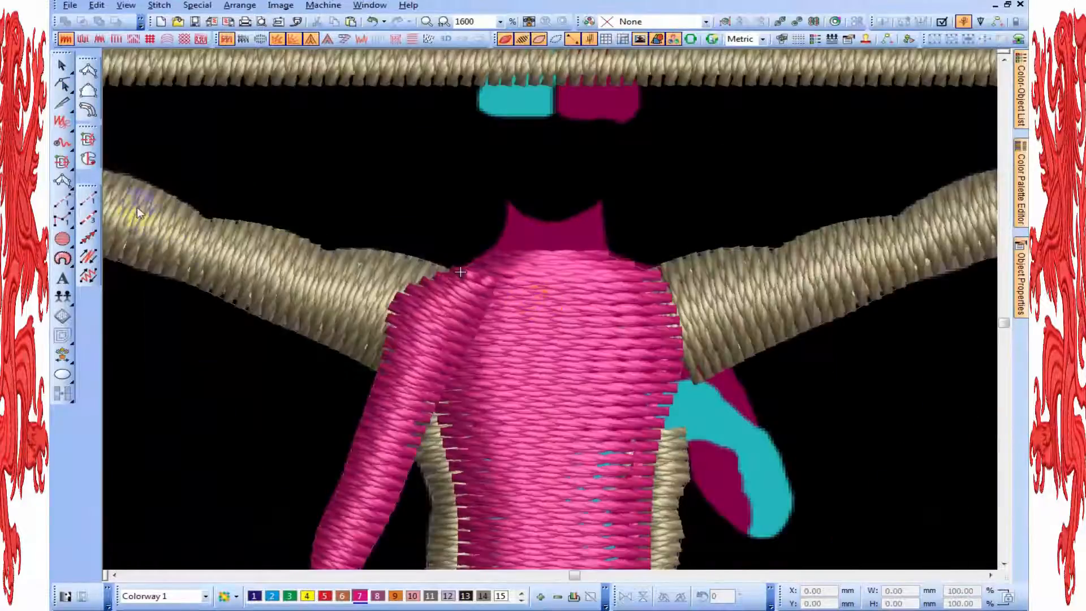
scroll(636, 327, down, 1)
scroll(550, 311, up, 2)
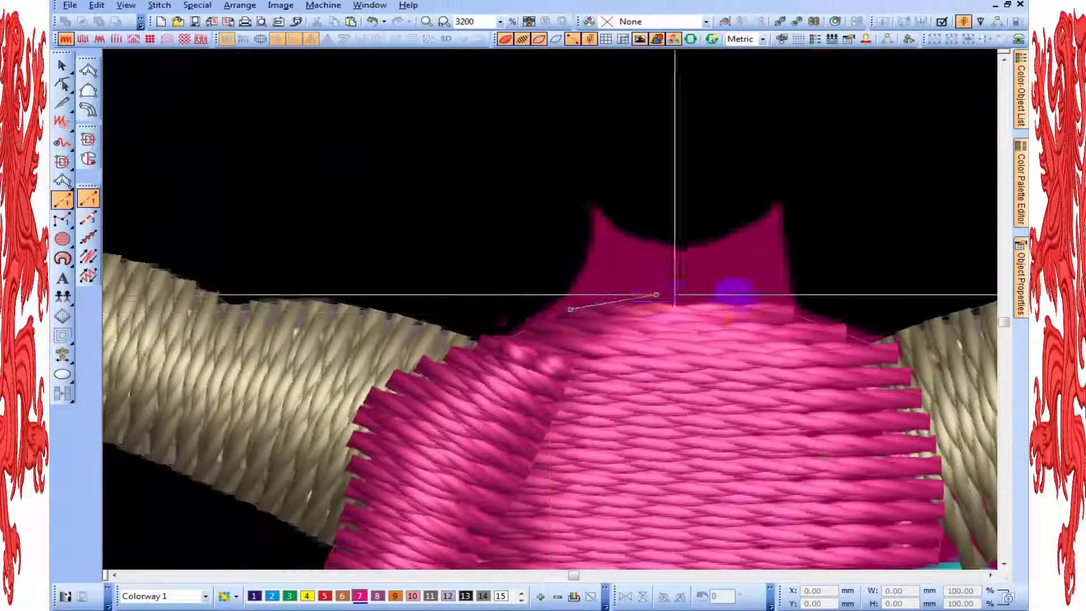
key(Return)
Step: Start an Input A column at the bent arm's elbow, placing the first points across its lower tip
scroll(771, 301, down, 2)
key(t)
scroll(582, 362, up, 2)
scroll(550, 308, down, 1)
scroll(556, 319, up, 1)
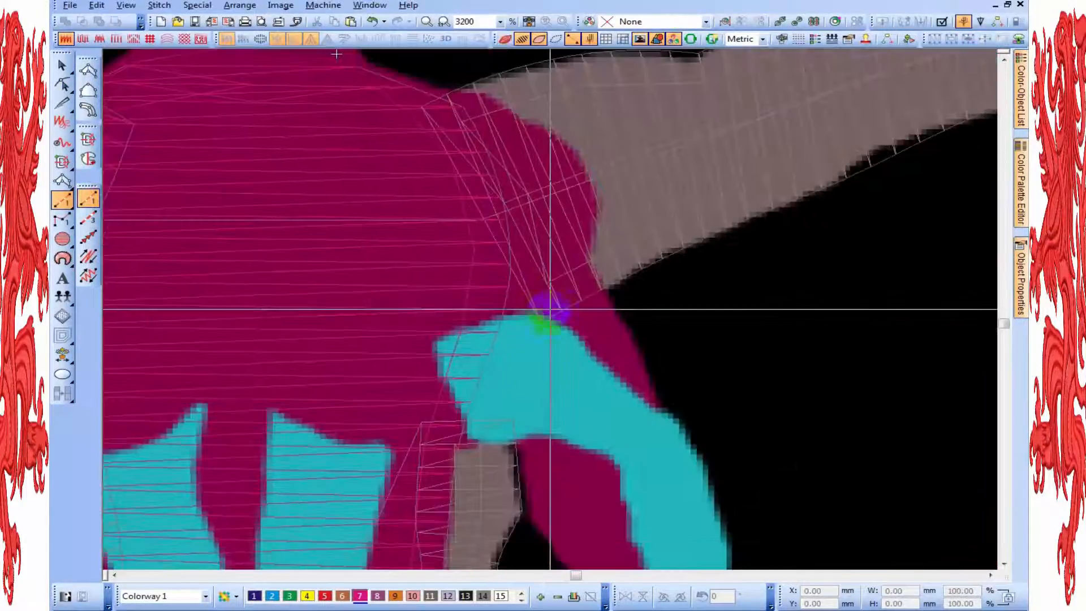
click(88, 72)
scroll(600, 481, down, 1)
scroll(558, 382, up, 1)
click(572, 306)
click(605, 300)
click(510, 252)
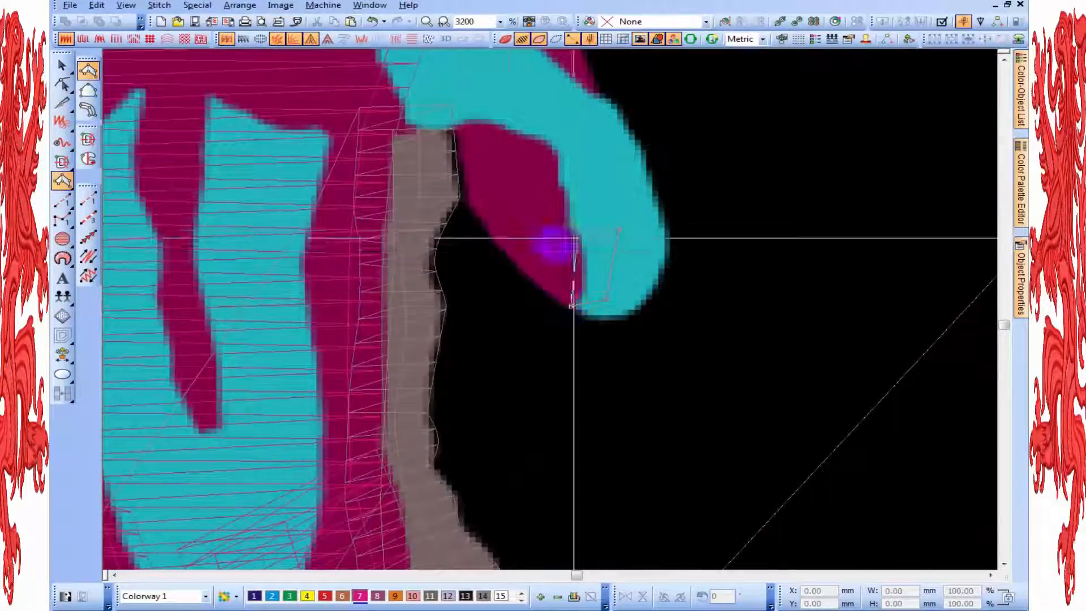
Step: Continue the bent-arm column with curved point pairs up the upper arm, spanning the turquoise forearm area
click(619, 230)
right_click(608, 160)
right_click(467, 189)
scroll(544, 191, up, 1)
right_click(597, 182)
right_click(462, 224)
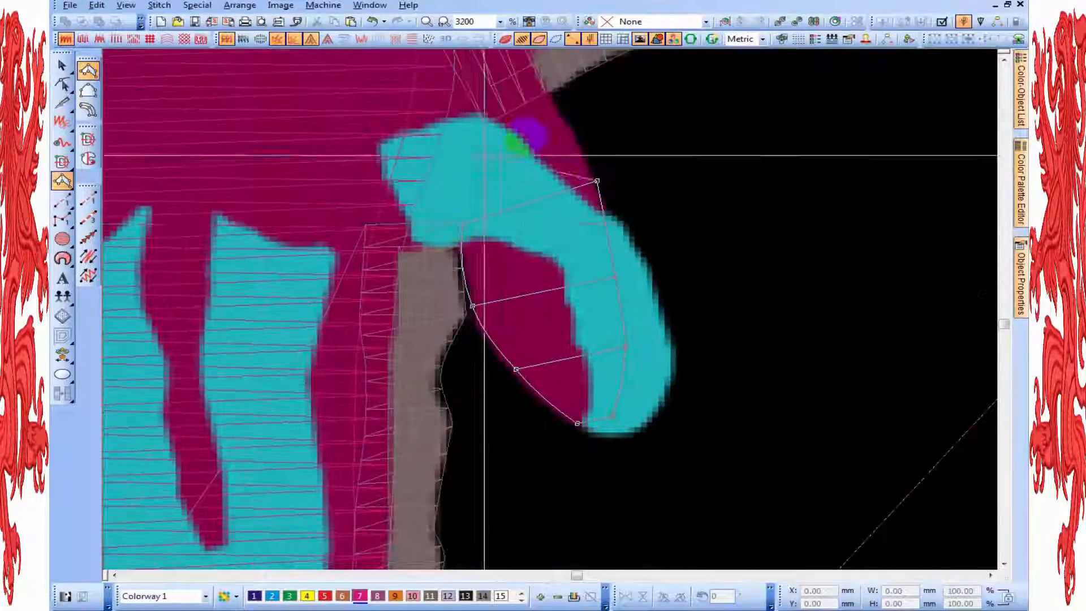
Step: Extend the bent-arm column to the top of the shoulder and generate its stitches
scroll(526, 187, up, 1)
right_click(562, 190)
right_click(439, 202)
scroll(561, 192, up, 1)
right_click(546, 208)
right_click(406, 240)
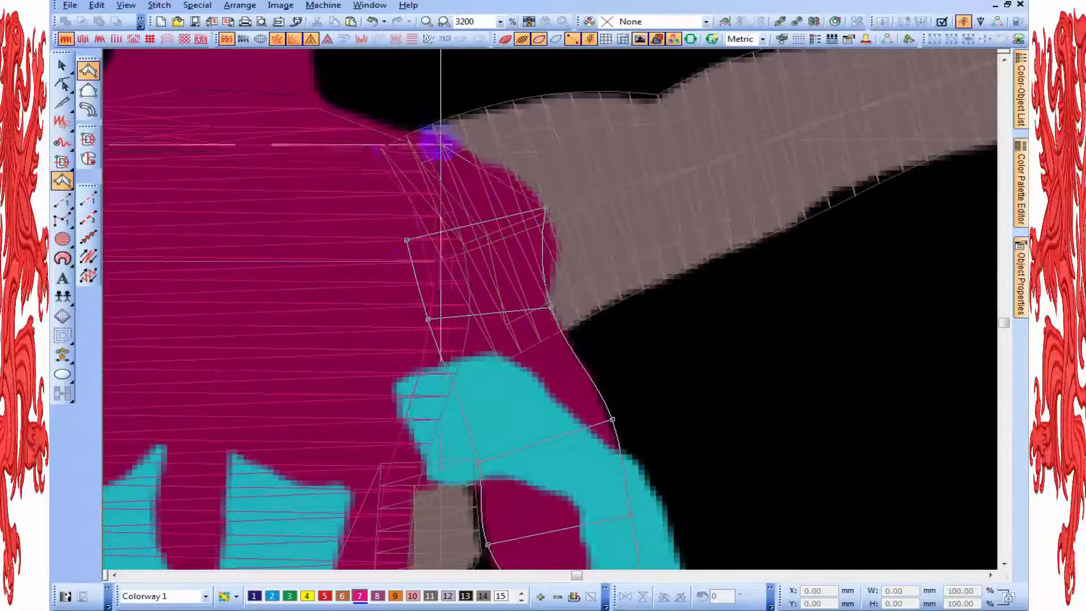
right_click(435, 134)
right_click(373, 146)
key(Return)
Step: Reshape the bent-arm column at the shoulder, adding an extra point pair so its outer edge follows the artwork's curve
key(t)
key(t)
scroll(595, 333, down, 1)
click(63, 85)
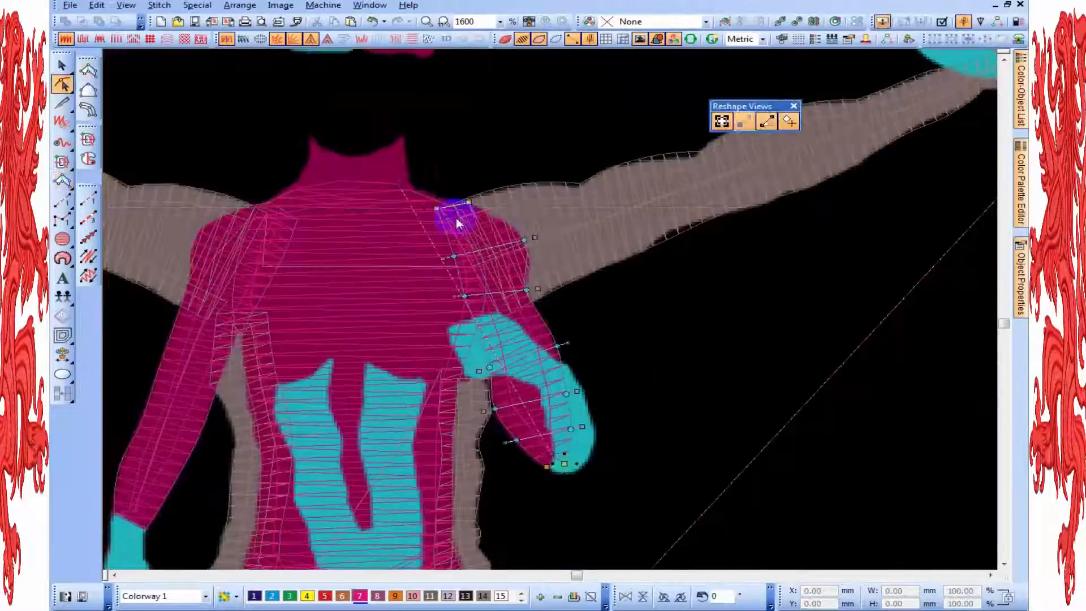
scroll(468, 242, up, 1)
scroll(671, 408, down, 1)
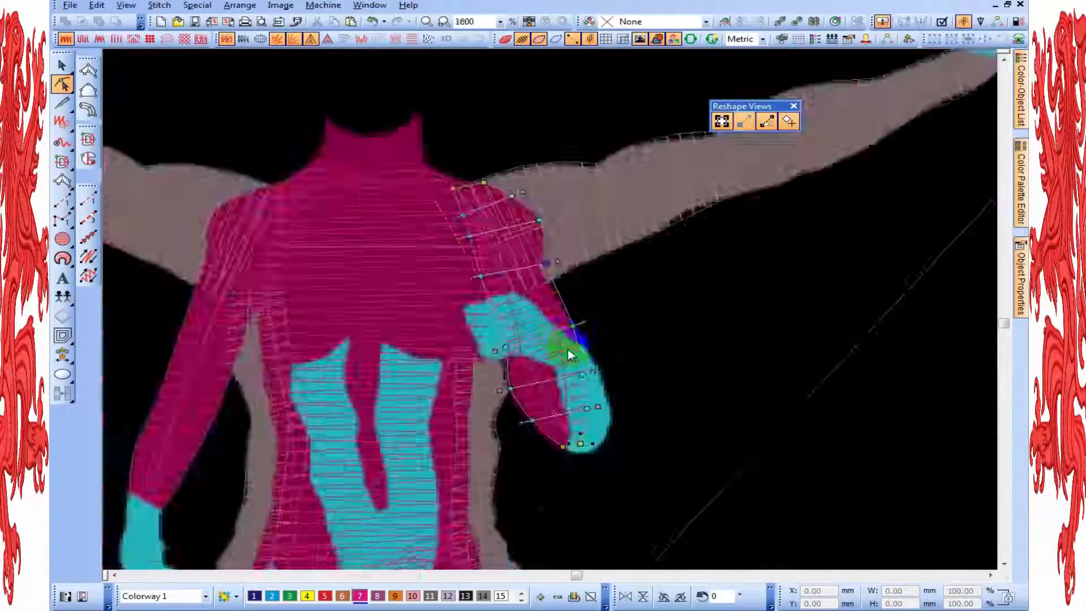
scroll(568, 348, up, 1)
drag(535, 500, 542, 499)
scroll(595, 335, down, 1)
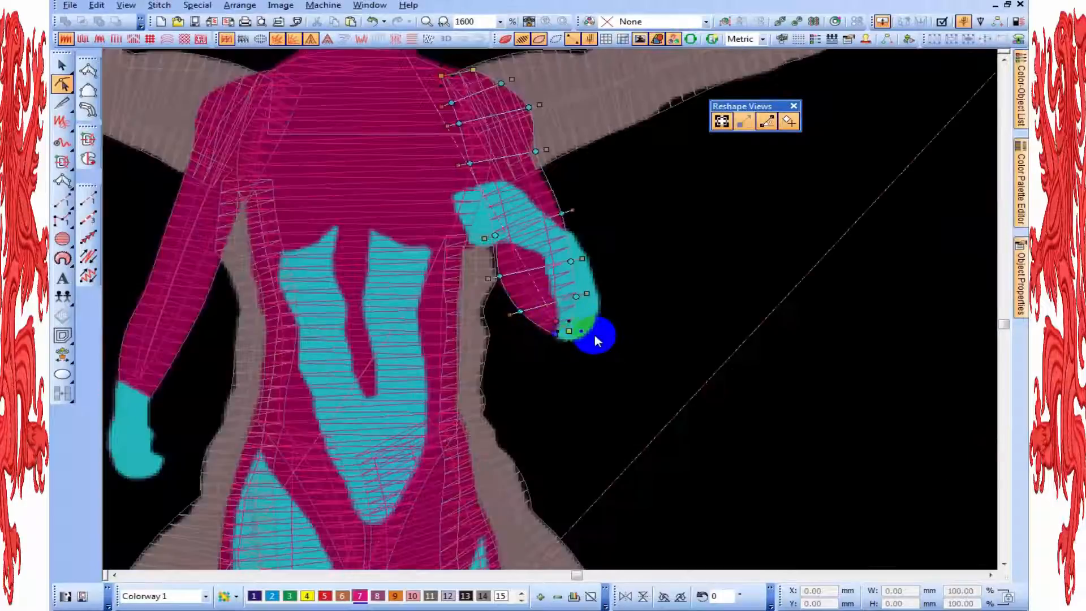
Step: Adjust the bent-arm column's shoulder, inner-edge and elbow-tip points to fit the artwork, and close reshaping
scroll(595, 335, up, 1)
scroll(722, 408, up, 1)
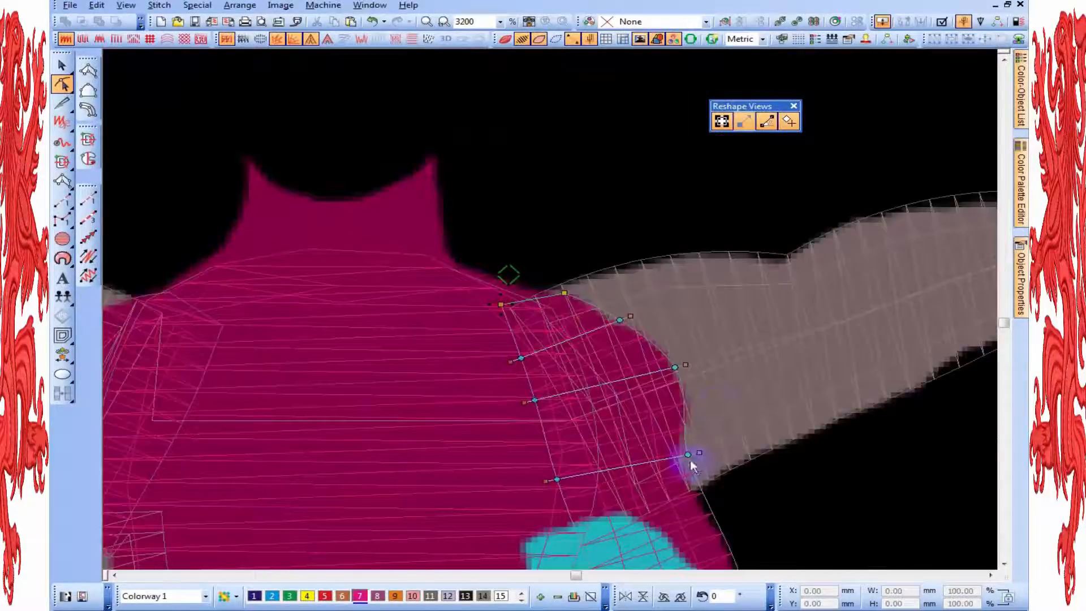
scroll(692, 468, down, 1)
scroll(568, 377, up, 1)
drag(571, 289, 562, 274)
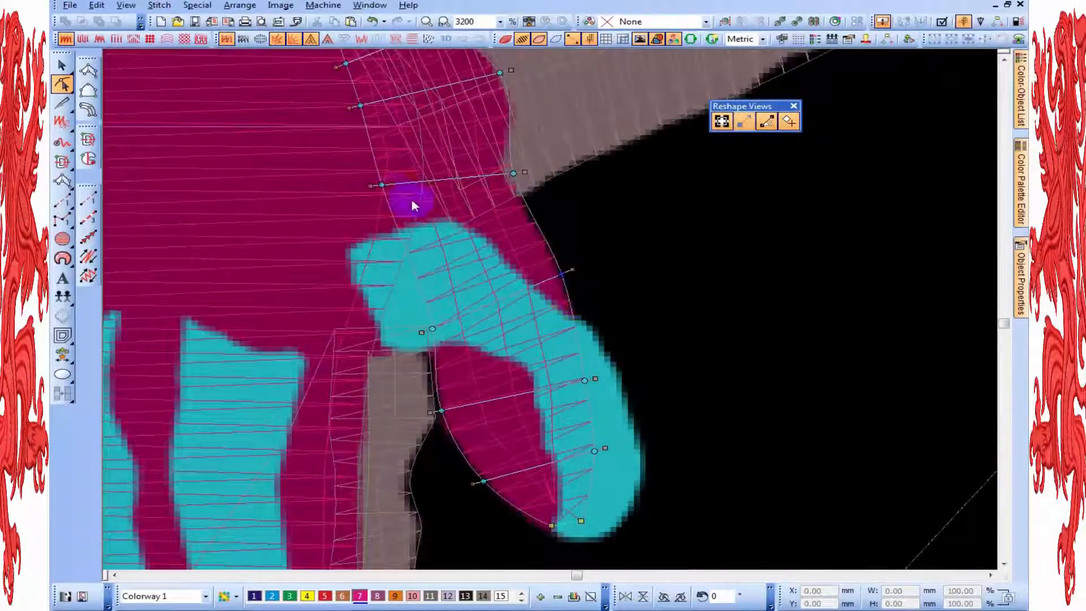
click(385, 210)
drag(441, 409, 444, 416)
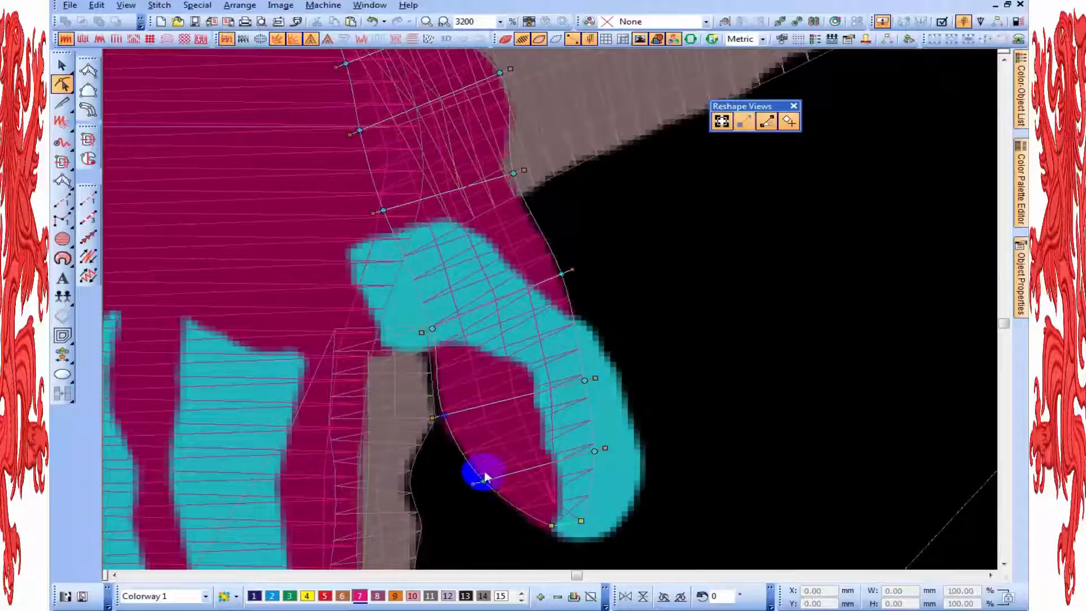
drag(581, 521, 590, 518)
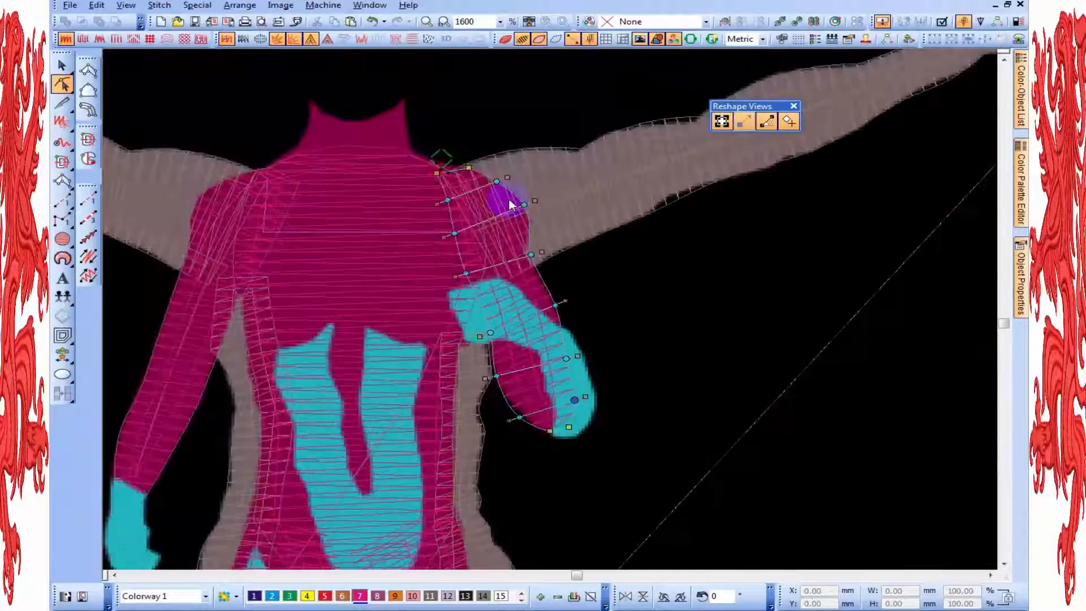
key(Escape)
scroll(447, 266, down, 1)
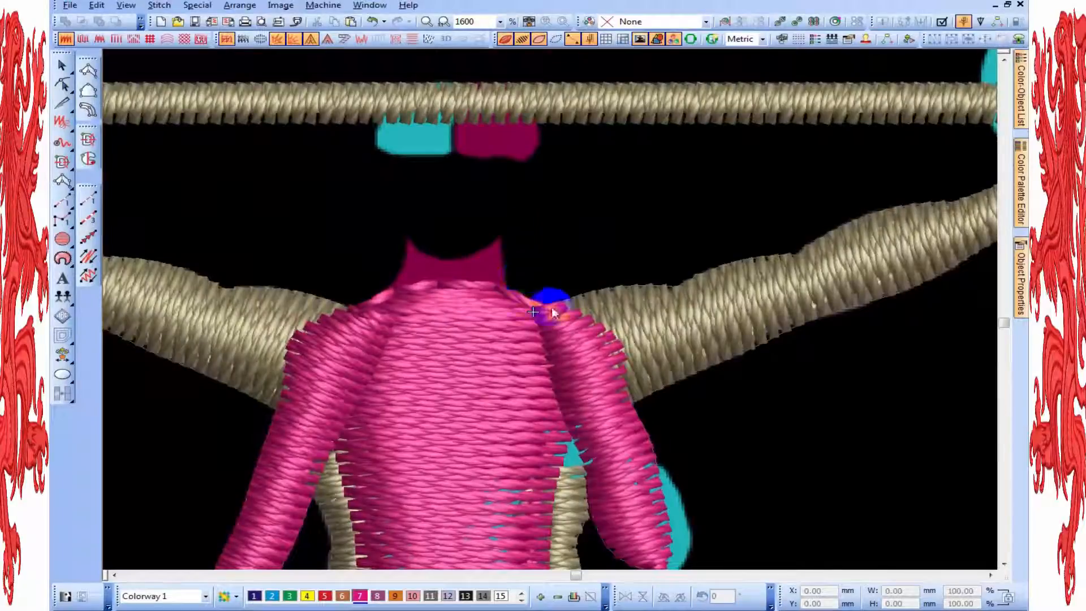
Step: Start a fill outline for the neck, tracing one side and the curved top edge between its two pointed tips
scroll(552, 309, up, 1)
key(t)
click(89, 159)
click(534, 324)
right_click(533, 261)
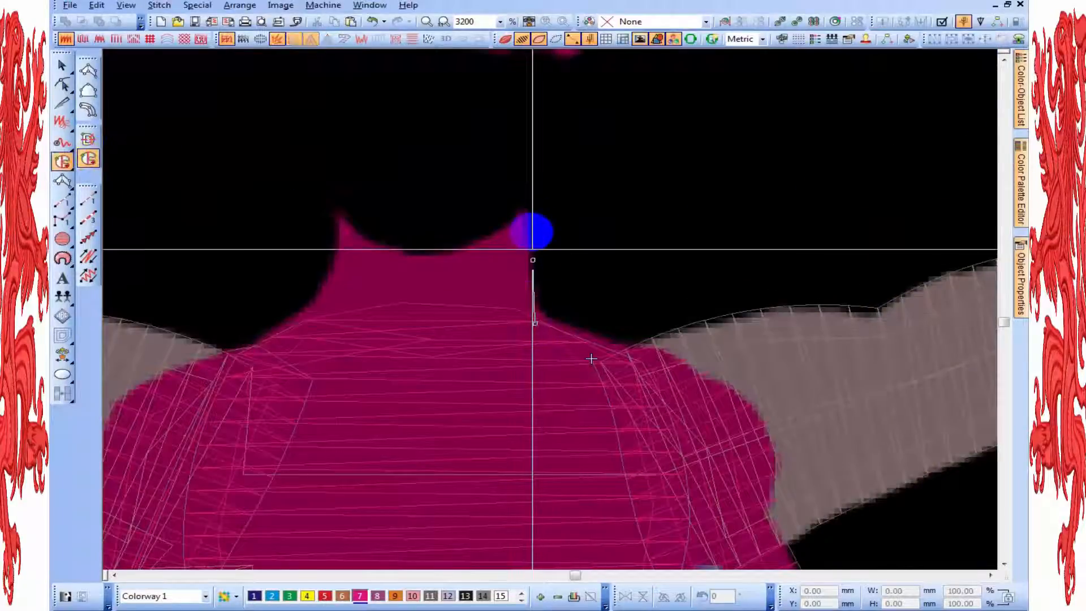
click(531, 217)
click(511, 217)
right_click(435, 253)
click(351, 221)
click(335, 221)
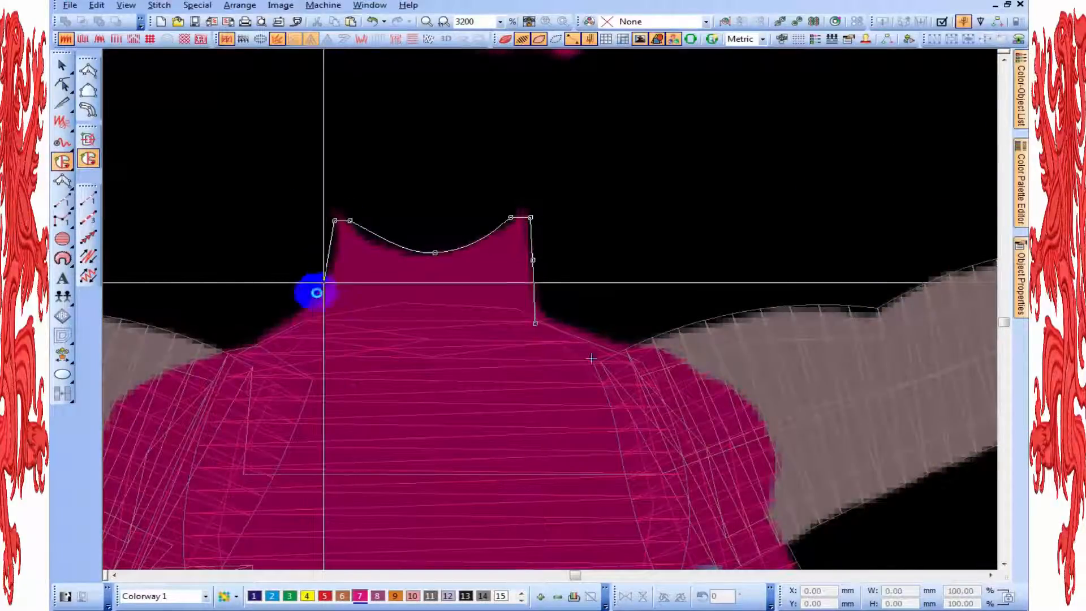
Step: Finish the neck outline down its other side with a curve point and generate the fill stitches
right_click(321, 286)
click(287, 329)
key(Return)
key(Return)
key(Return)
key(t)
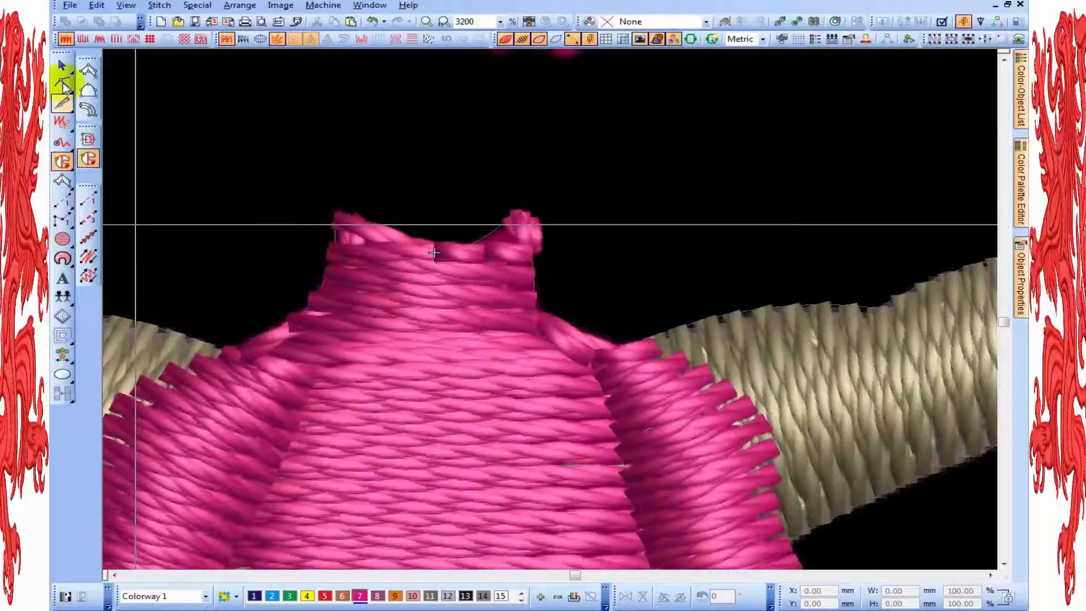
Step: Reshape the neck fill, extending both base corners toward the shoulders and adding curve points along its sides and top
click(63, 84)
click(534, 281)
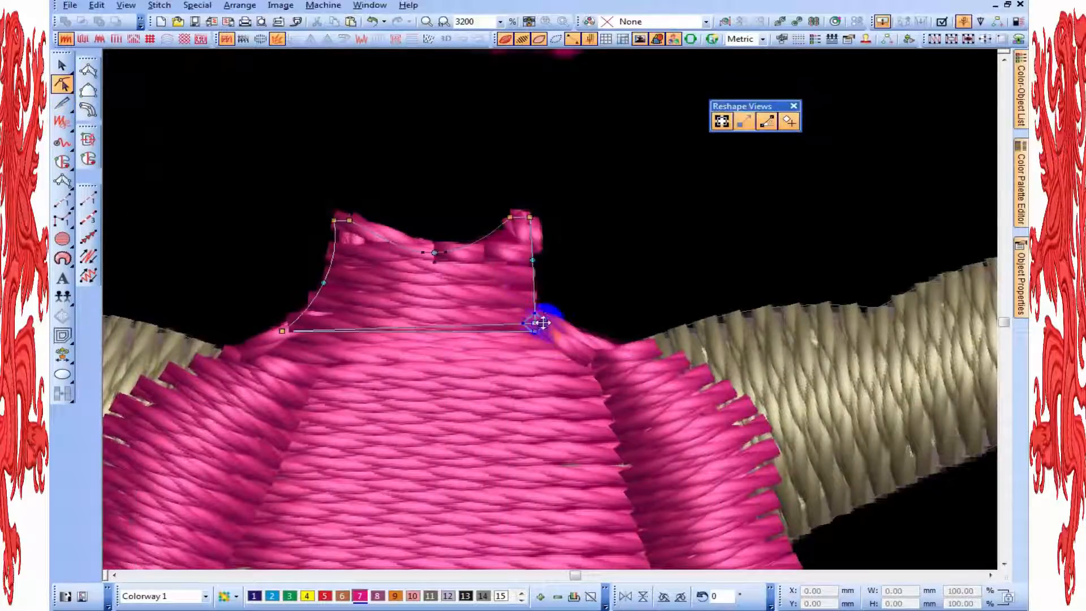
right_click(547, 304)
drag(547, 303, 561, 304)
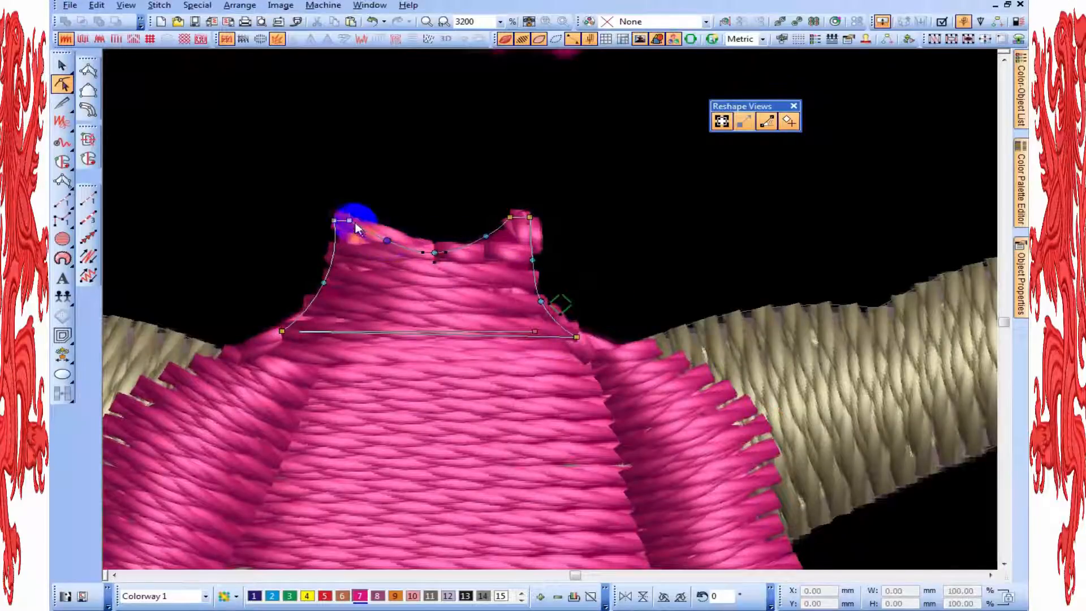
drag(282, 331, 259, 338)
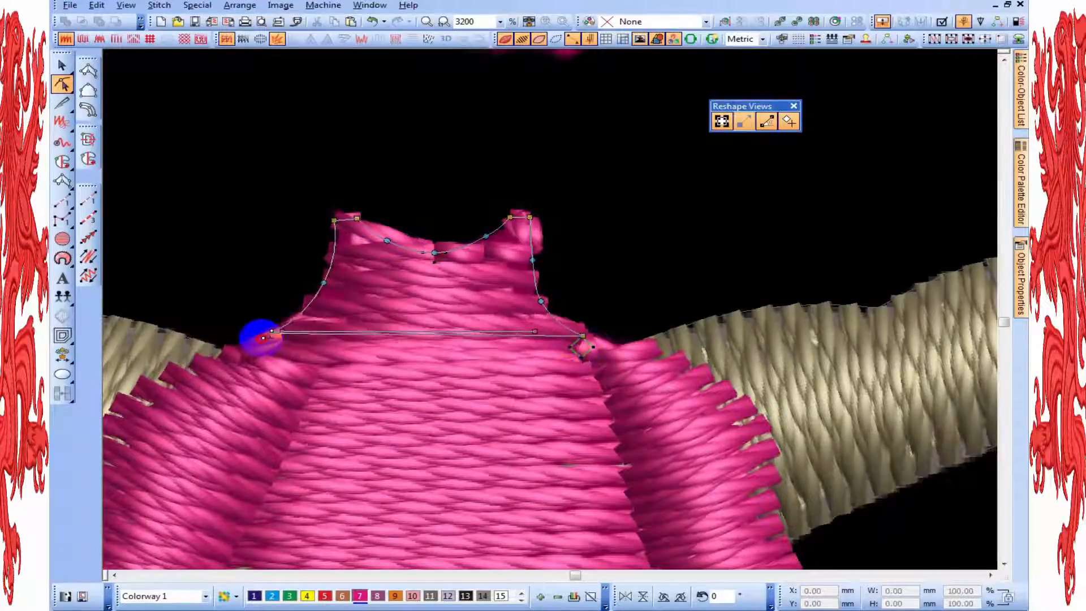
drag(324, 282, 317, 288)
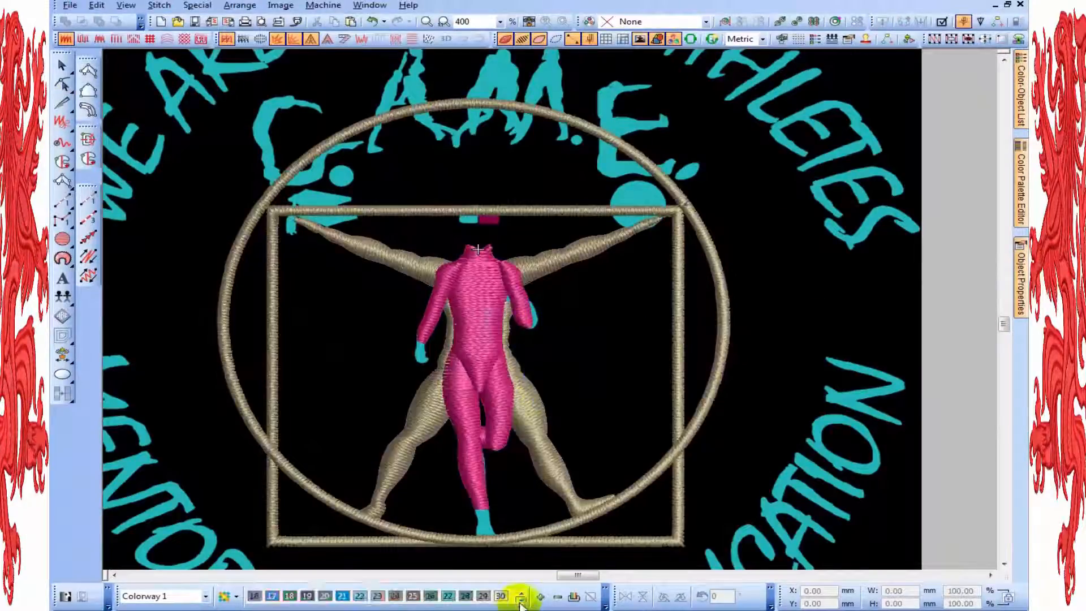
Step: Start a color 7 fill outline on the maroon half of the head, placing curve points along its lower edge
key(s)
key(s)
scroll(541, 301, down, 1)
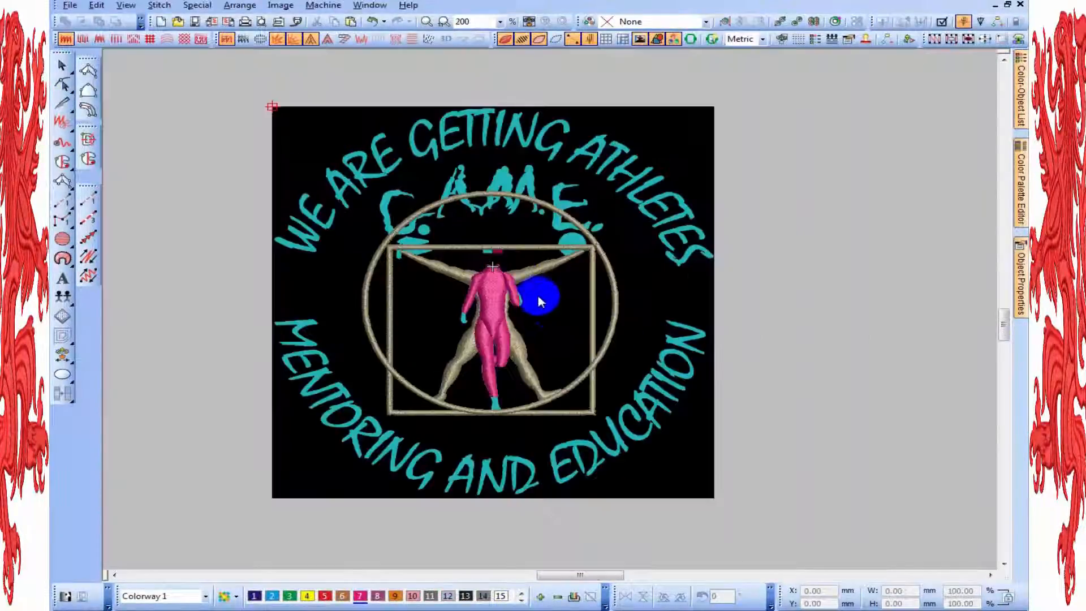
scroll(508, 266, up, 2)
key(s)
scroll(478, 218, up, 2)
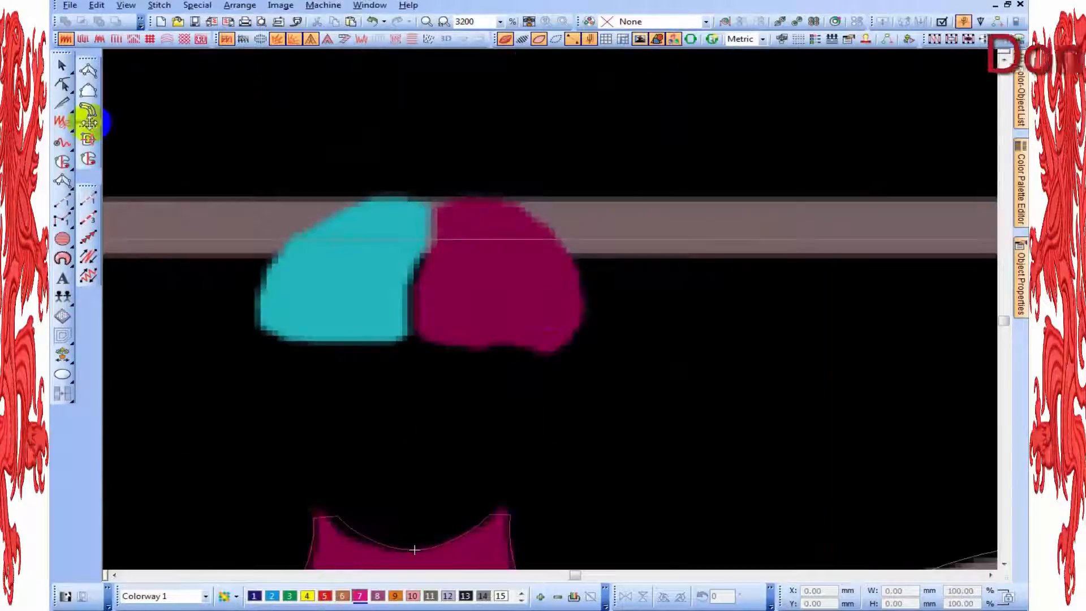
click(88, 158)
click(547, 357)
click(504, 341)
click(455, 347)
click(420, 329)
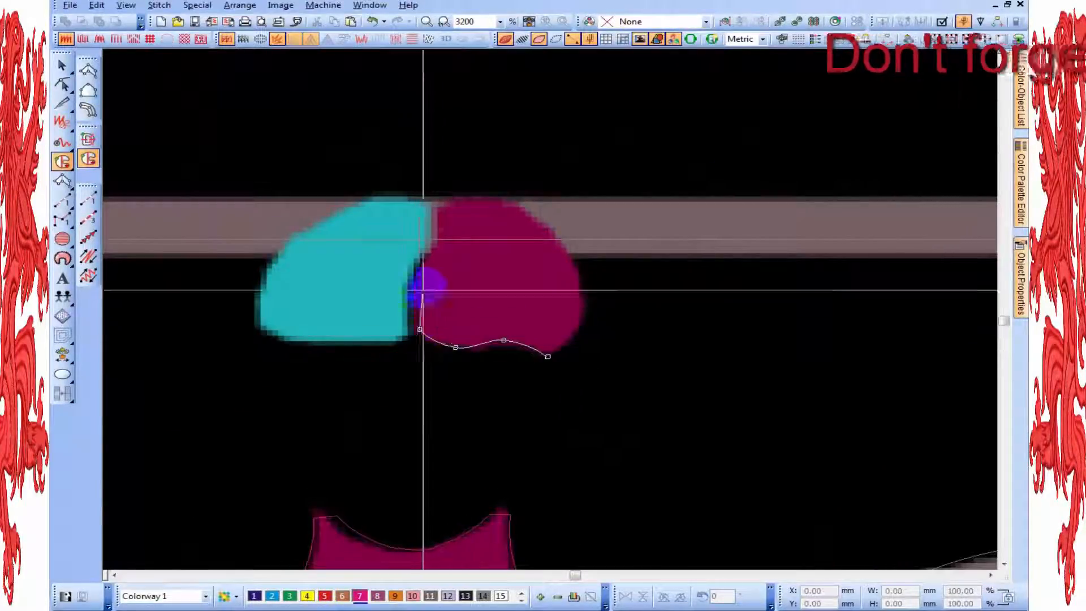
Step: Complete the maroon head outline around its inner side, top and outer curve, and generate the stitches
click(423, 277)
click(438, 240)
click(438, 212)
click(463, 195)
click(516, 203)
click(563, 242)
click(582, 286)
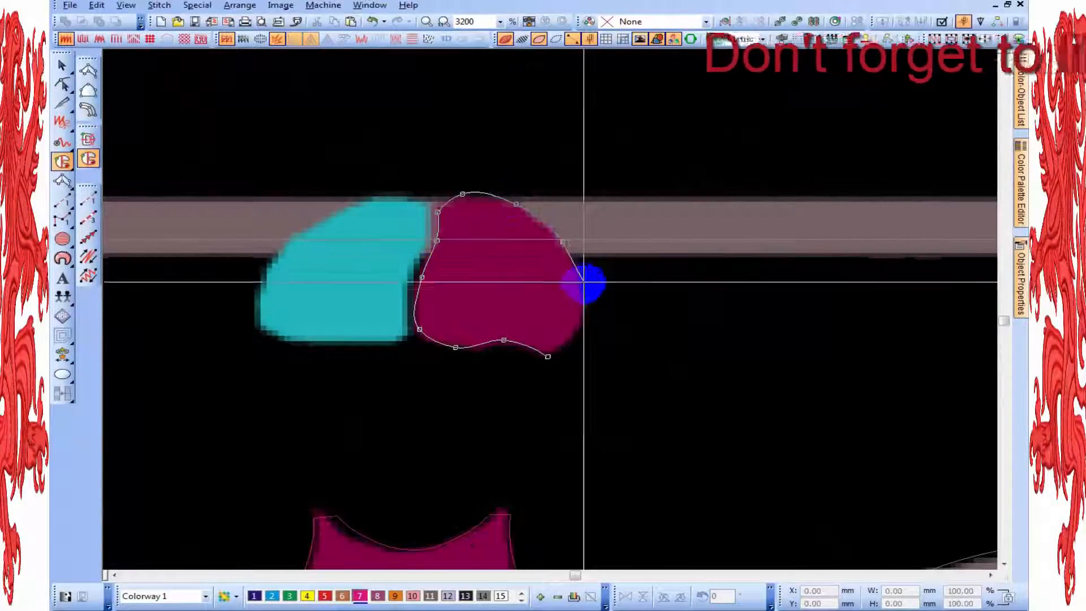
click(575, 339)
key(Return)
Step: Reshape the maroon head fill by smoothing its lower edge and nudging the outer curve points to the artwork
key(h)
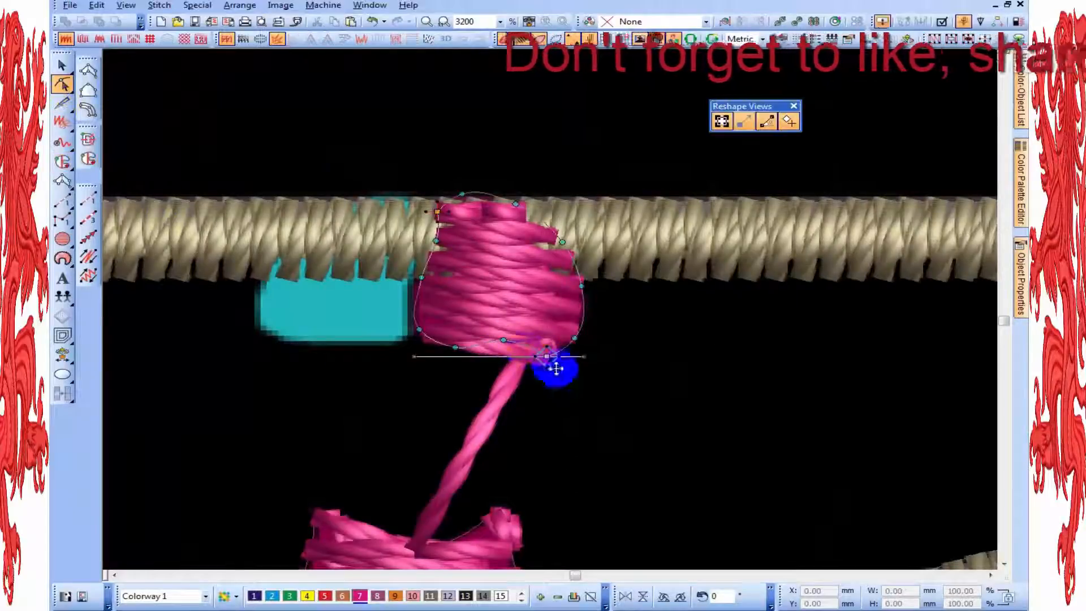
drag(499, 353, 450, 347)
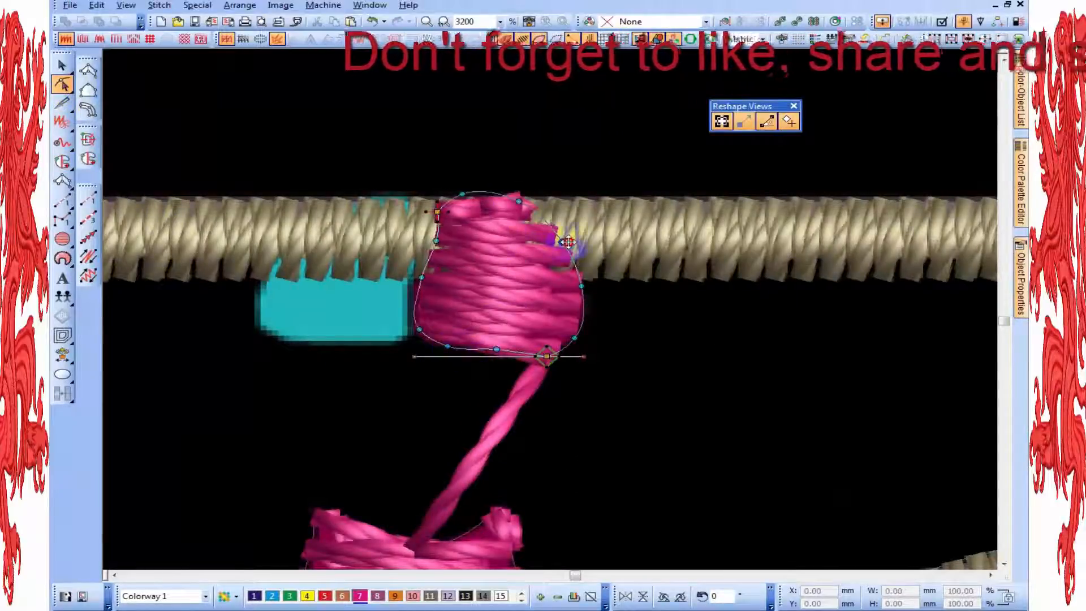
drag(568, 242, 572, 239)
key(Escape)
Step: Select the neck fill and move its stitch exit point to the neck tip nearest the maroon head piece
scroll(470, 548, up, 1)
click(550, 313)
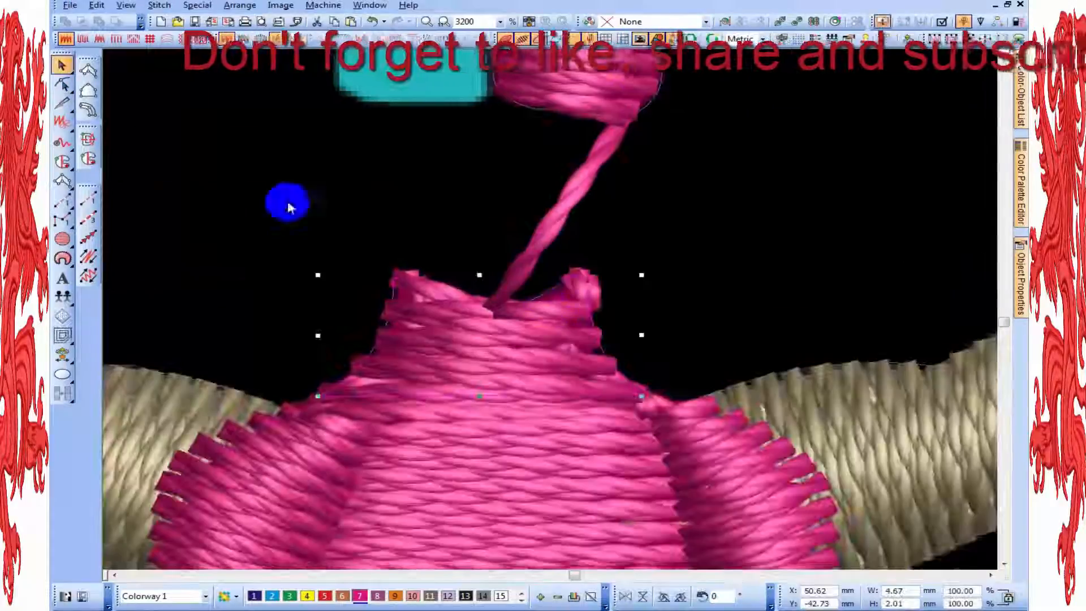
click(62, 84)
key(Escape)
scroll(462, 401, down, 1)
Step: In the neck fill's connector properties, choose After Object and trim the thread running to the head piece
click(529, 345)
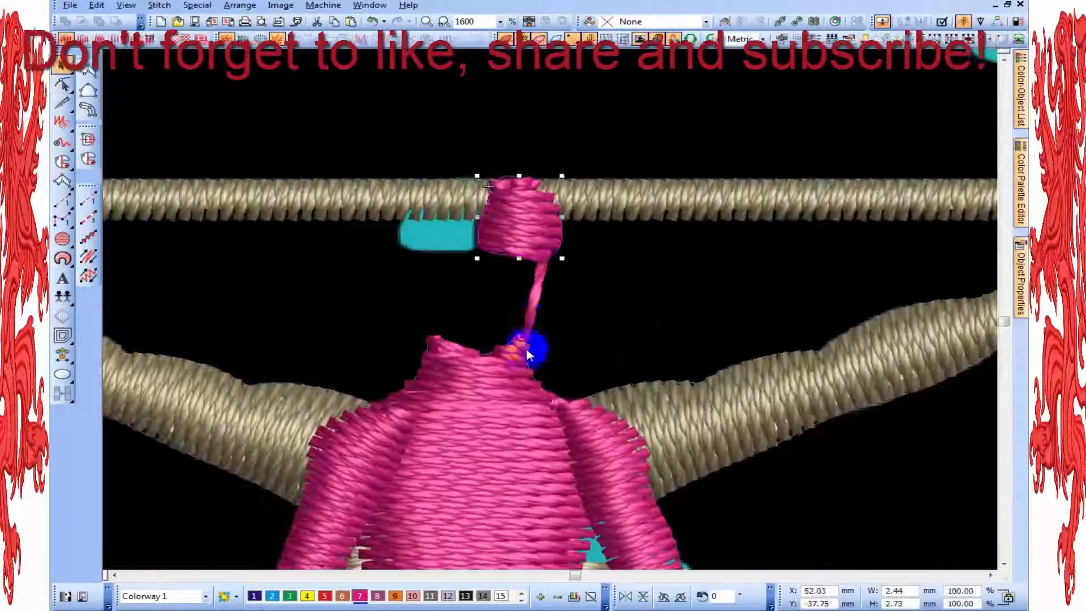
click(529, 348)
click(1022, 258)
click(942, 87)
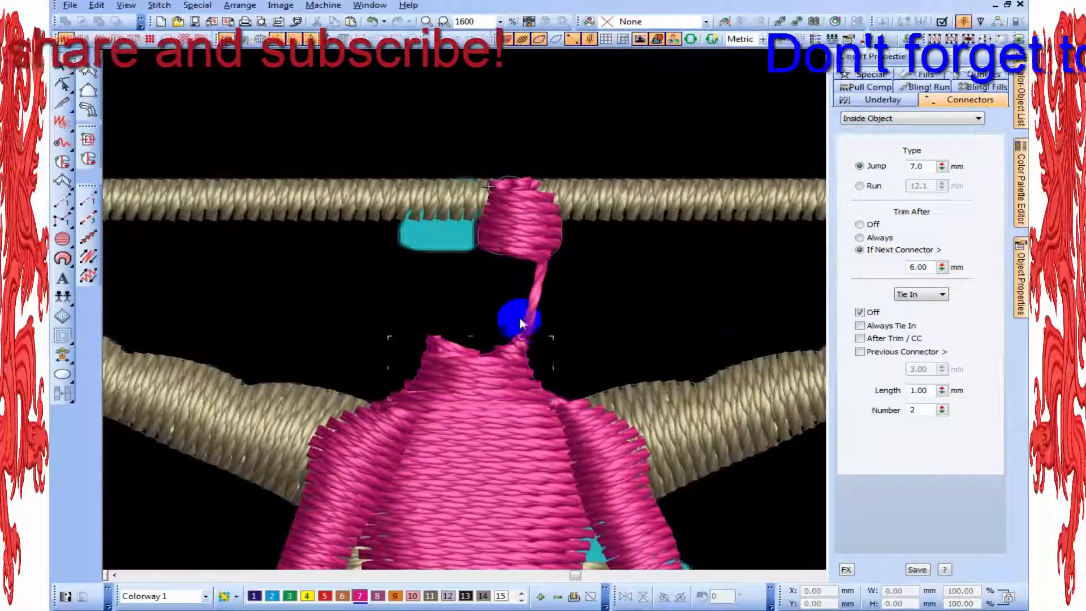
click(521, 352)
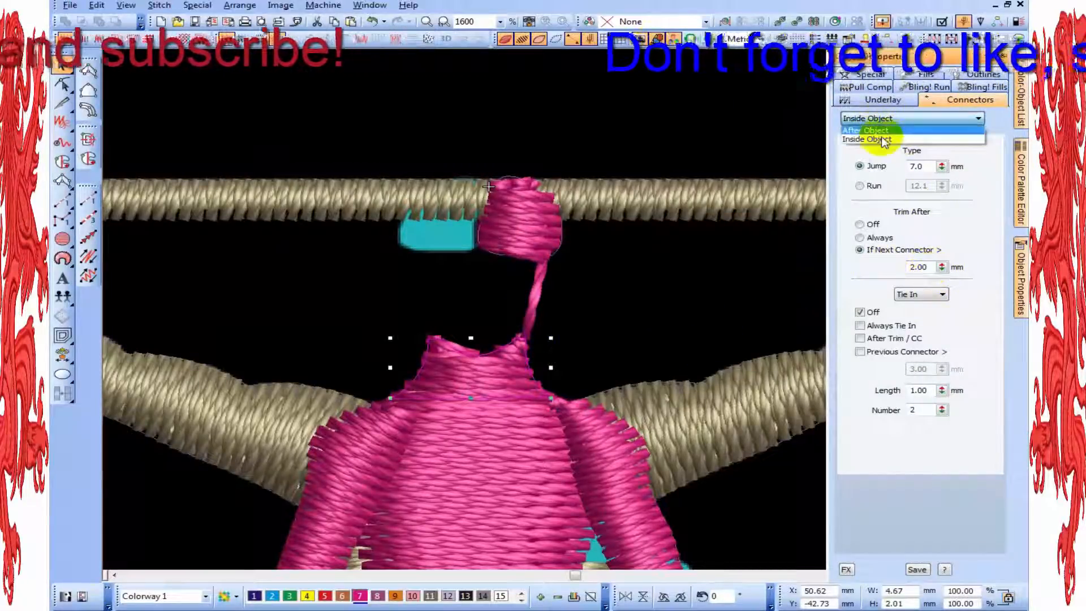
click(880, 131)
click(645, 344)
Step: Reshape the maroon head fill, moving its upper inner corner toward the turquoise half
scroll(554, 317, down, 2)
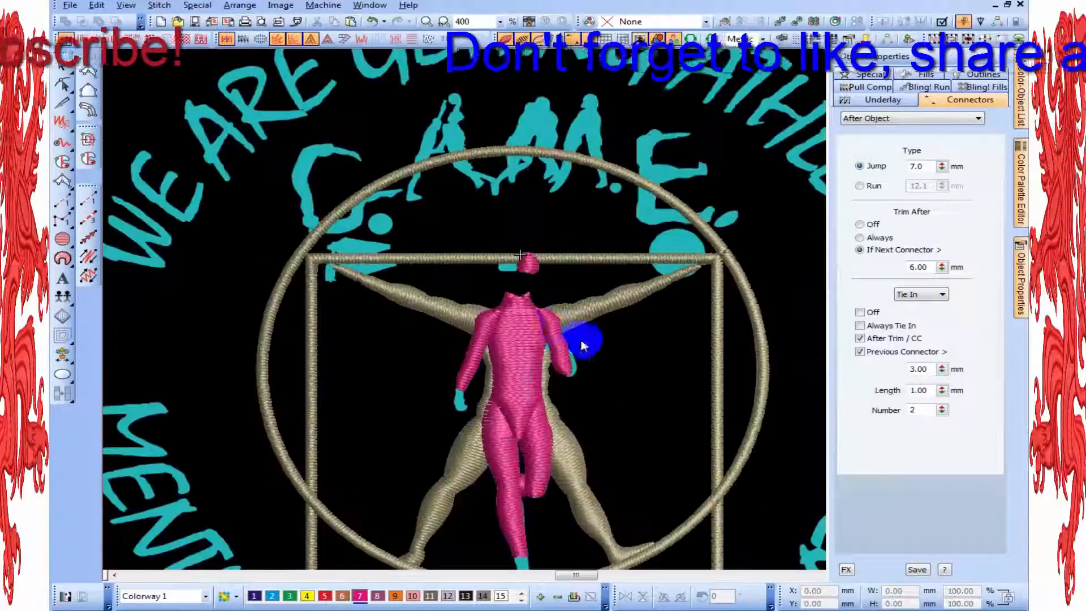
scroll(541, 289, up, 3)
key(h)
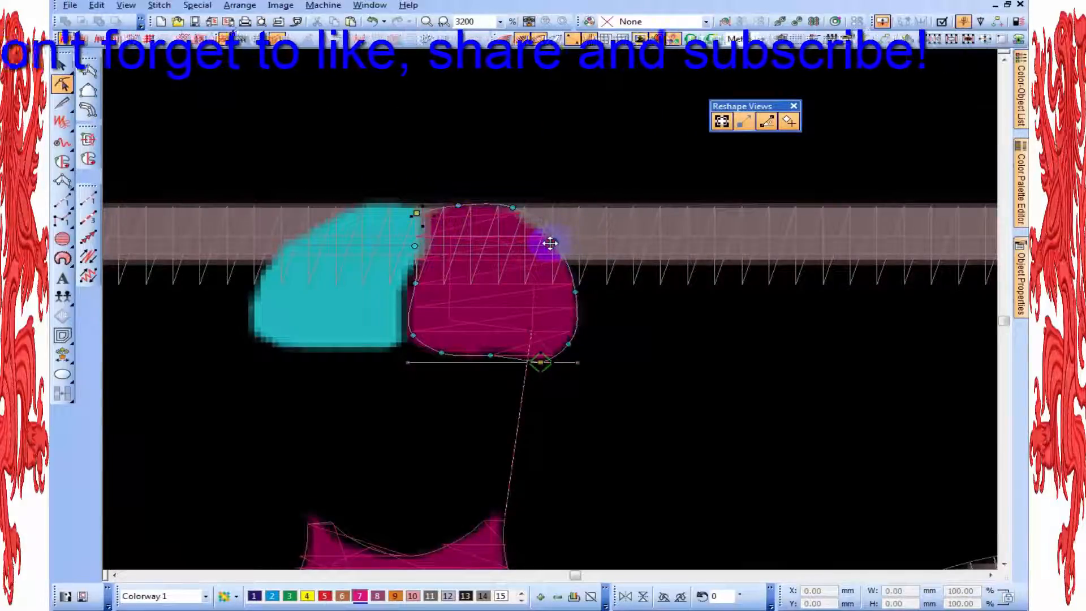
key(Escape)
Step: Try to cover the turquoise half of the head with a mirrored copy of the maroon head fill
scroll(549, 357, down, 1)
click(566, 329)
click(565, 326)
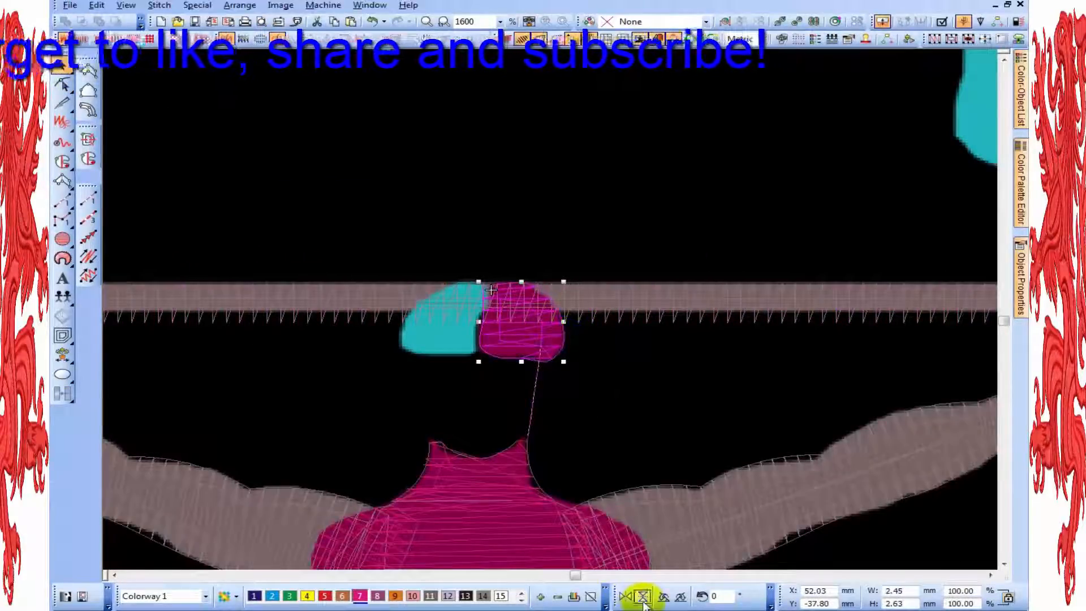
click(436, 365)
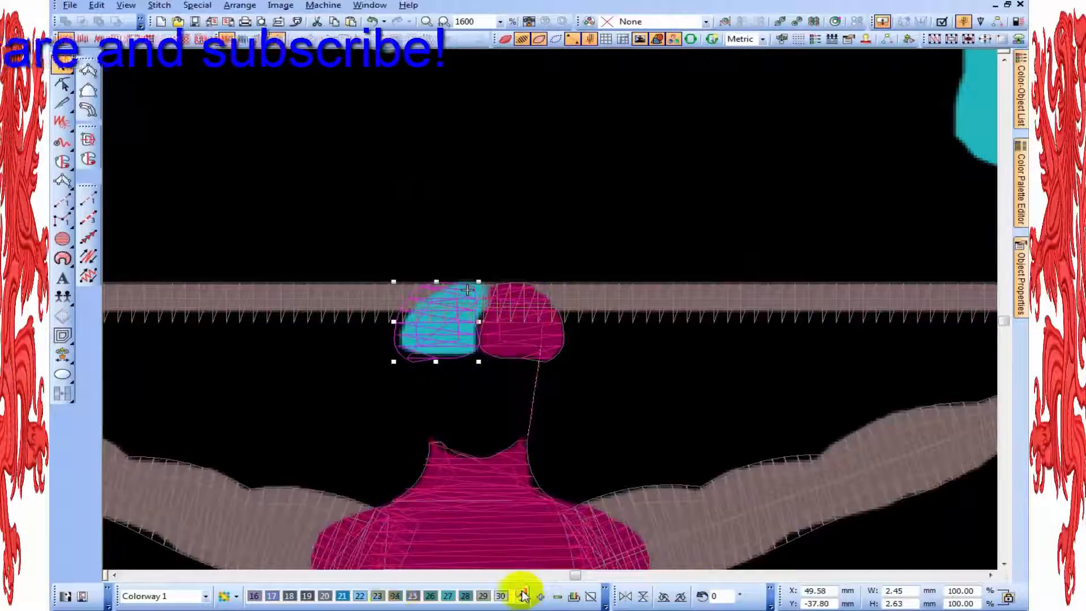
scroll(552, 314, up, 2)
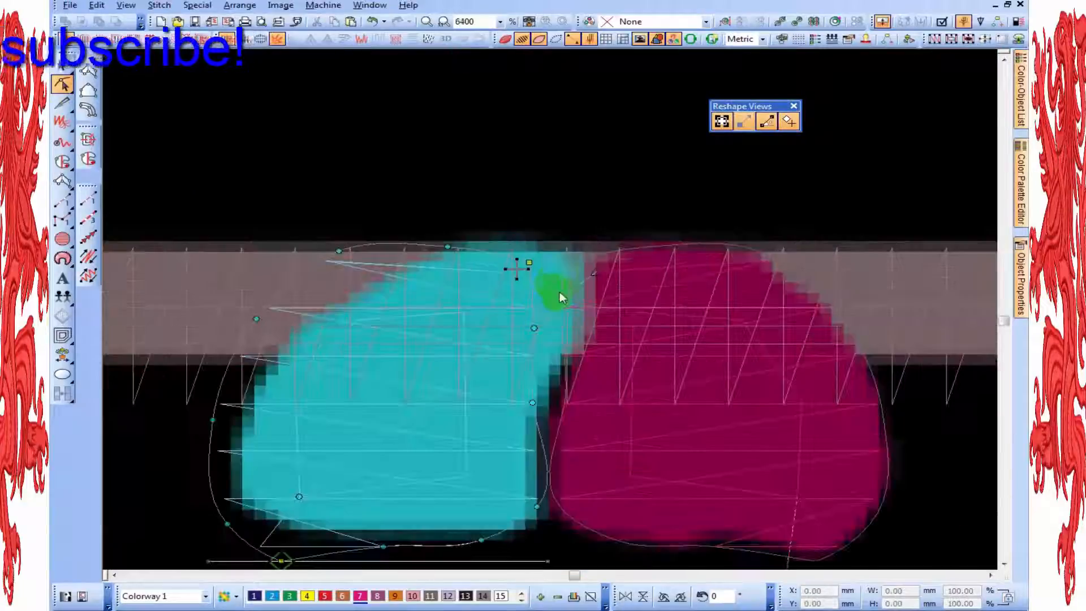
click(396, 248)
click(521, 600)
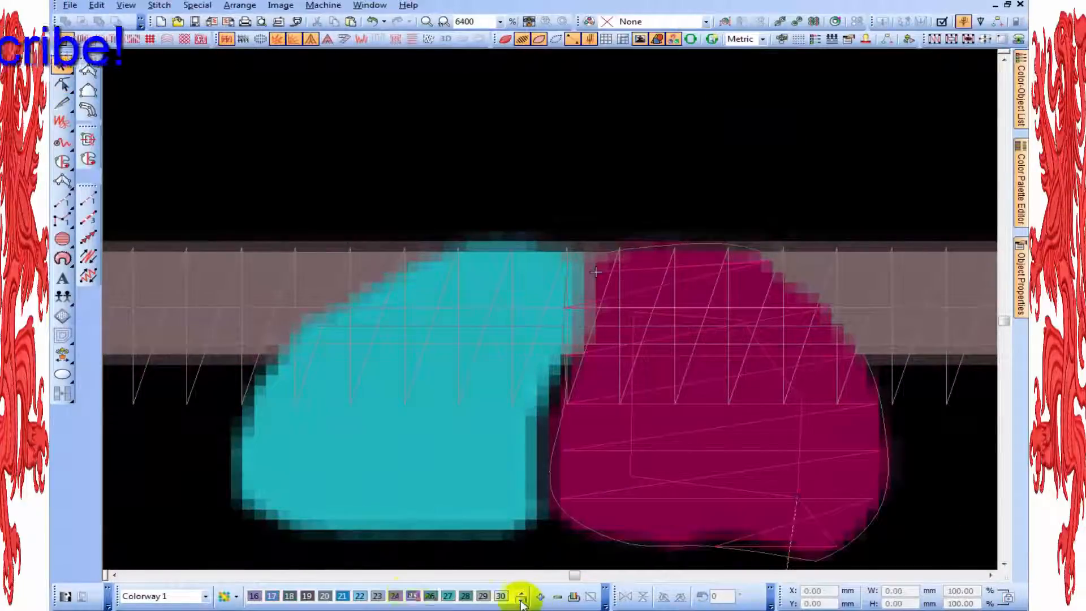
click(522, 592)
Step: Start a new fill outline on the turquoise half of the head, tracing its bottom edge and lower outer curve
scroll(562, 291, down, 2)
scroll(562, 291, up, 1)
click(89, 159)
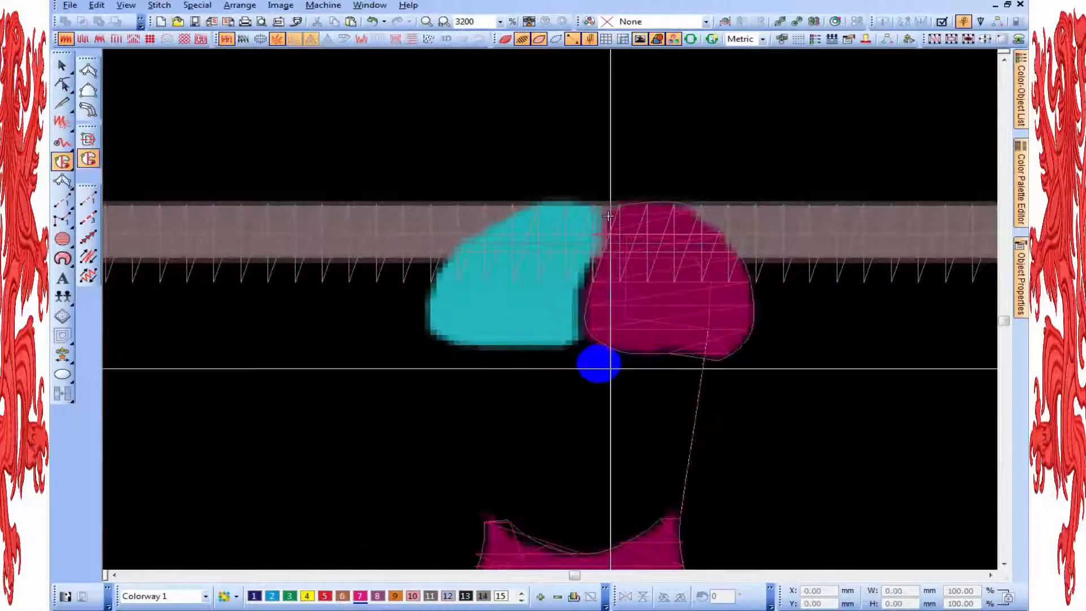
click(577, 337)
right_click(575, 341)
click(559, 344)
click(467, 346)
right_click(430, 282)
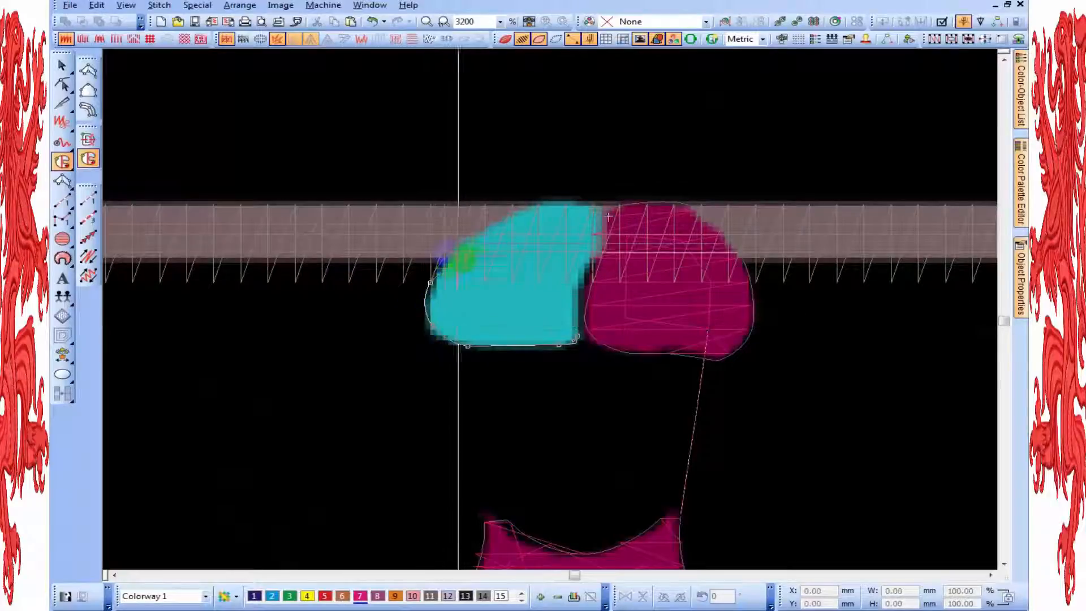
Step: Complete the turquoise head outline over the top and down its inner edge, generate the stitches, and open it for reshaping
right_click(606, 216)
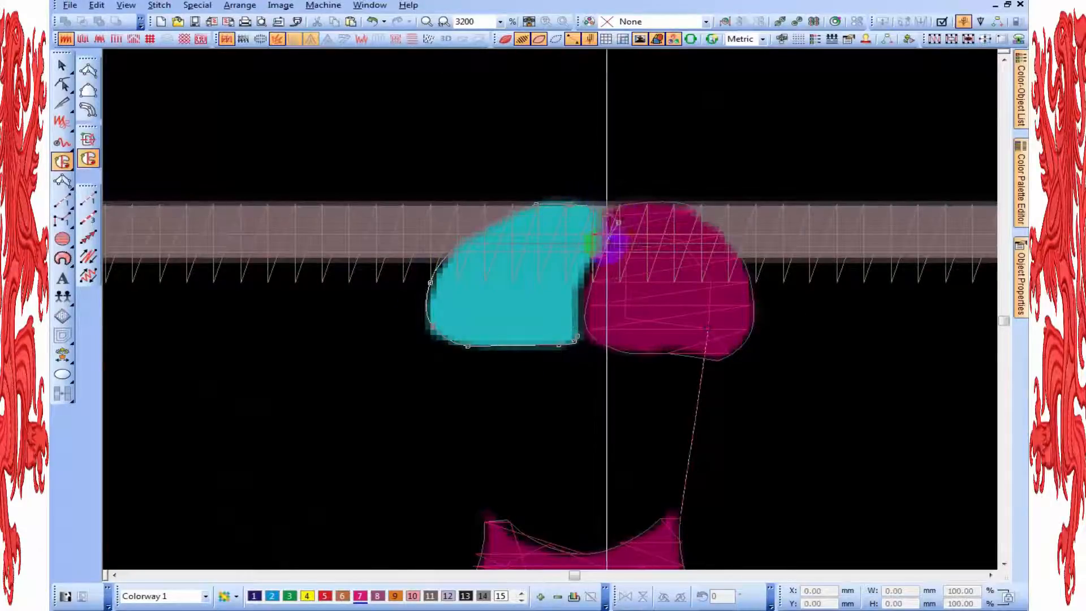
right_click(578, 310)
key(Return)
key(Return)
key(Return)
key(h)
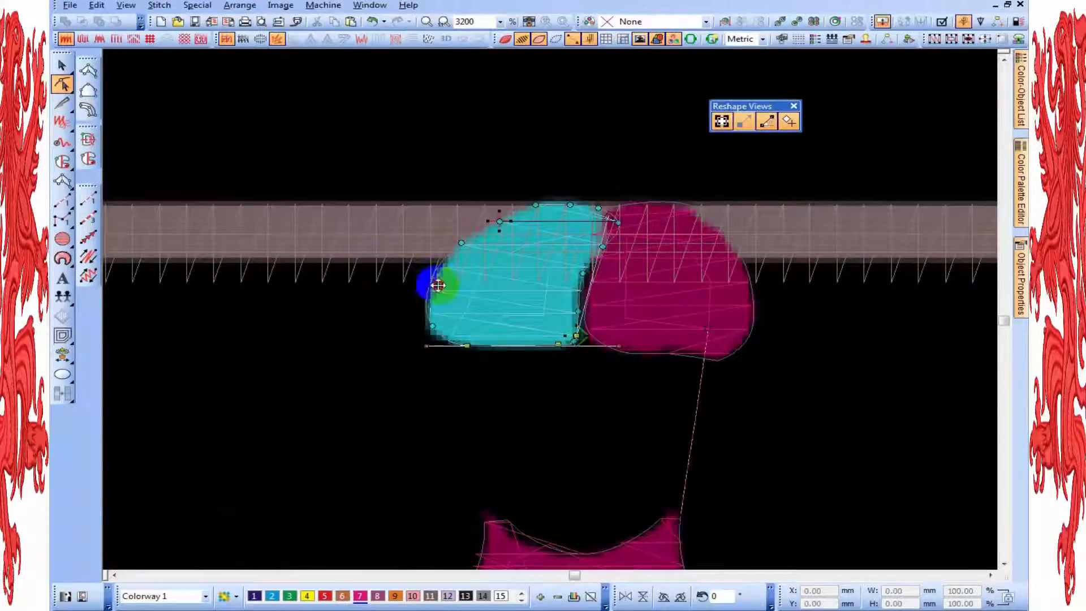
Step: Reshape the top edge of the turquoise head fill by lowering its upper outer node slightly, and check the stitches
scroll(607, 254, up, 1)
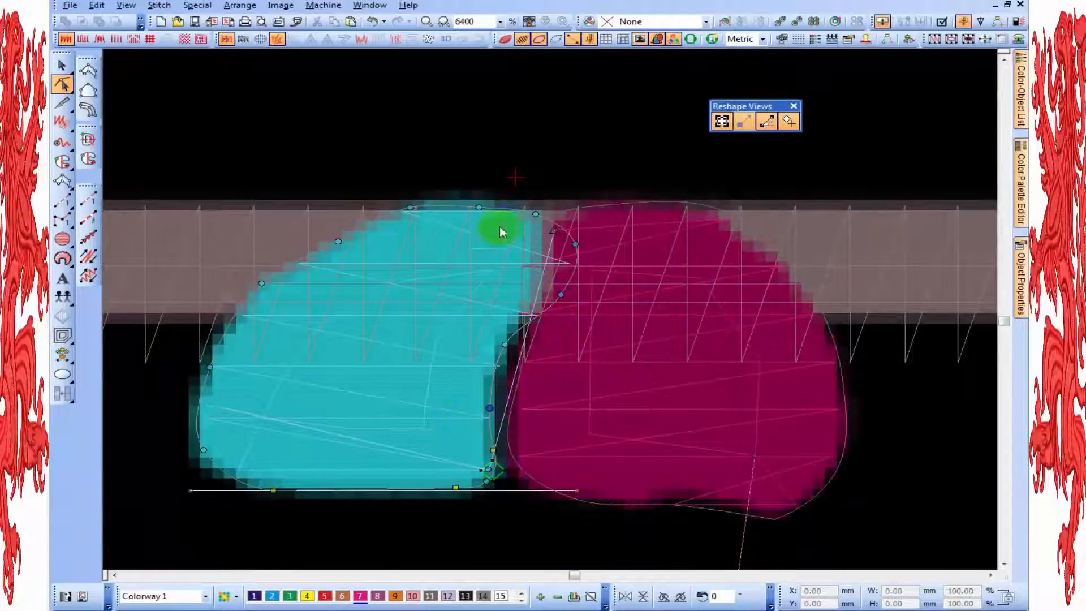
key(t)
drag(410, 207, 405, 218)
key(t)
key(t)
scroll(492, 338, down, 1)
key(t)
key(t)
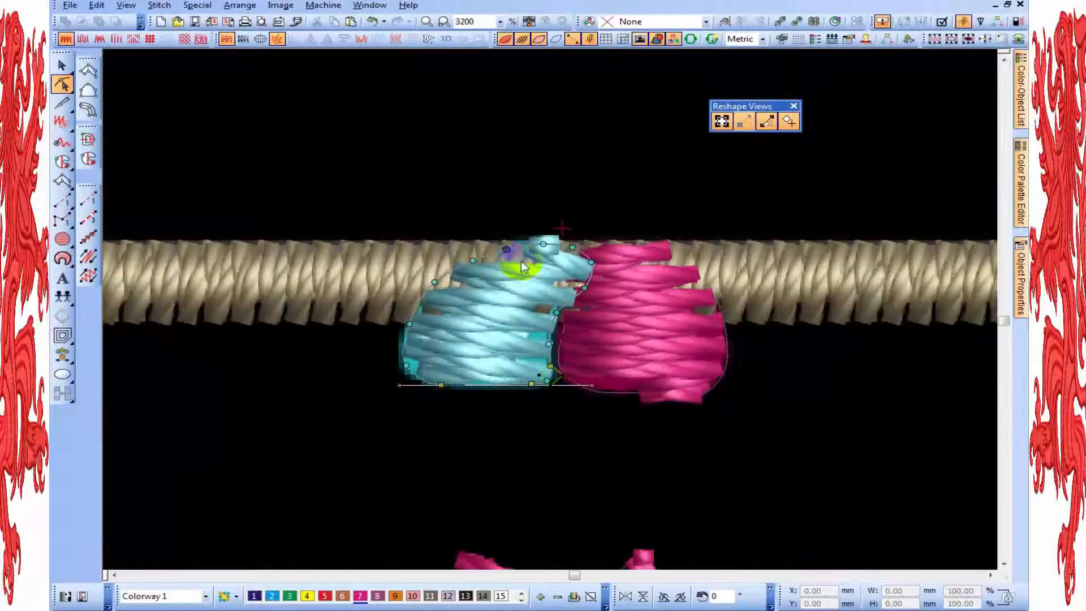
Step: Move the turquoise head fill's end marker and inner-edge node toward the maroon half, and finish reshaping
drag(561, 228, 581, 224)
drag(554, 375, 567, 272)
scroll(552, 320, down, 1)
scroll(551, 327, up, 1)
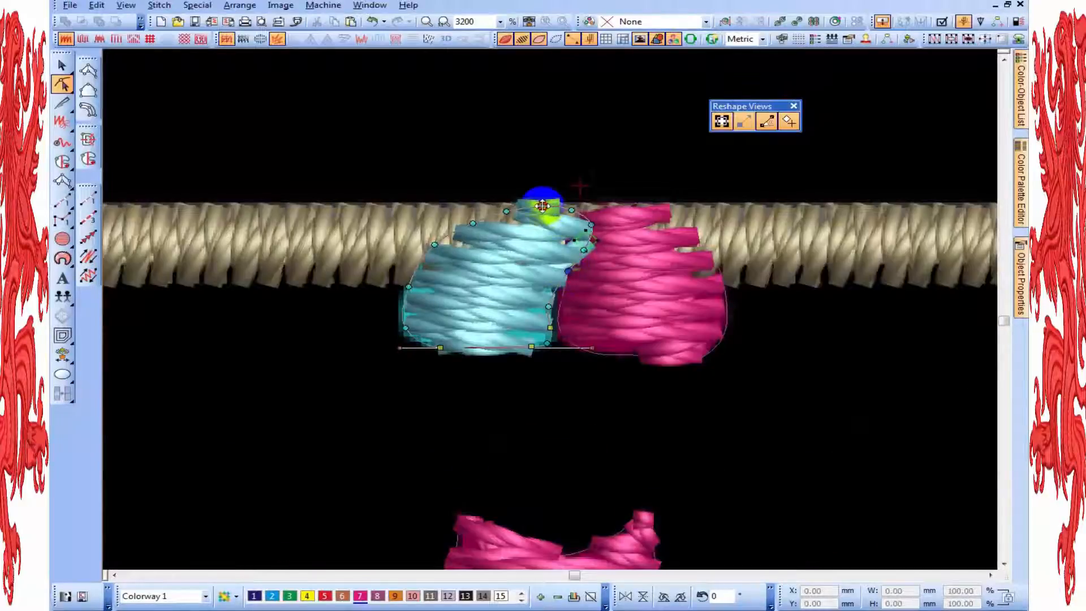
key(t)
key(t)
key(Escape)
scroll(551, 316, down, 4)
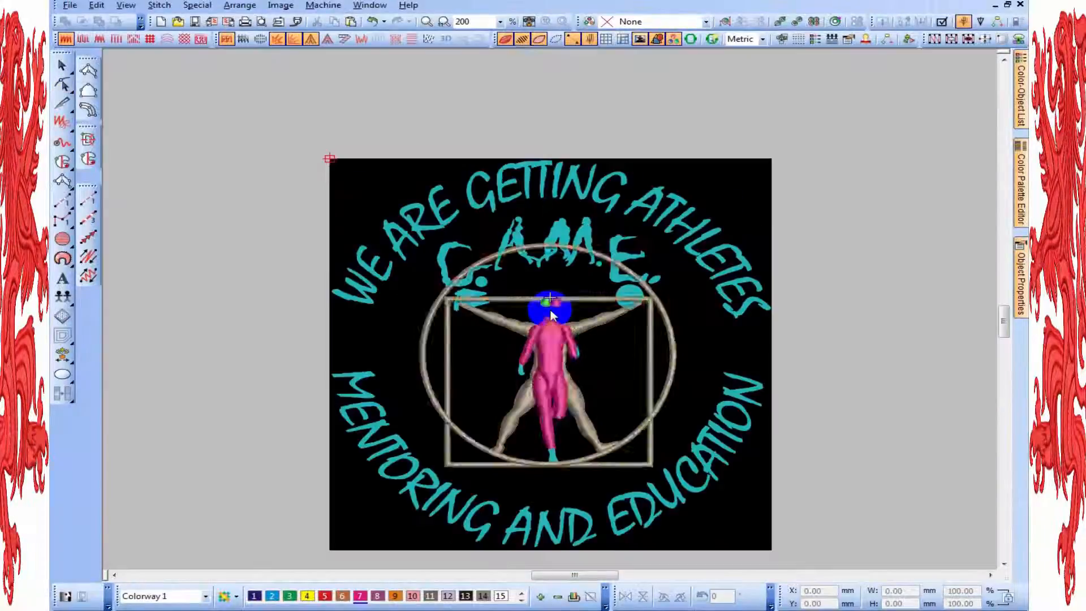
Step: Start a column object on the bent arm's turquoise forearm, placing point pairs from the elbow tip up its lower section
key(t)
key(t)
key(t)
key(t)
scroll(552, 313, up, 4)
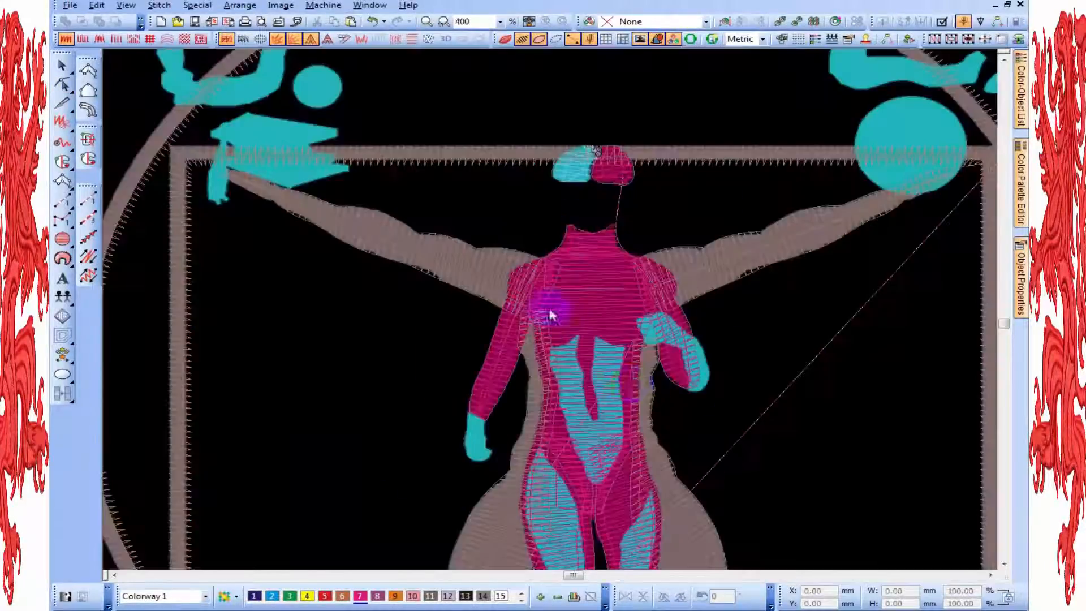
click(92, 62)
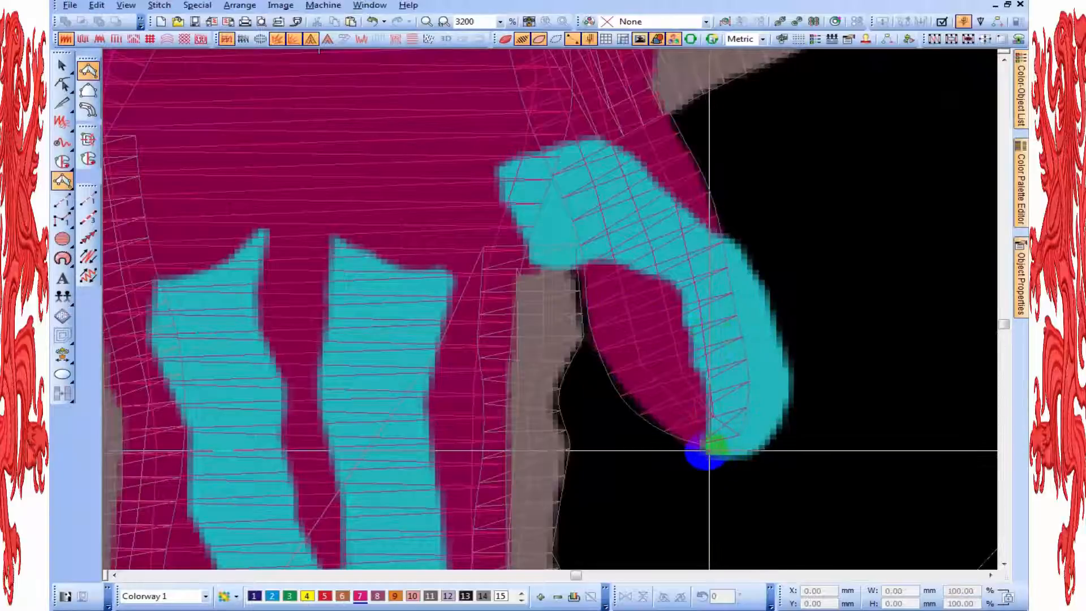
click(706, 451)
click(759, 453)
right_click(712, 415)
right_click(791, 396)
right_click(686, 344)
right_click(778, 321)
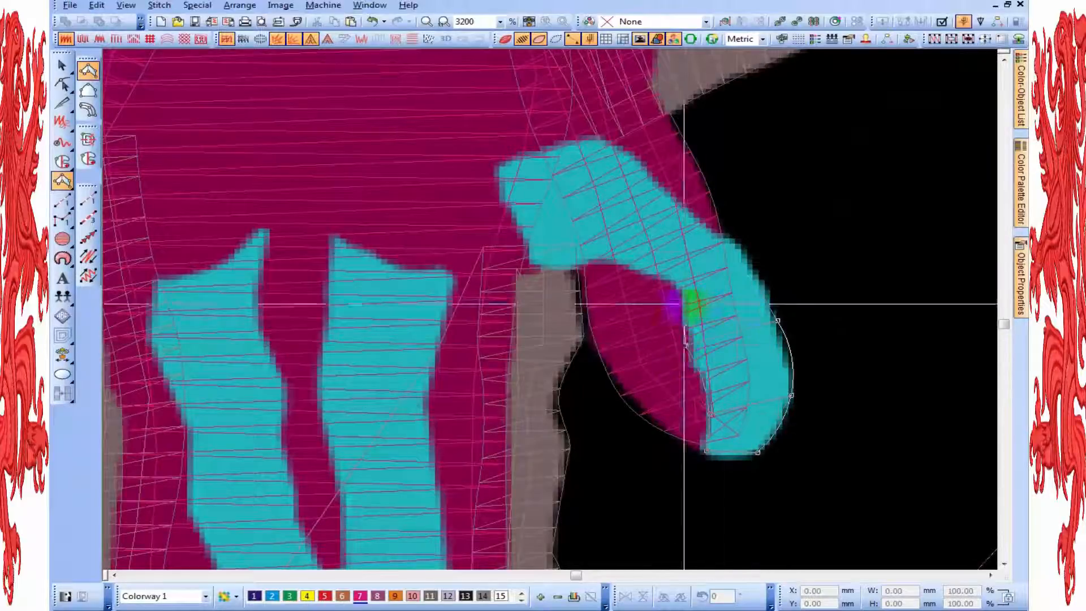
Step: Continue the forearm column around the bend to the hand on the torso and generate its stitches
right_click(681, 300)
right_click(738, 249)
right_click(636, 264)
right_click(672, 201)
right_click(594, 259)
right_click(613, 143)
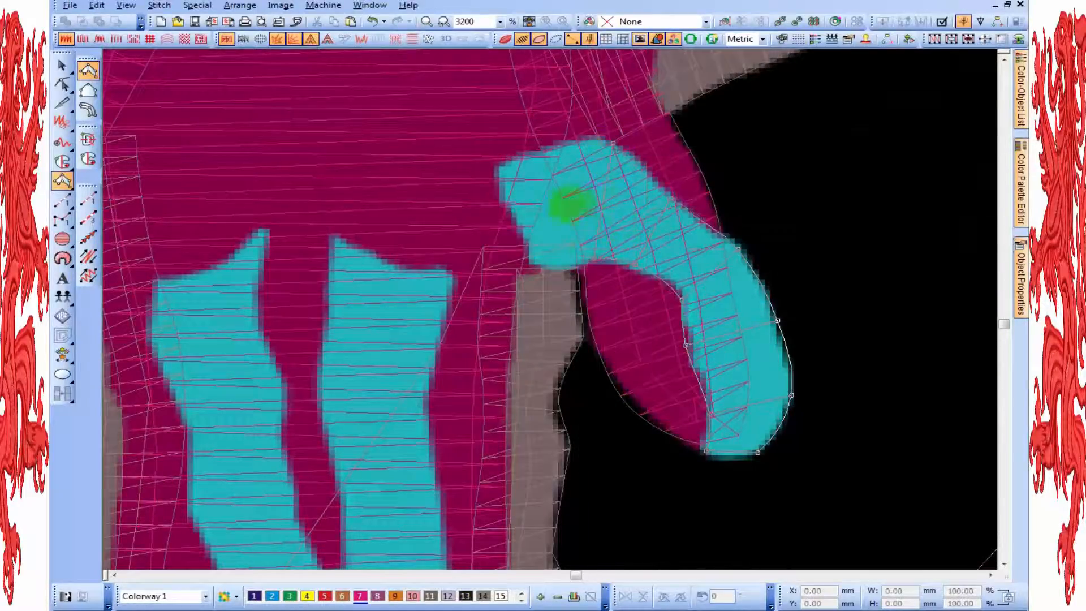
right_click(569, 142)
click(505, 200)
click(516, 158)
key(Return)
Step: Reshape the bent forearm column, adding point pairs near the elbow tip and at the bend to smooth its stitch angles
key(h)
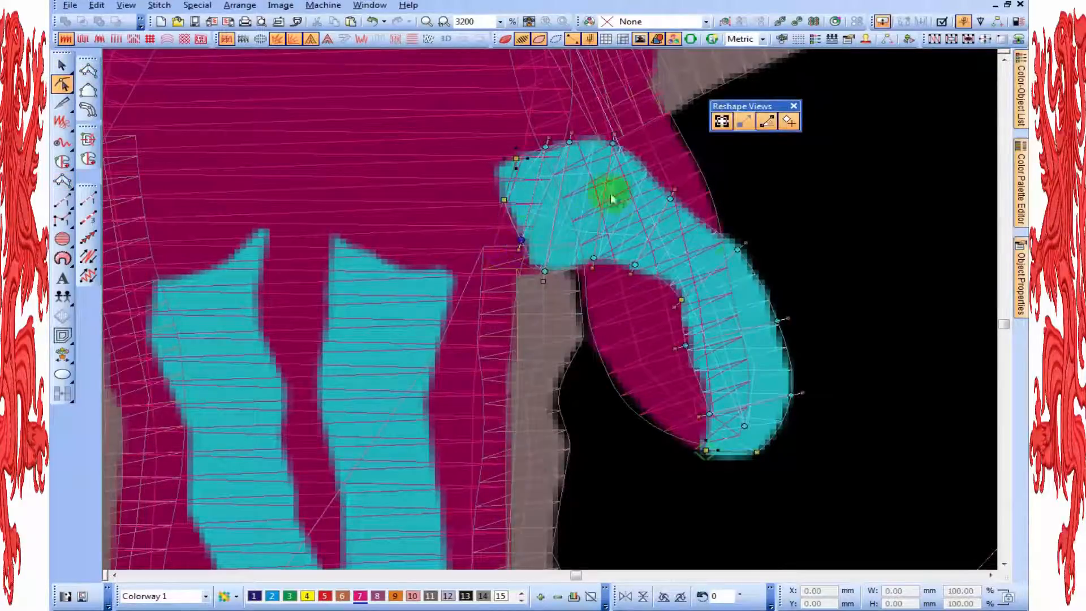
key(t)
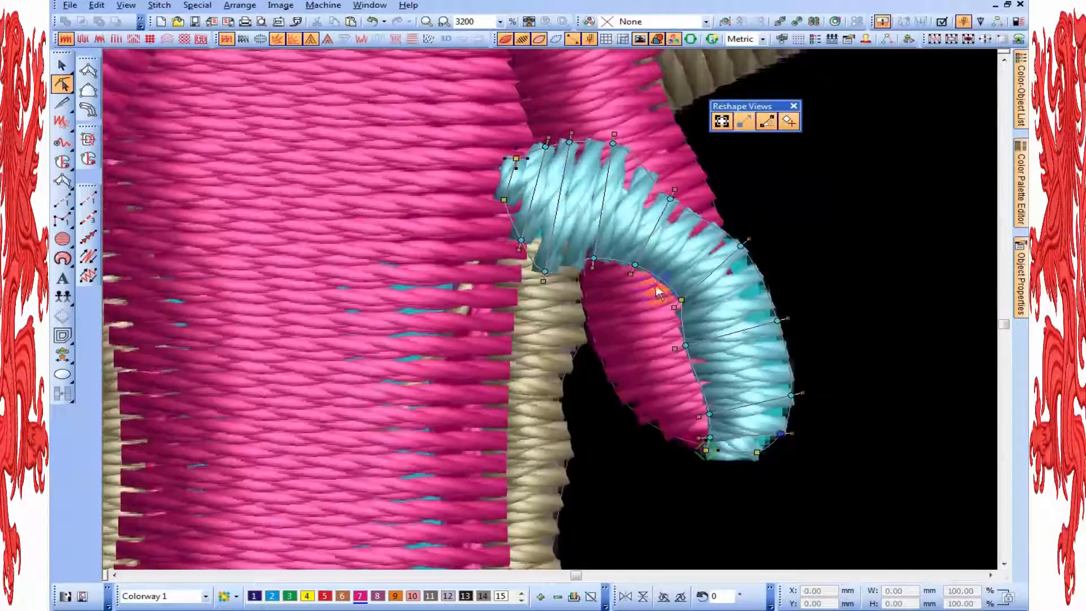
key(t)
key(t)
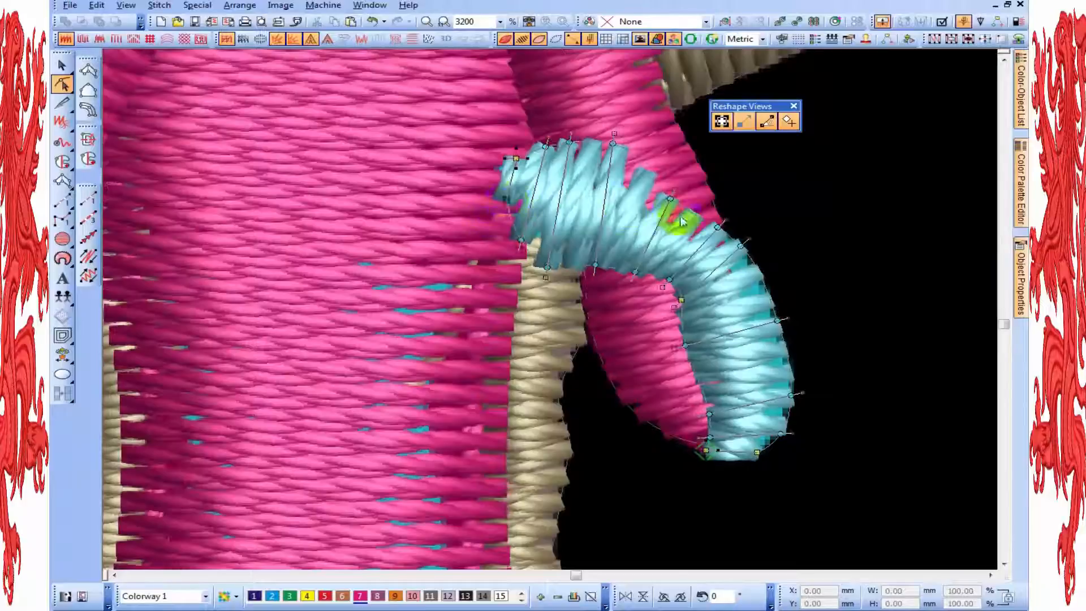
key(t)
key(t)
key(Escape)
scroll(755, 282, down, 3)
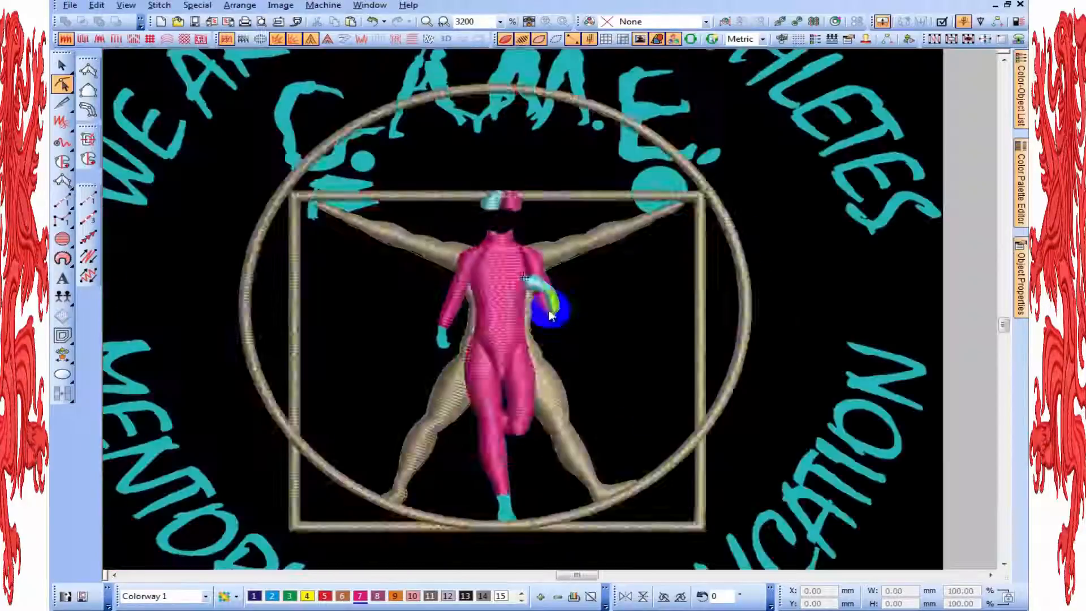
Step: Start a column object on the torso's right turquoise abdominal strip, tracing its upper edge to the outer corner
scroll(529, 310, up, 2)
key(t)
click(89, 70)
scroll(505, 306, up, 1)
key(t)
key(t)
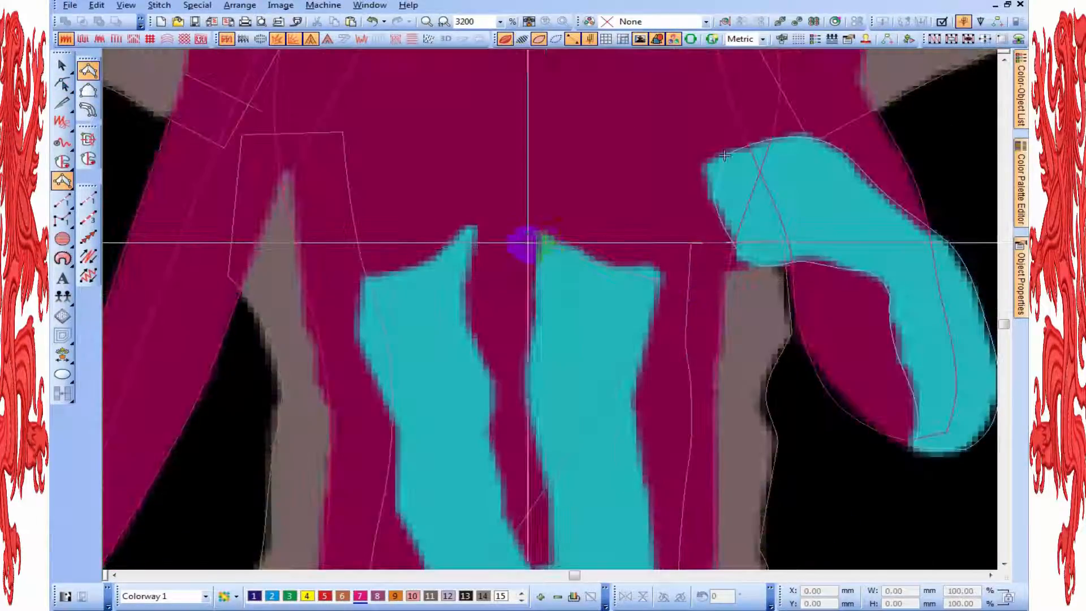
click(541, 246)
click(538, 316)
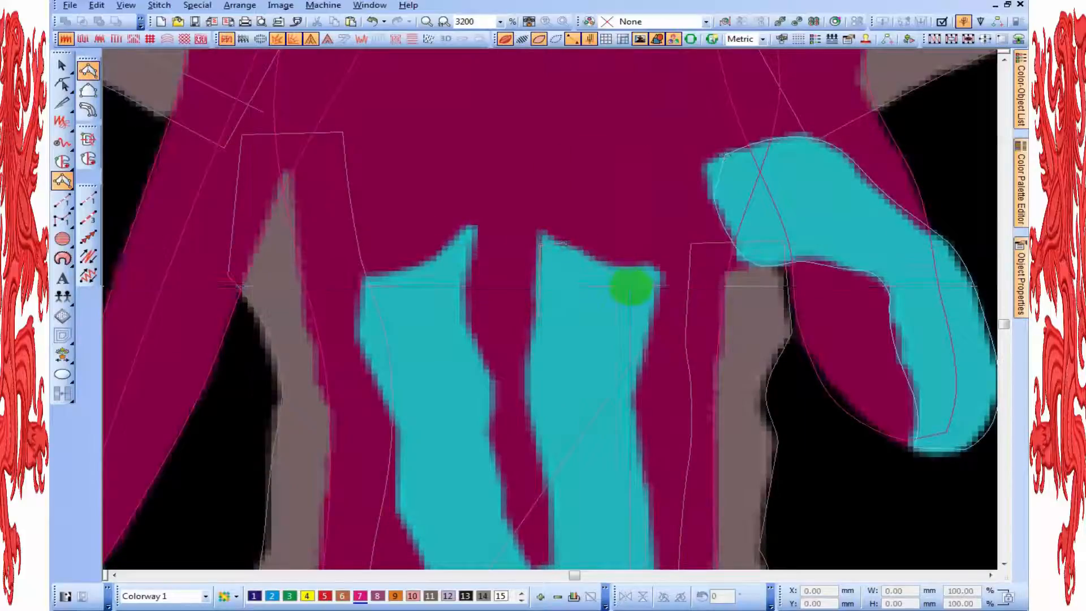
right_click(611, 269)
click(659, 276)
Step: Place point pairs down the right abdominal strip to the bottom of the central gap and generate the column
right_click(650, 329)
right_click(541, 313)
right_click(636, 391)
right_click(529, 385)
scroll(540, 386, down, 2)
right_click(612, 362)
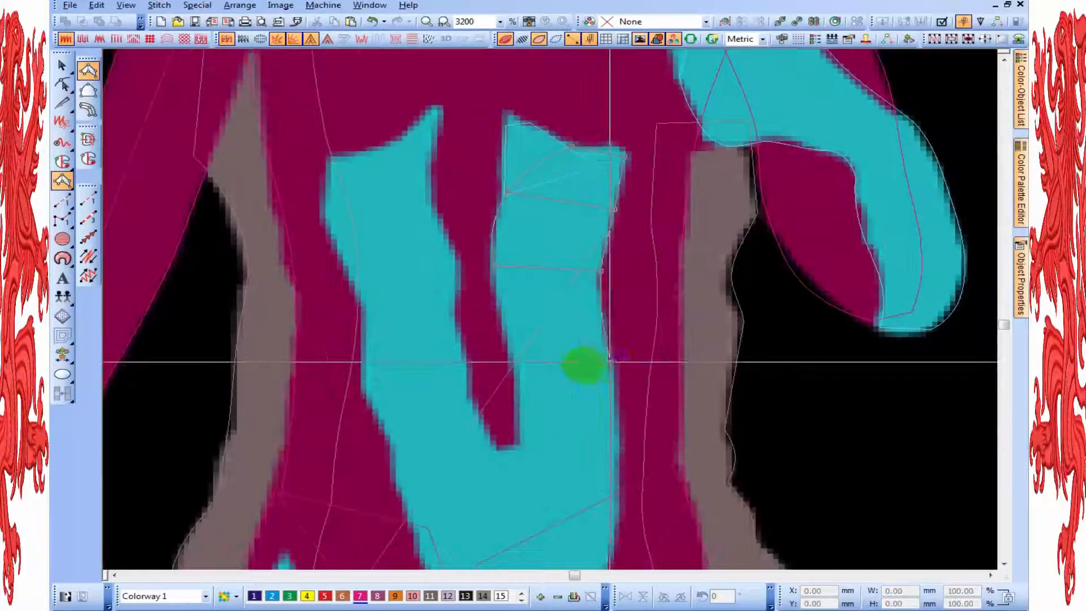
right_click(512, 367)
click(615, 481)
click(517, 475)
key(Return)
Step: Add a travel run down the turquoise V-shaped lower abdomen and cover it with a column from its tip upward
key(t)
key(t)
scroll(553, 308, down, 1)
scroll(556, 421, up, 1)
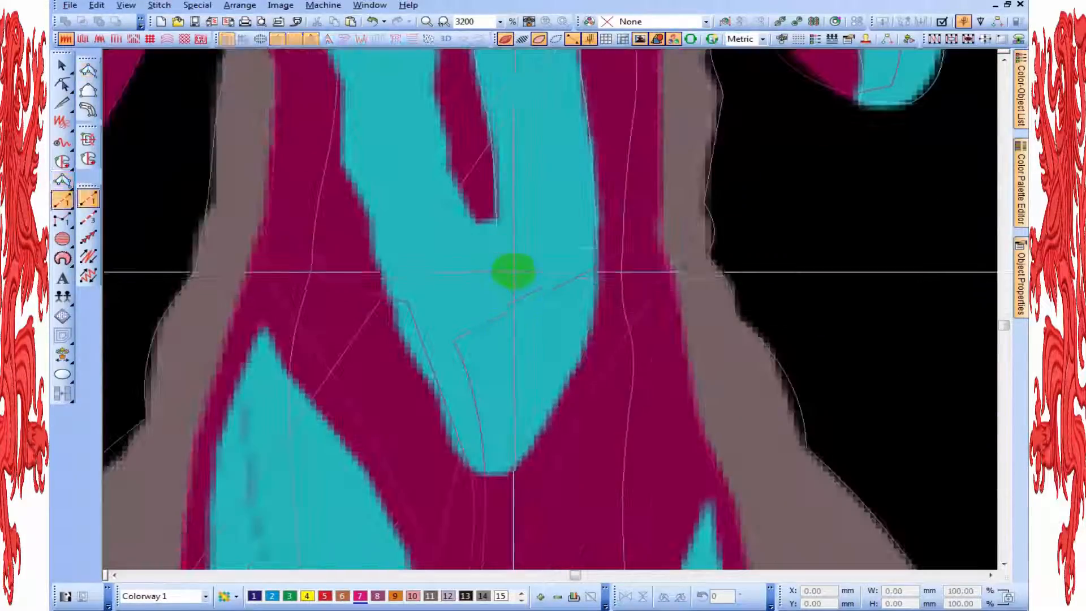
scroll(501, 433, up, 1)
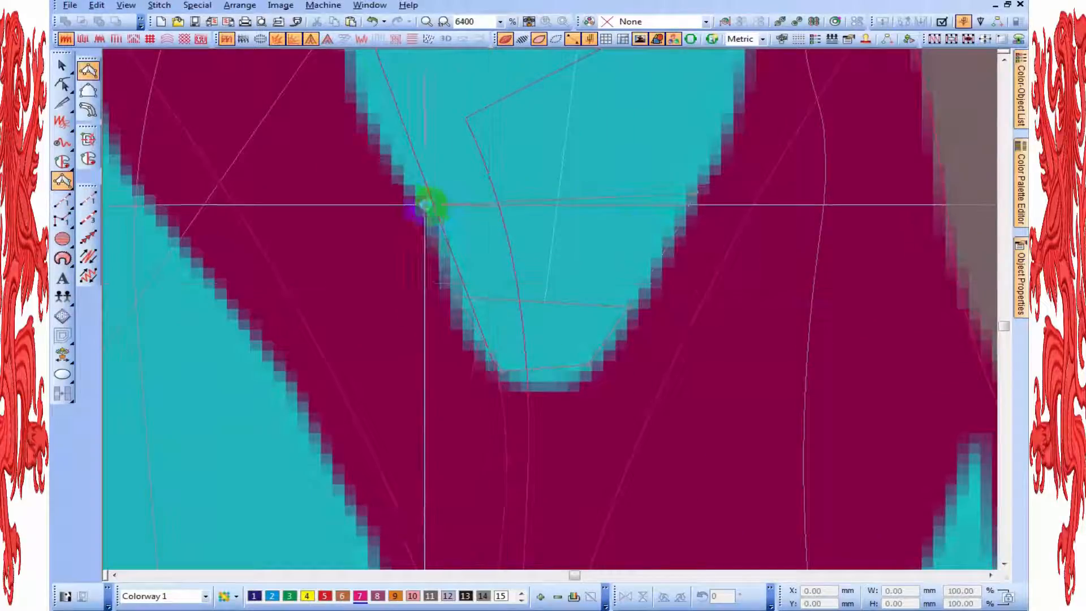
scroll(425, 205, down, 1)
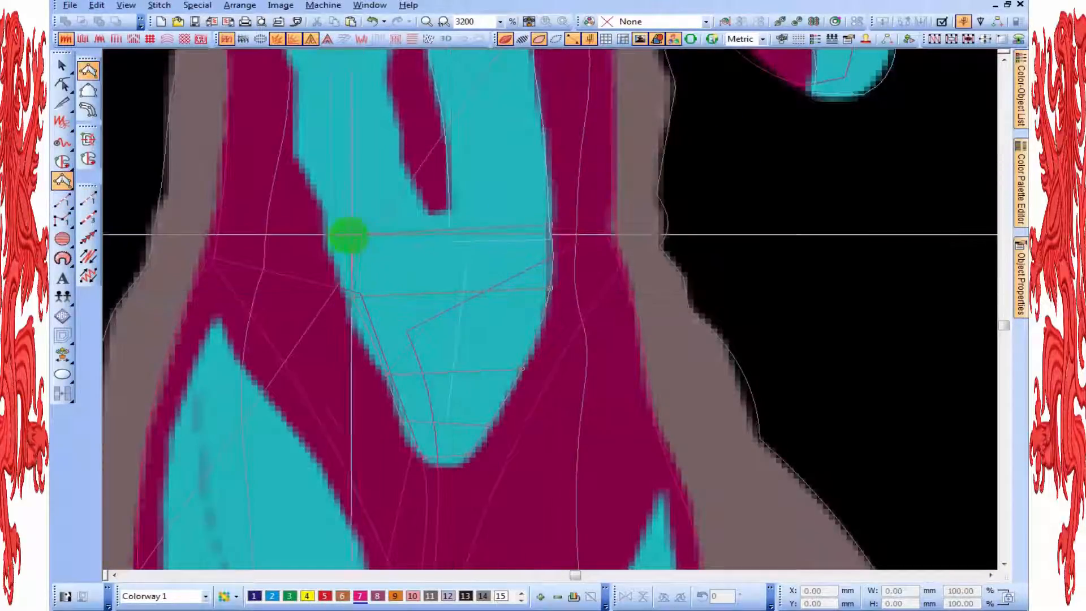
key(s)
Step: Reshape the lower abdomen column, adding curve points midway along its sides, and regenerate the stitches
click(63, 84)
right_click(366, 346)
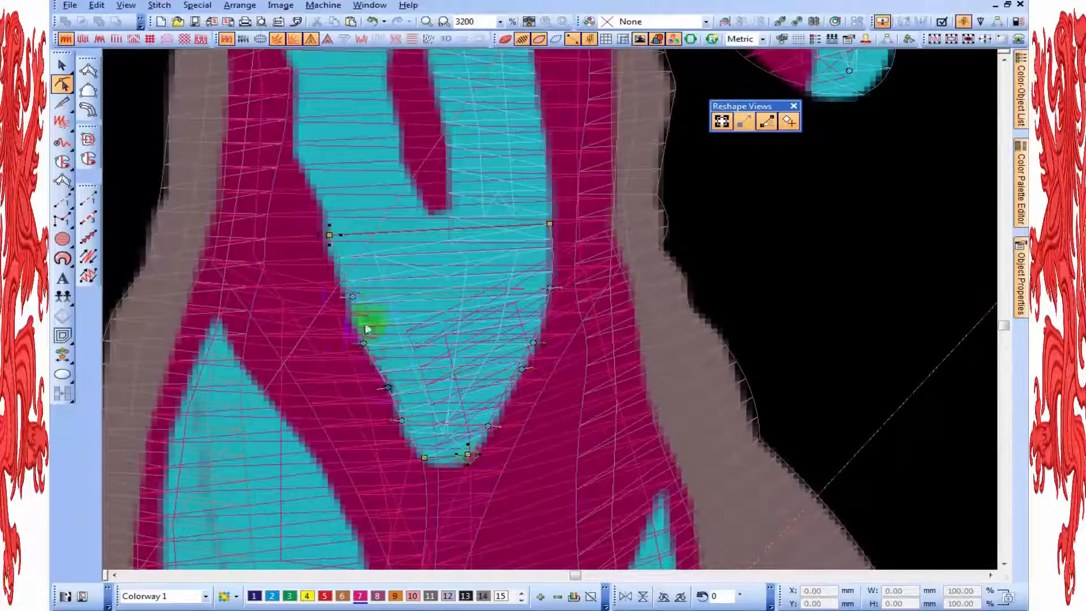
key(Return)
scroll(465, 258, down, 1)
scroll(550, 309, up, 1)
key(t)
key(t)
Step: Start a column object on the left turquoise abdominal strip, placing point pairs upward from the lower abdomen
click(88, 70)
click(417, 285)
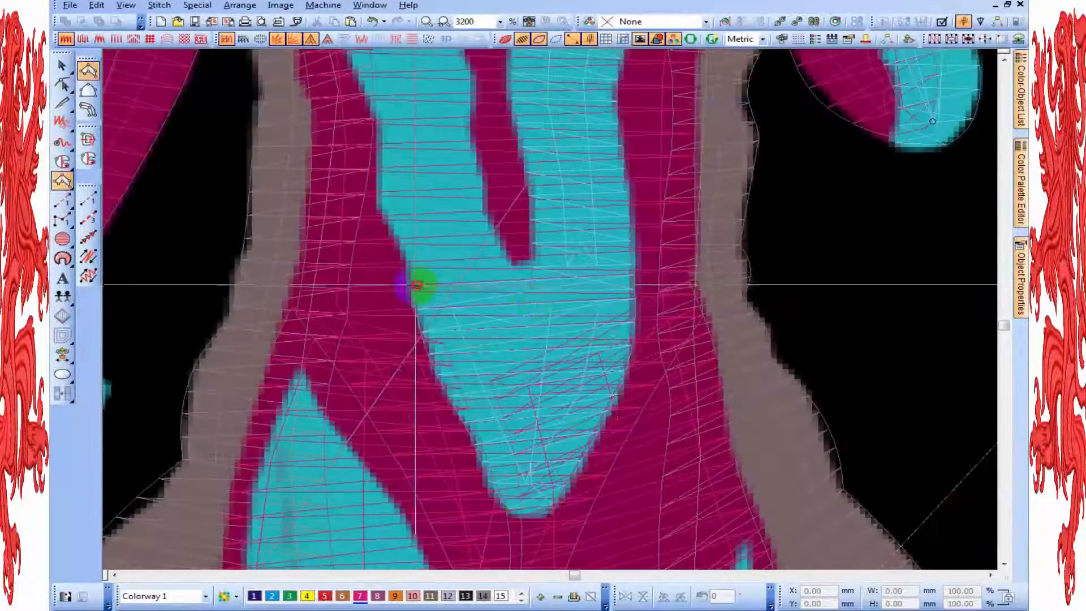
right_click(479, 182)
right_click(424, 246)
right_click(521, 233)
right_click(408, 191)
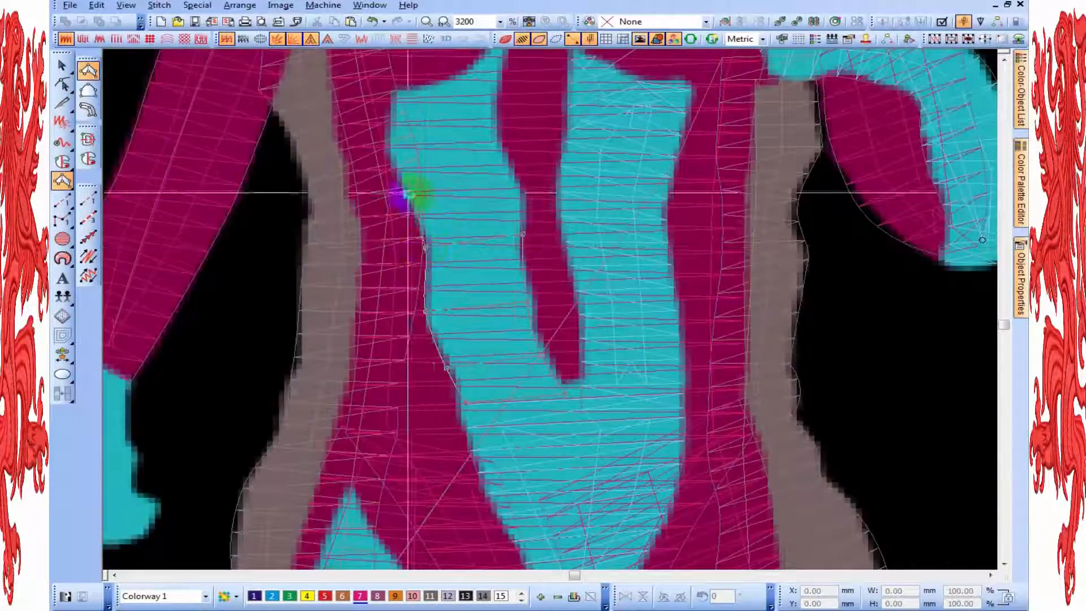
Step: Complete the left abdominal strip column up to its pointed top, generate the stitches, and open it for reshaping
right_click(515, 179)
right_click(388, 141)
right_click(496, 137)
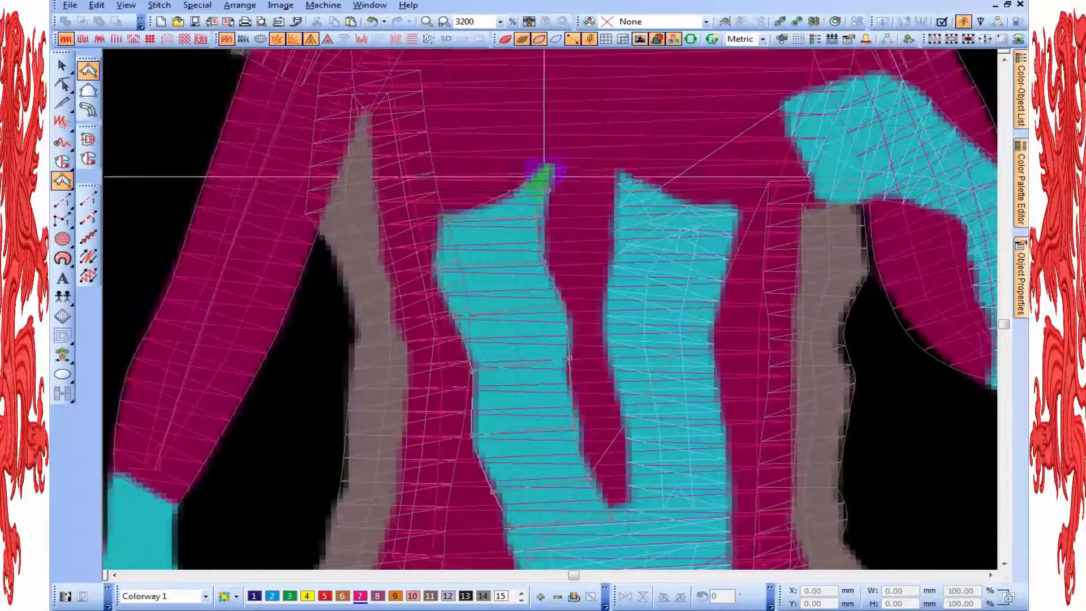
click(541, 168)
click(553, 171)
key(Return)
click(62, 85)
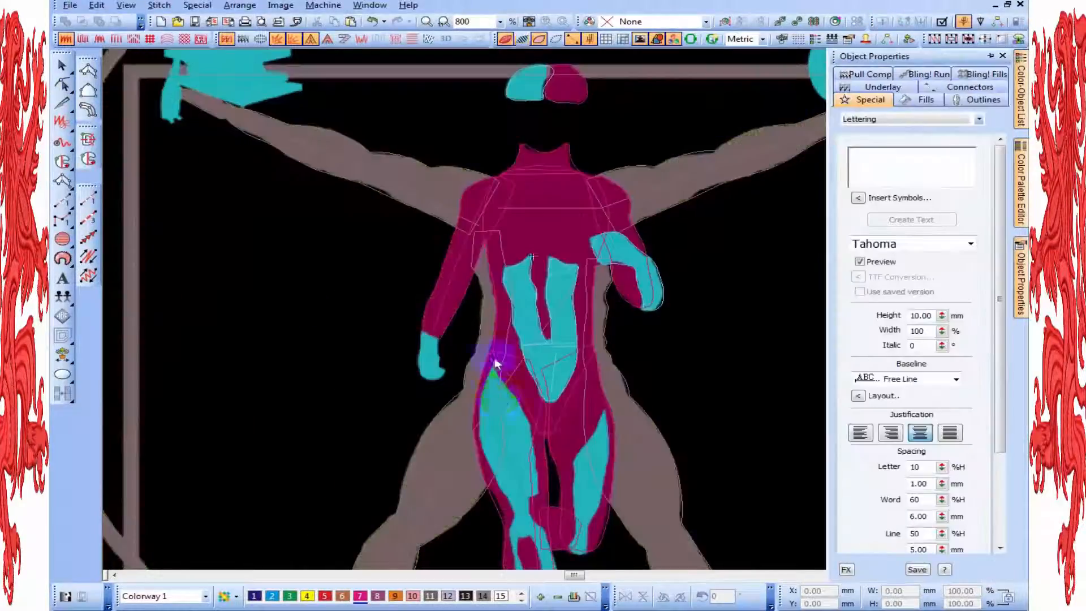
Step: Start a column object on the straight arm's turquoise hand, placing the first points around its fingertip
scroll(495, 363, up, 1)
click(88, 71)
scroll(469, 374, up, 1)
scroll(541, 254, up, 1)
click(522, 265)
click(547, 265)
click(536, 338)
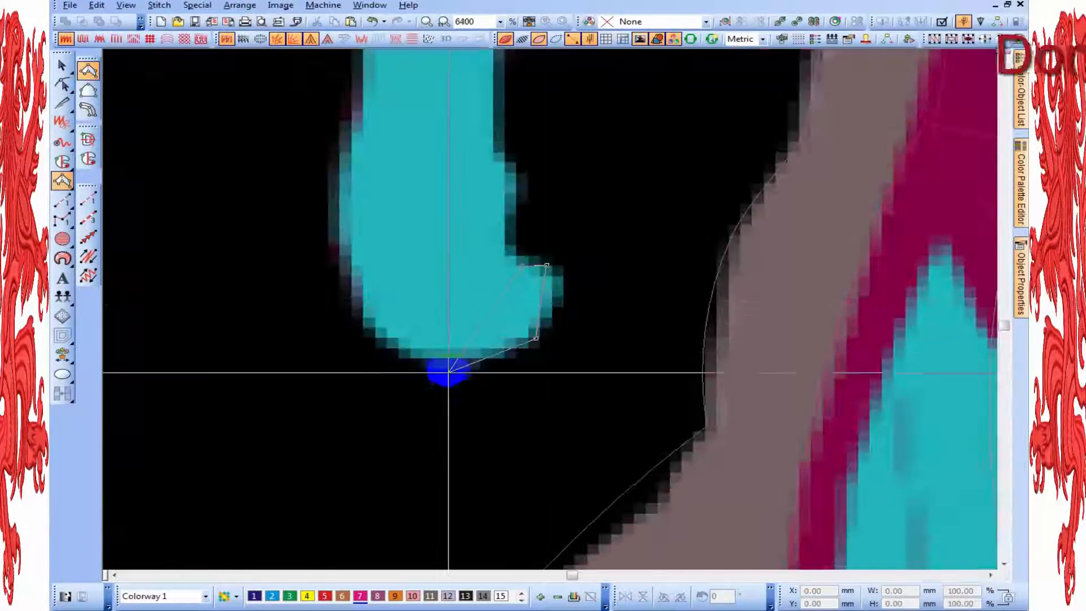
Step: Continue the hand column around the palm and up to the wrist edge, and generate its stitches
right_click(448, 361)
right_click(362, 119)
click(422, 85)
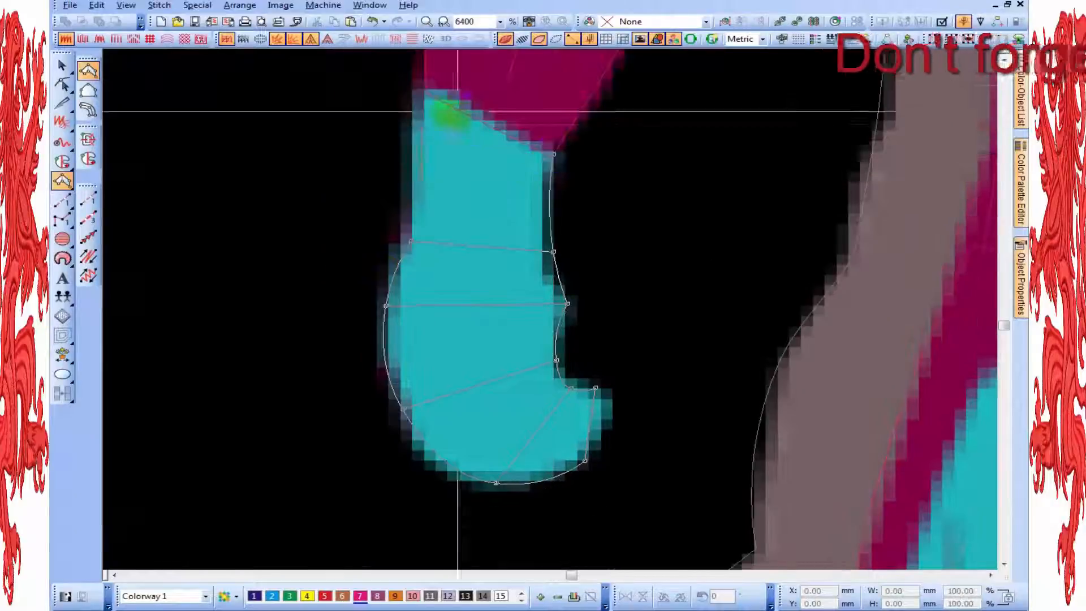
click(553, 154)
key(Return)
Step: Reshape the straight arm's hand column along its lower curve and finish reshaping
key(s)
click(63, 84)
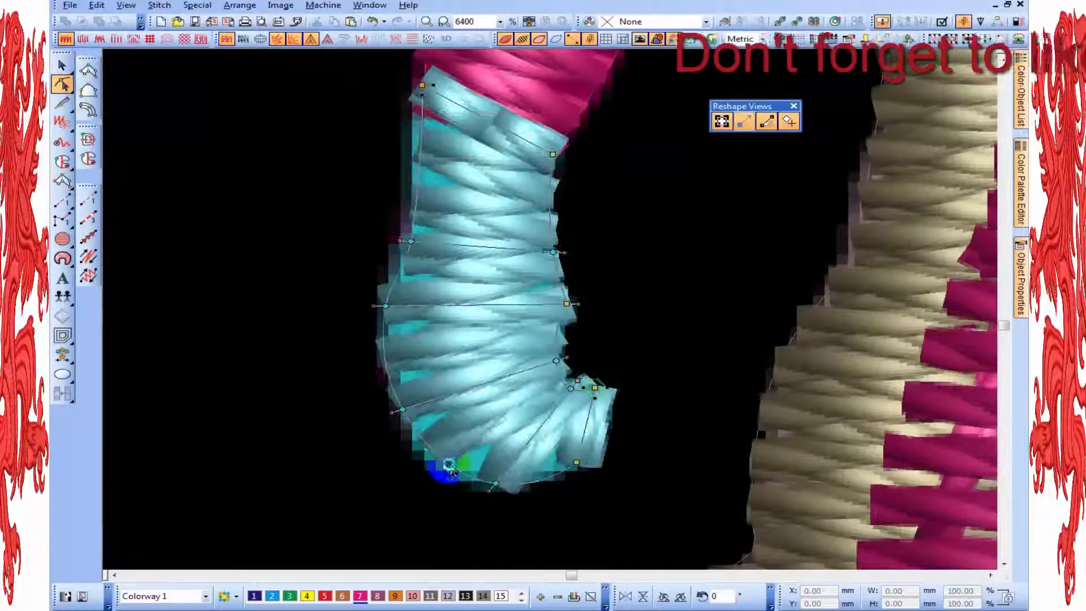
scroll(567, 304, down, 2)
key(Escape)
scroll(567, 304, down, 2)
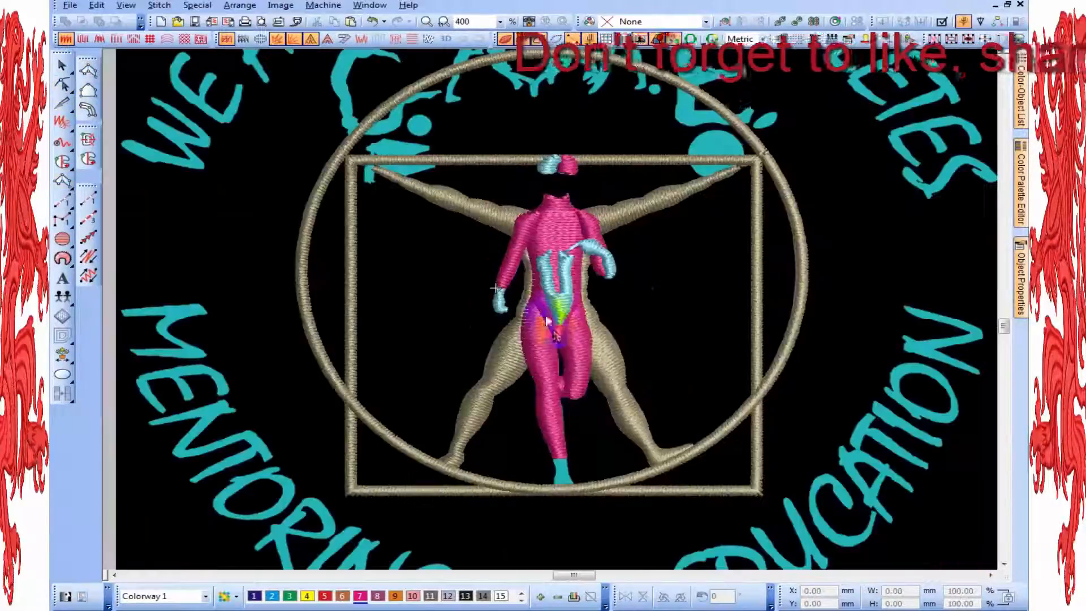
Step: Start a column object on the raised leg's turquoise strip, placing point pairs from its pointed top down the thigh
scroll(551, 312, up, 1)
key(t)
key(t)
key(t)
scroll(599, 366, down, 1)
scroll(538, 321, up, 2)
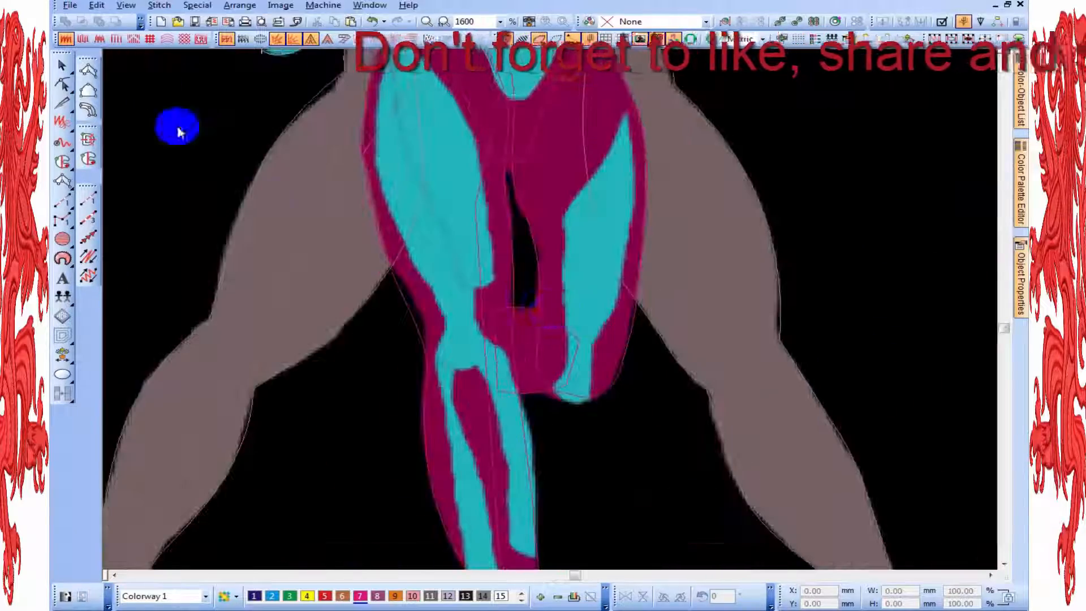
scroll(599, 369, down, 1)
scroll(576, 253, up, 1)
key(t)
click(62, 181)
key(t)
scroll(543, 330, up, 1)
click(493, 198)
click(519, 200)
right_click(460, 299)
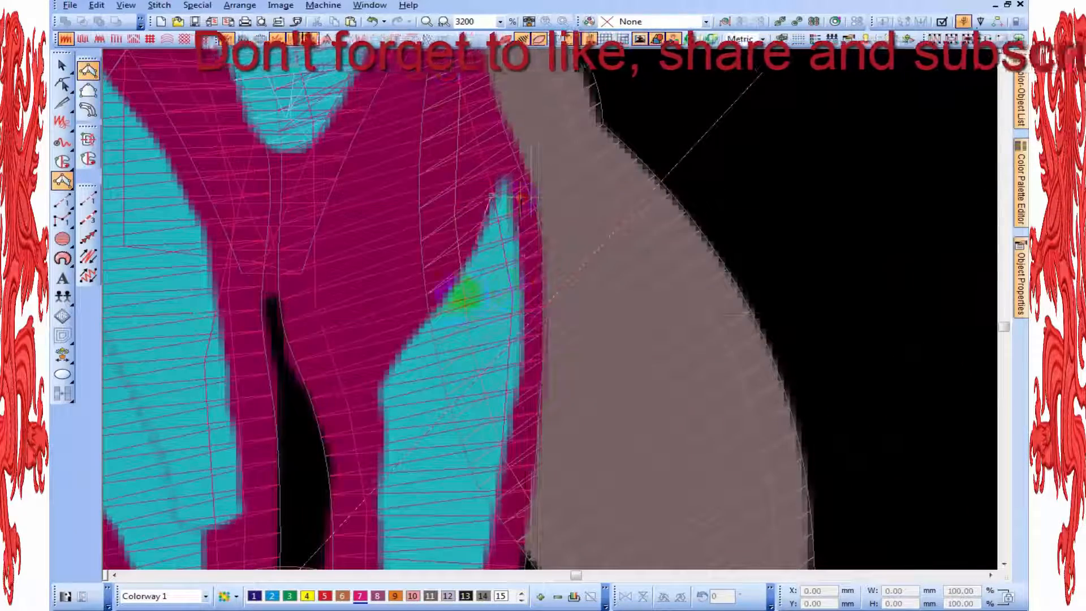
right_click(532, 312)
right_click(382, 387)
right_click(516, 407)
Step: Continue the raised leg column down past the knee to the bottom of the turquoise shape and generate its stitches
right_click(411, 390)
right_click(526, 423)
right_click(480, 372)
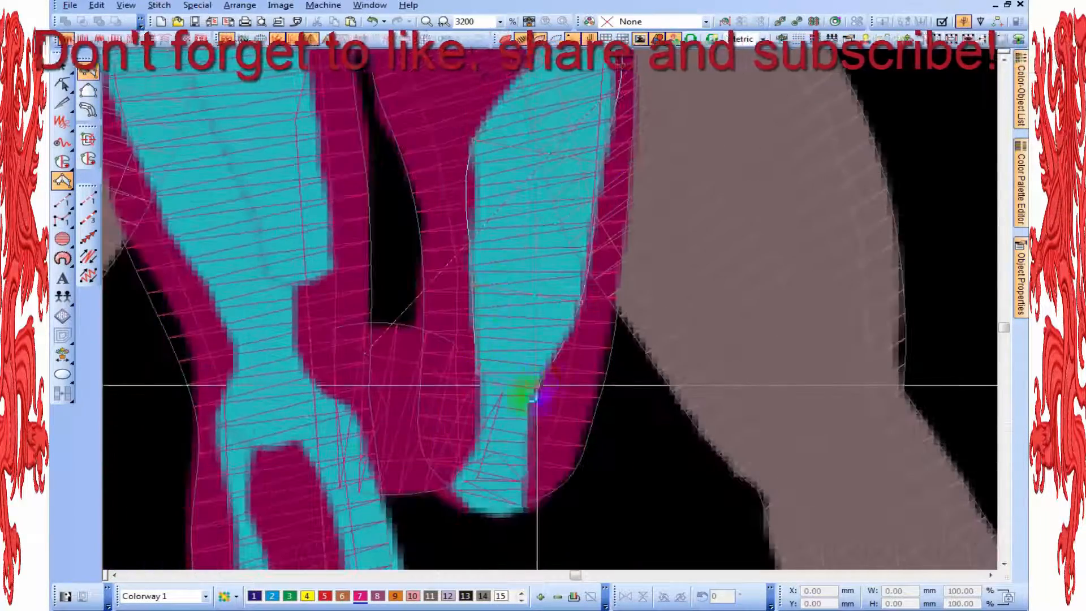
right_click(537, 384)
right_click(482, 435)
right_click(533, 444)
right_click(500, 348)
right_click(563, 367)
right_click(504, 381)
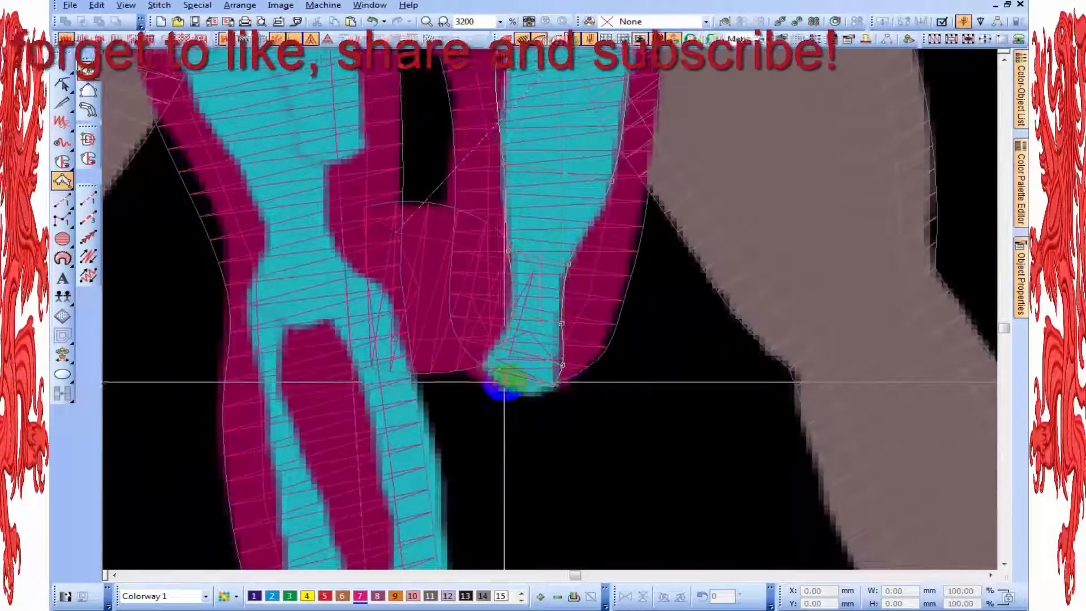
right_click(541, 387)
key(Return)
Step: Reshape the raised leg column, moving an inner-edge node onto the edge of the turquoise artwork
scroll(543, 373, down, 2)
scroll(559, 266, up, 2)
click(61, 87)
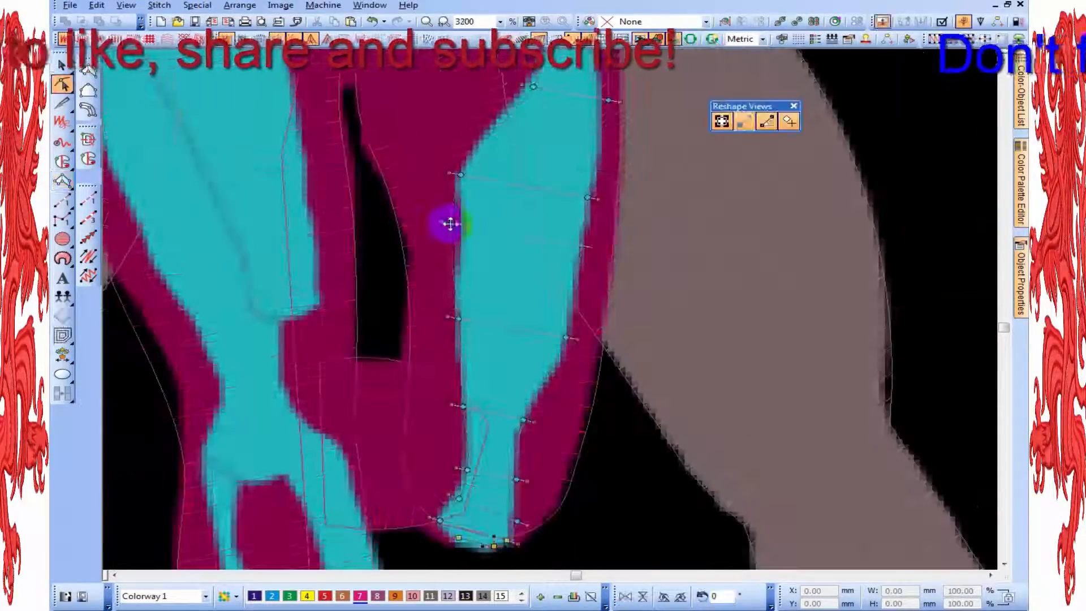
drag(450, 222, 463, 226)
scroll(538, 403, down, 3)
scroll(601, 373, up, 1)
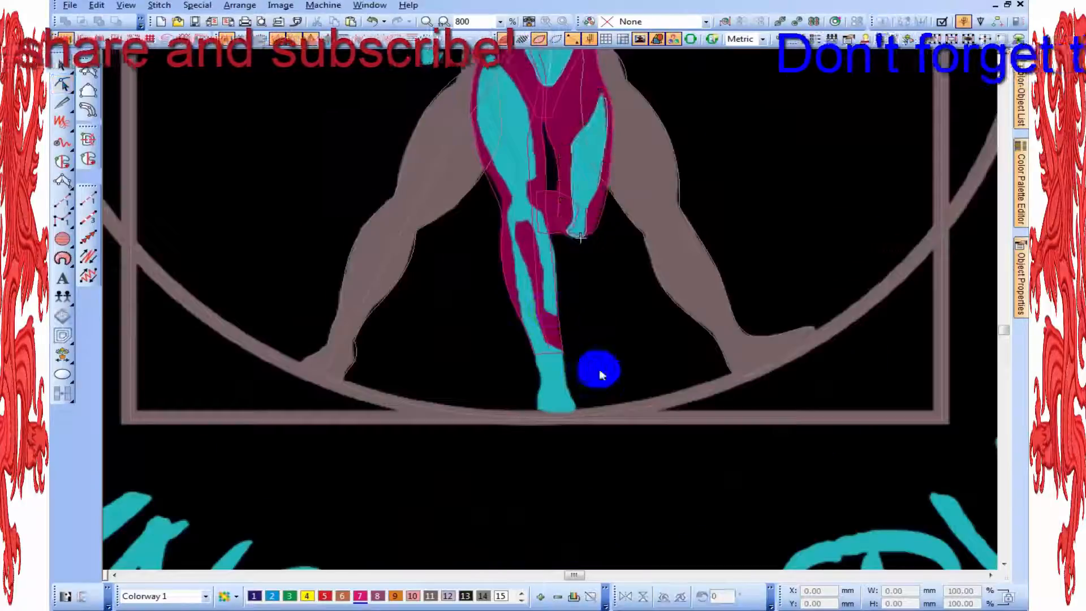
Step: Start a column object on the standing leg's turquoise foot, placing point pairs along the sole
click(88, 71)
scroll(573, 444, up, 2)
right_click(568, 297)
right_click(478, 298)
right_click(581, 280)
right_click(441, 284)
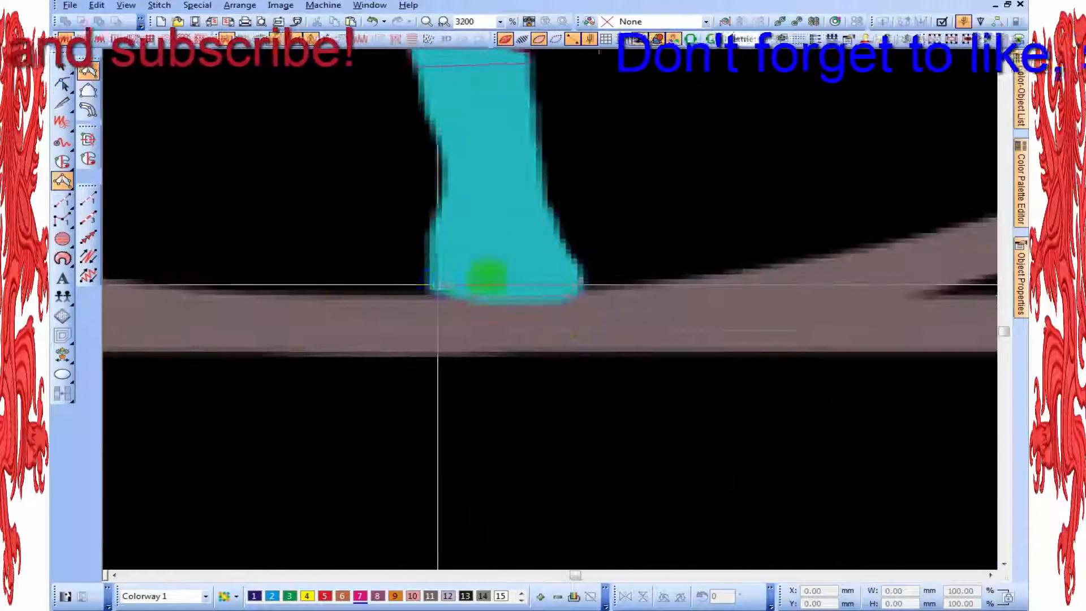
Step: Continue the standing leg column with point pairs from the foot up through the ankle to where the turquoise splits
right_click(561, 249)
right_click(429, 262)
right_click(547, 202)
right_click(444, 201)
right_click(538, 141)
right_click(444, 153)
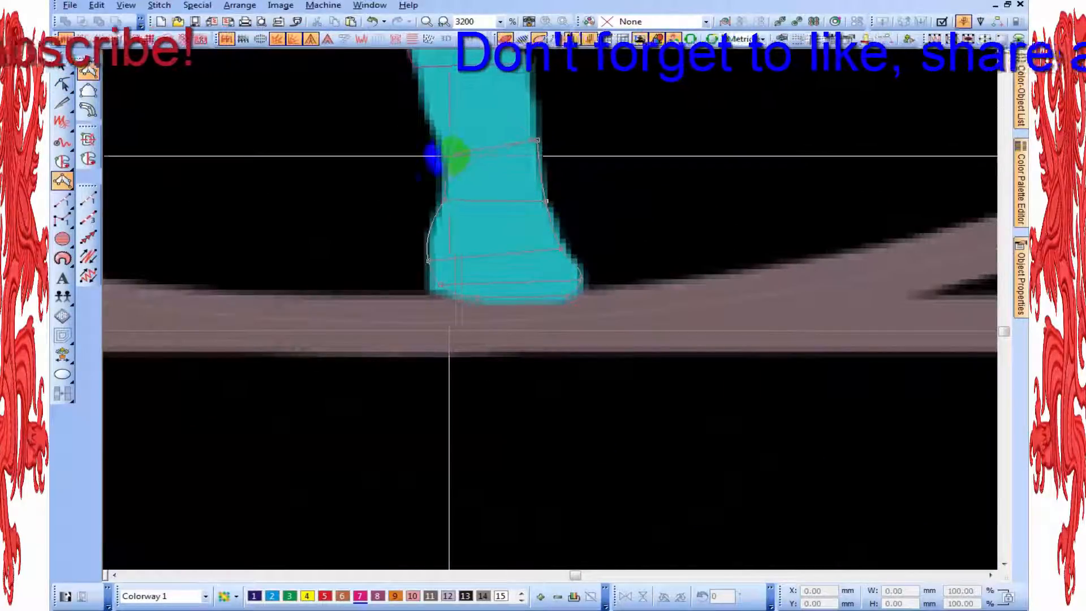
click(562, 318)
right_click(452, 348)
Step: Extend the standing leg column from the split into the narrow inner shin strip, placing point pairs along both edges
click(497, 283)
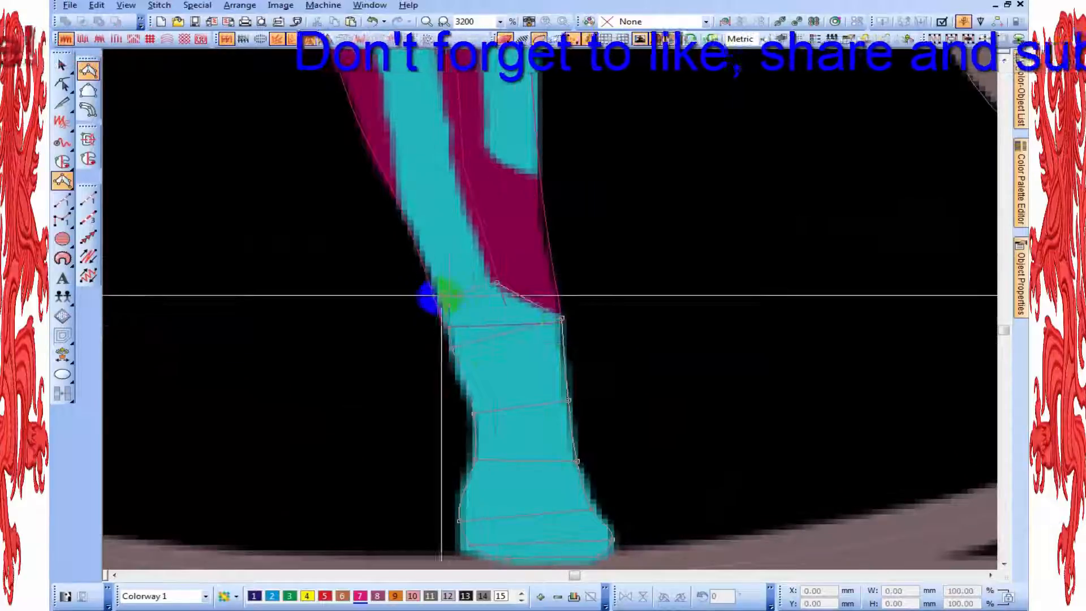
right_click(434, 295)
right_click(457, 173)
right_click(403, 195)
scroll(529, 258, up, 1)
right_click(515, 256)
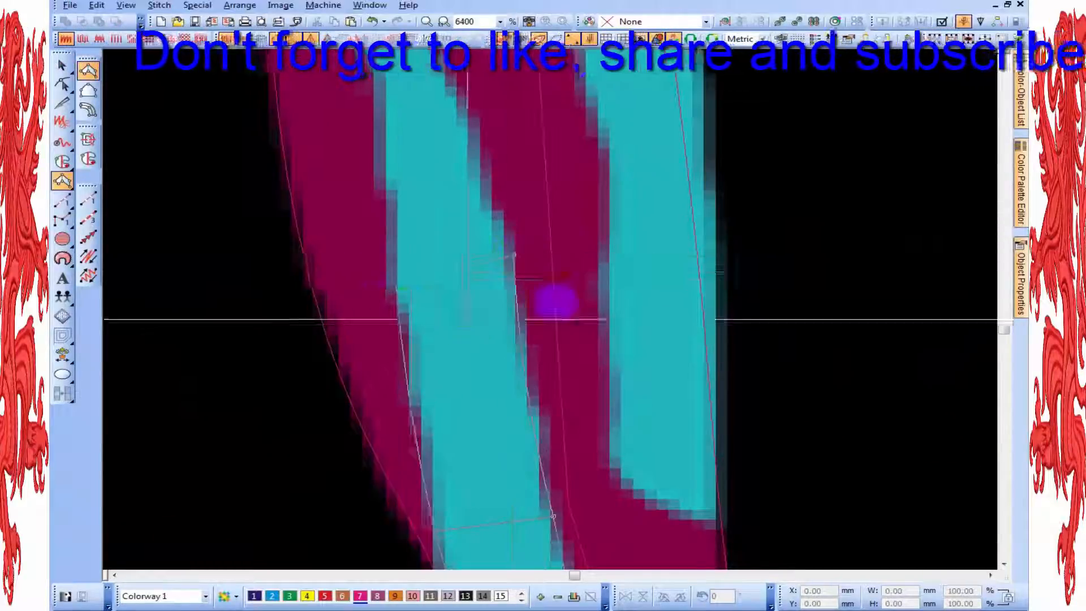
right_click(398, 272)
Step: Carry the shin strip column up to the turquoise area below the knee and generate its stitches
right_click(524, 156)
right_click(459, 169)
right_click(530, 273)
right_click(478, 272)
right_click(548, 157)
right_click(477, 168)
key(Return)
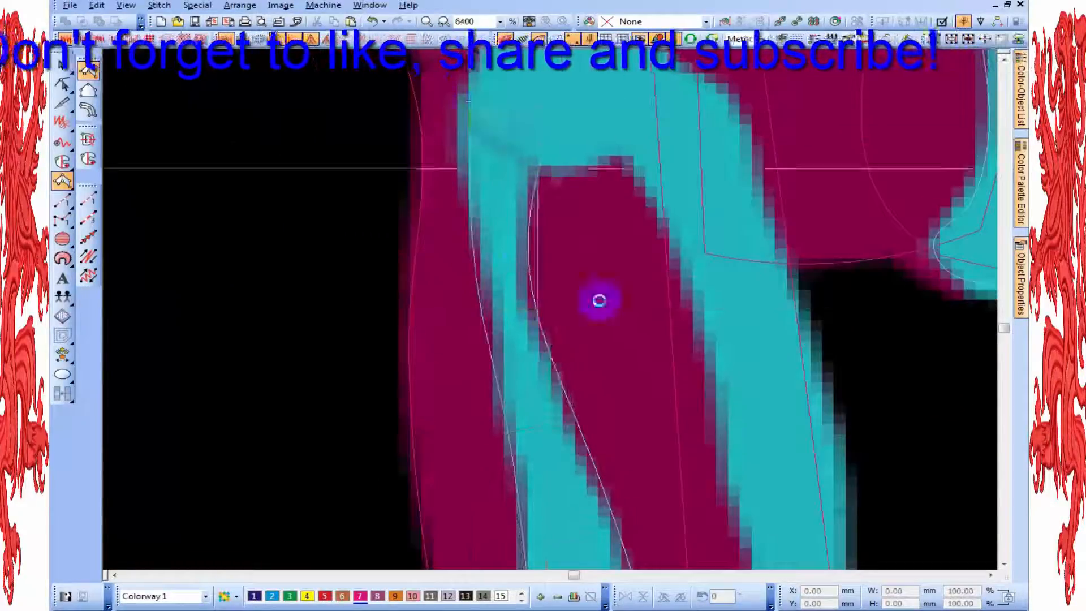
Step: Reshape the shin column, fitting its edge nodes to the turquoise artwork between the ankle and the knee
scroll(600, 301, down, 1)
key(h)
scroll(547, 295, up, 1)
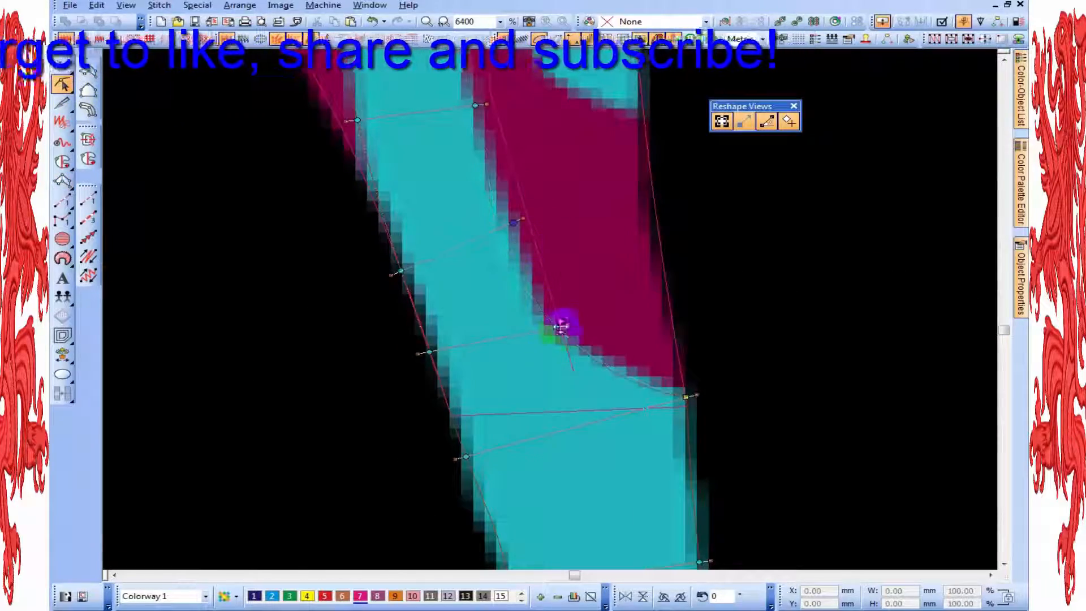
scroll(561, 327, down, 1)
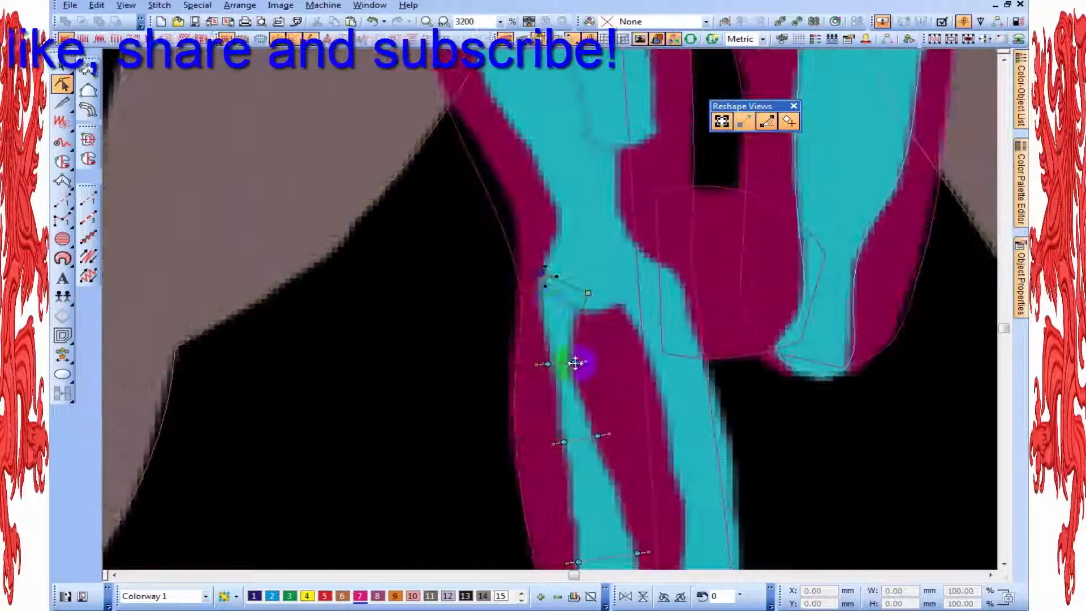
Step: Digitize a travel run from the knee down through the standing leg's outer calf strip
click(260, 269)
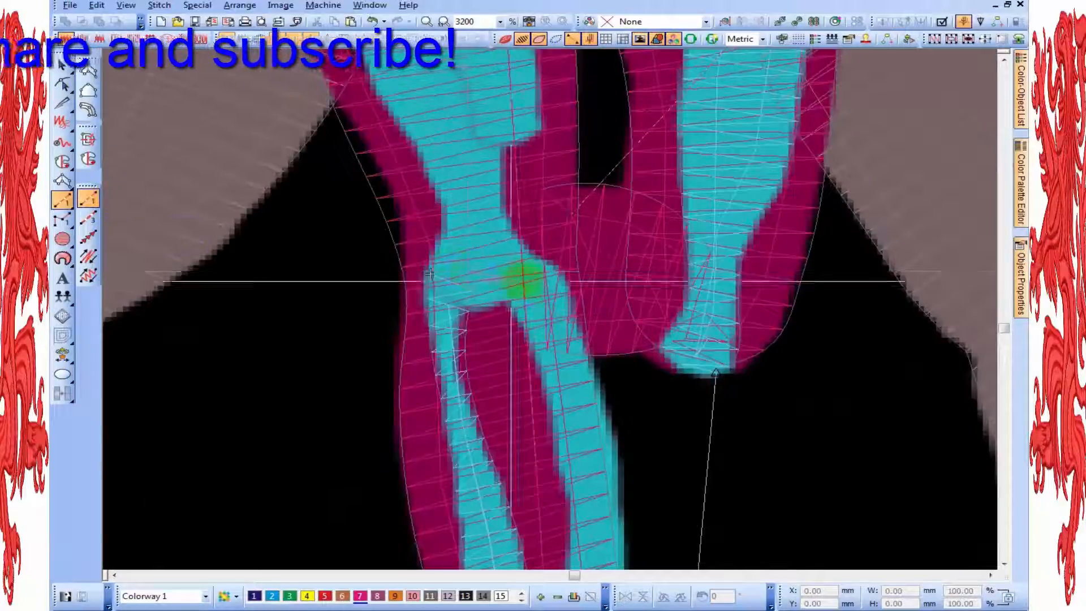
click(549, 393)
click(563, 516)
key(space)
Step: Start a column object at the lower end of the outer calf strip, placing point pairs up along its edges
scroll(568, 538, up, 2)
click(526, 311)
click(612, 314)
scroll(612, 315, down, 2)
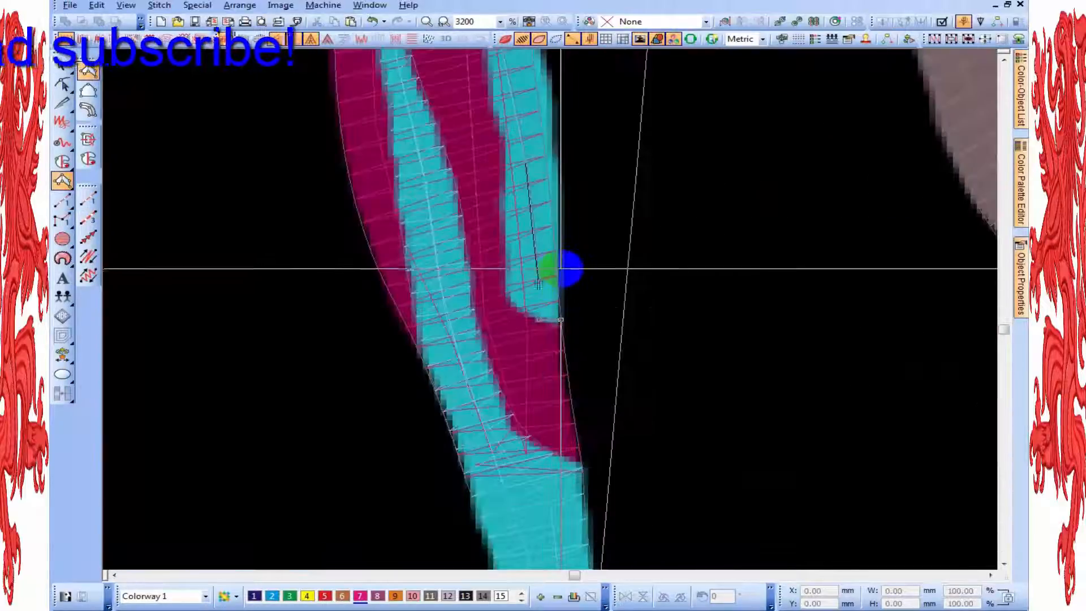
right_click(561, 295)
right_click(506, 294)
right_click(562, 229)
right_click(505, 230)
right_click(555, 123)
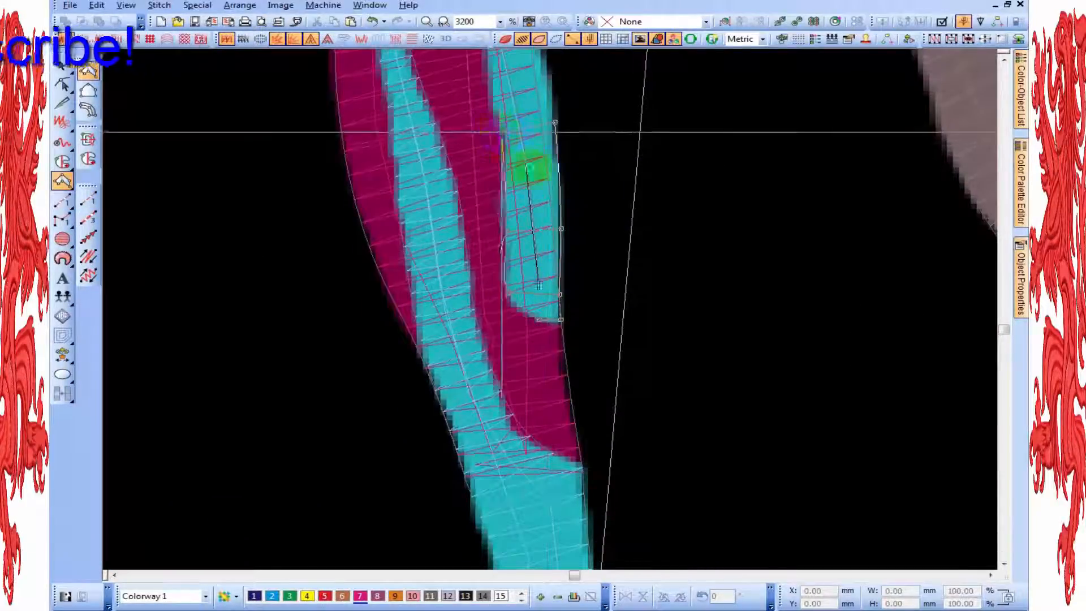
right_click(502, 132)
Step: Continue the outer calf column with point pairs up the calf and across the turquoise knee
right_click(558, 150)
right_click(504, 177)
right_click(553, 187)
right_click(502, 216)
right_click(532, 150)
right_click(487, 189)
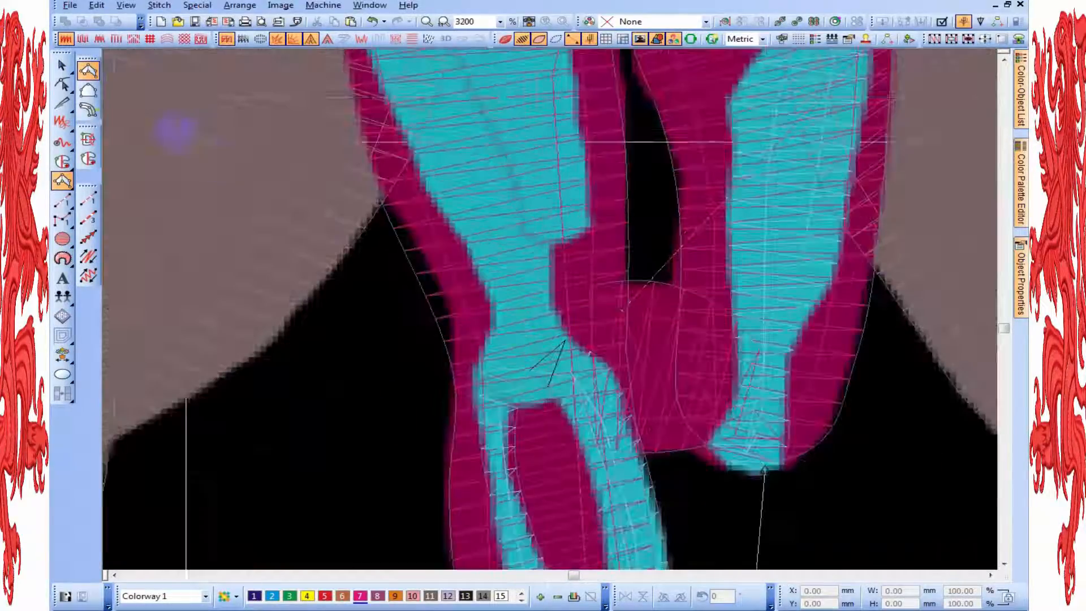
right_click(557, 326)
right_click(475, 337)
Step: Continue the column from above the knee up the outer half of the thigh and generate its stitches
right_click(550, 273)
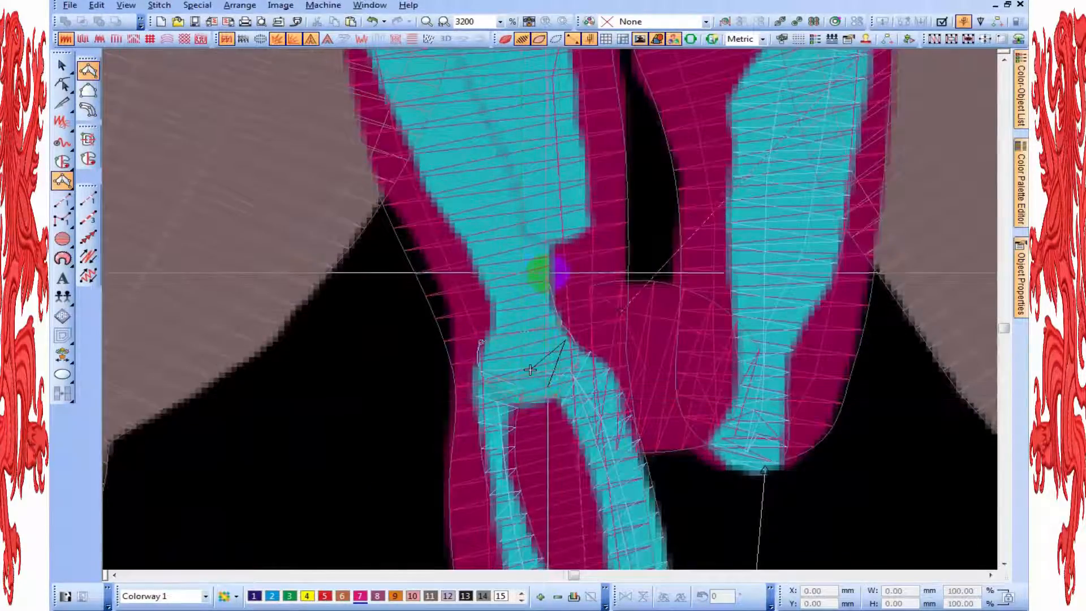
right_click(486, 287)
right_click(540, 193)
right_click(450, 216)
right_click(529, 201)
right_click(438, 232)
right_click(538, 205)
right_click(436, 216)
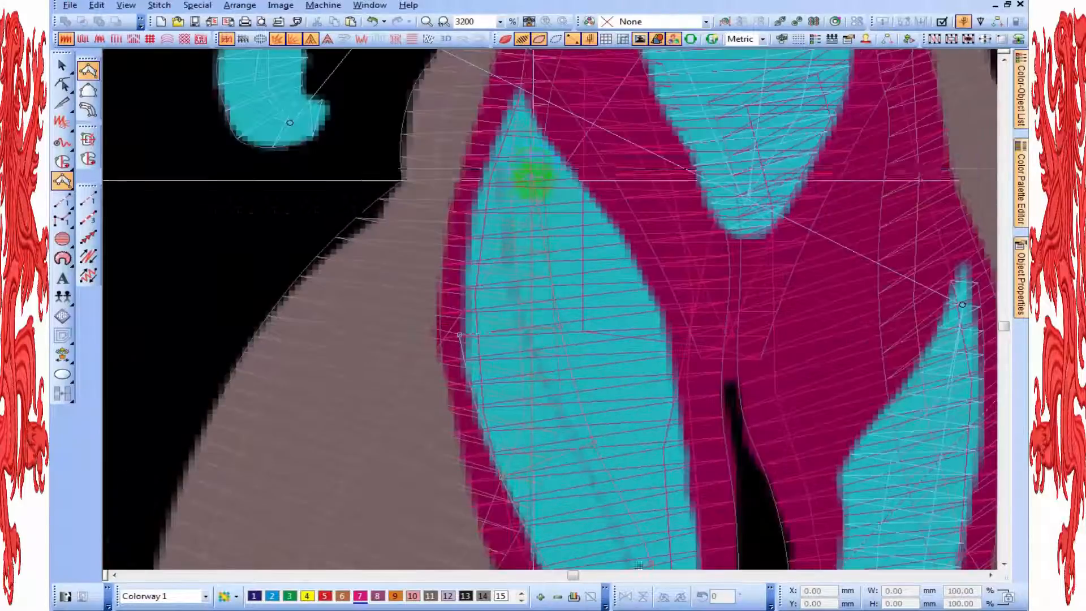
right_click(538, 209)
right_click(475, 220)
key(Return)
Step: Digitize a second column on the inner half of the thigh, from its pointed top down to the knee, and generate stitches
scroll(512, 153, down, 3)
scroll(551, 310, up, 3)
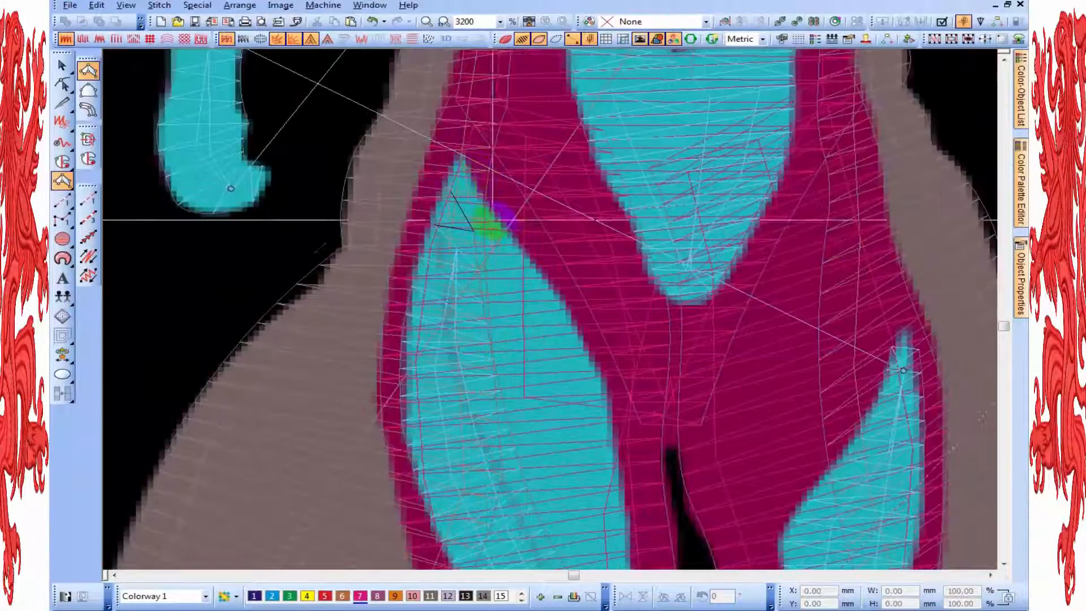
click(504, 224)
click(614, 433)
click(489, 445)
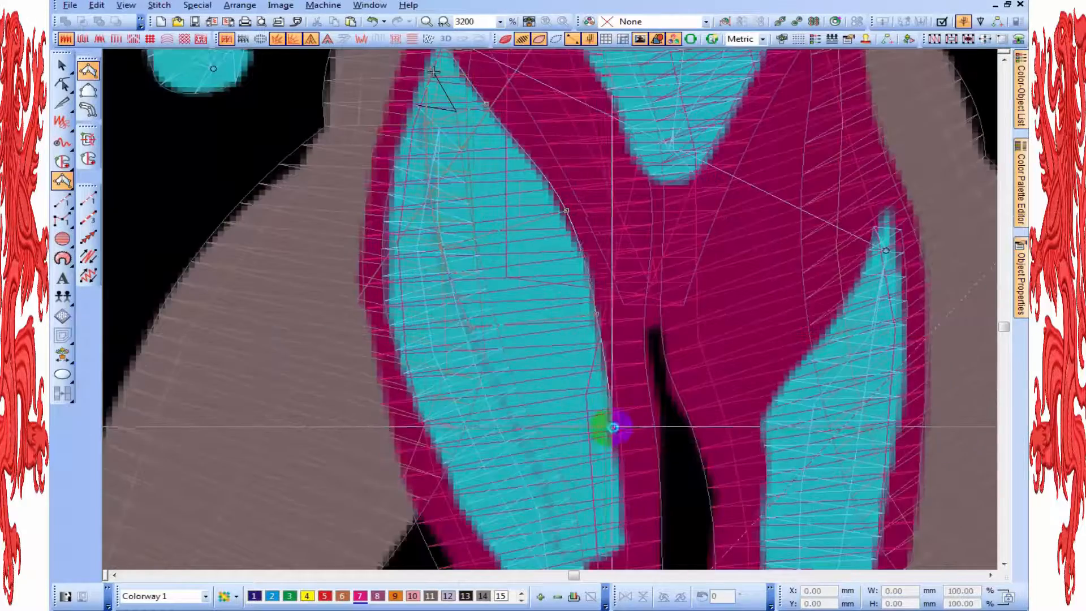
click(613, 426)
click(518, 429)
click(584, 398)
click(568, 433)
click(522, 431)
key(Return)
Step: Inspect the inner thigh column's reshape nodes and check its coverage in the realistic stitch preview
scroll(522, 431, up, 1)
key(h)
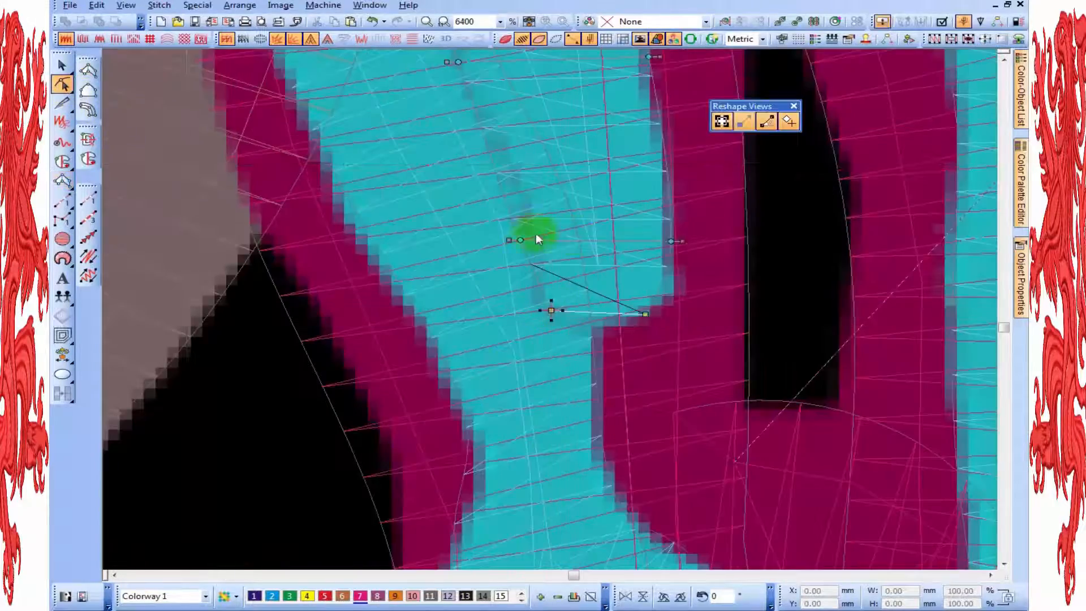
scroll(552, 314, down, 1)
key(t)
scroll(492, 204, up, 1)
key(t)
scroll(639, 371, down, 1)
key(t)
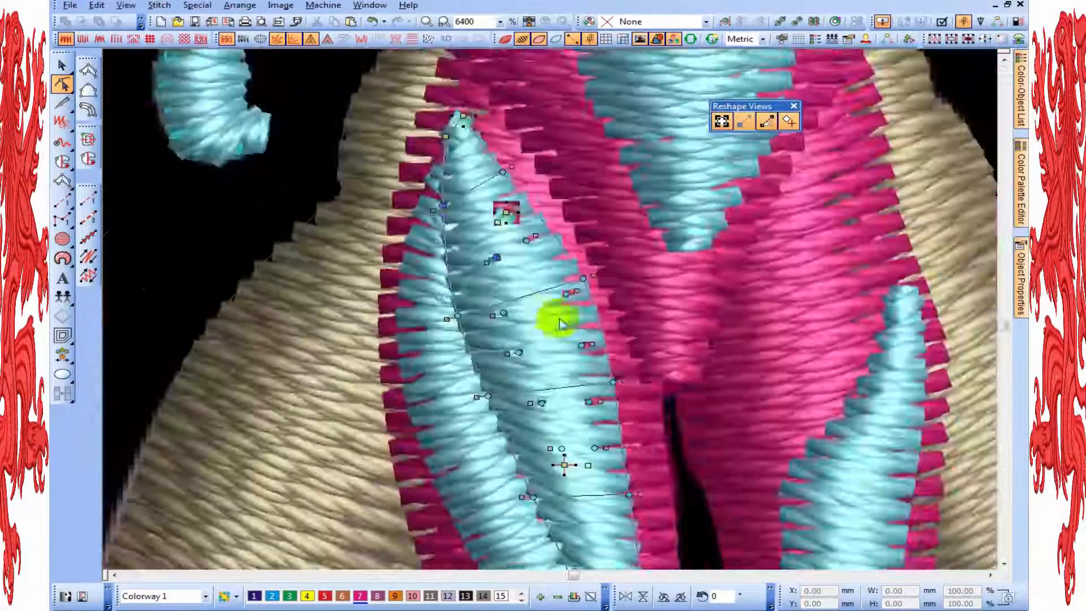
key(Escape)
Step: Examine the whole figure's stitching without the artwork, and the complete design with its lettering
scroll(557, 320, down, 3)
scroll(561, 352, down, 1)
scroll(555, 340, up, 1)
scroll(557, 300, down, 1)
scroll(564, 296, up, 1)
key(s)
key(s)
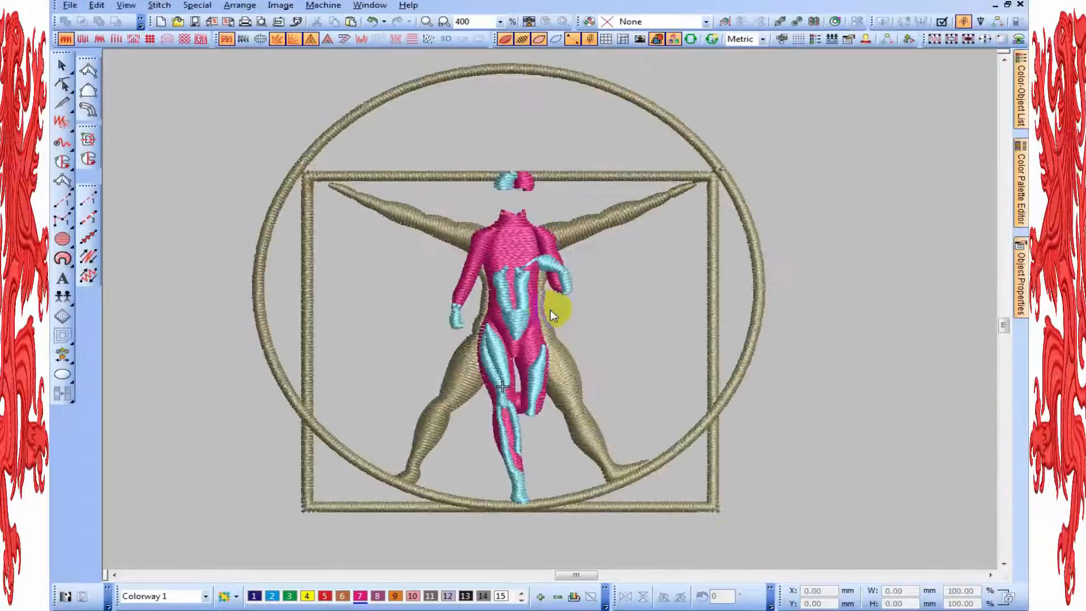
scroll(530, 312, up, 1)
key(t)
scroll(552, 314, down, 1)
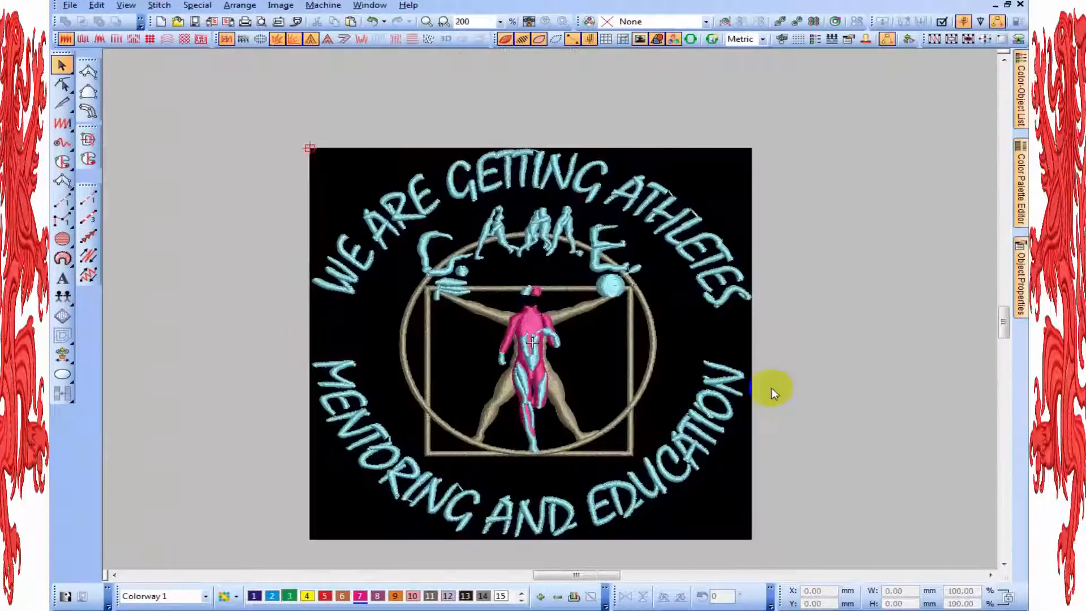
Step: Compare the complete stitched design with and without the background artwork, leaving the artwork hidden
key(d)
scroll(553, 312, up, 1)
scroll(553, 315, down, 1)
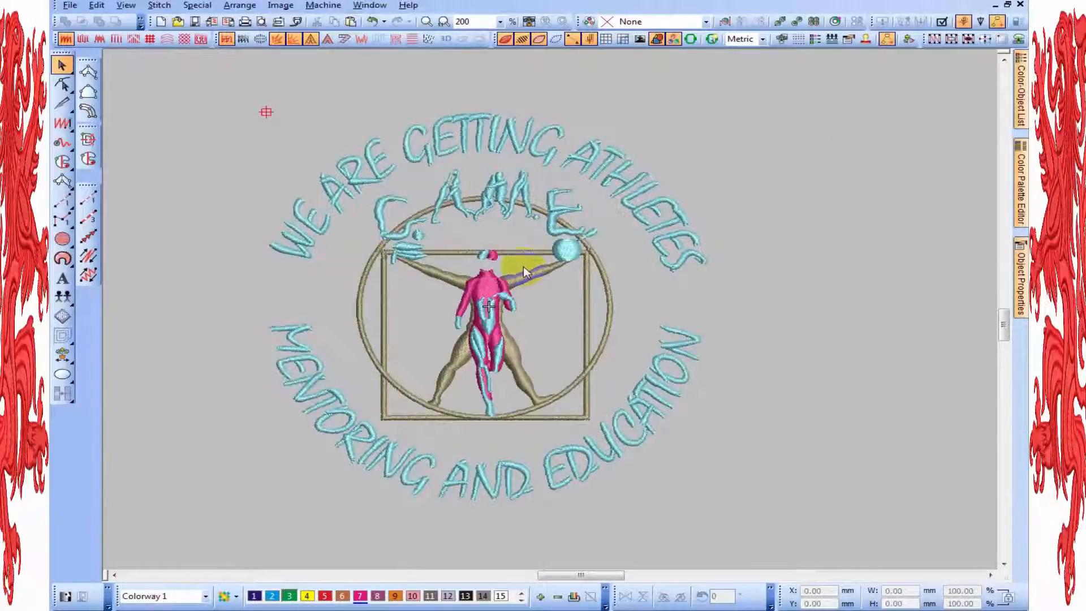
scroll(512, 259, up, 1)
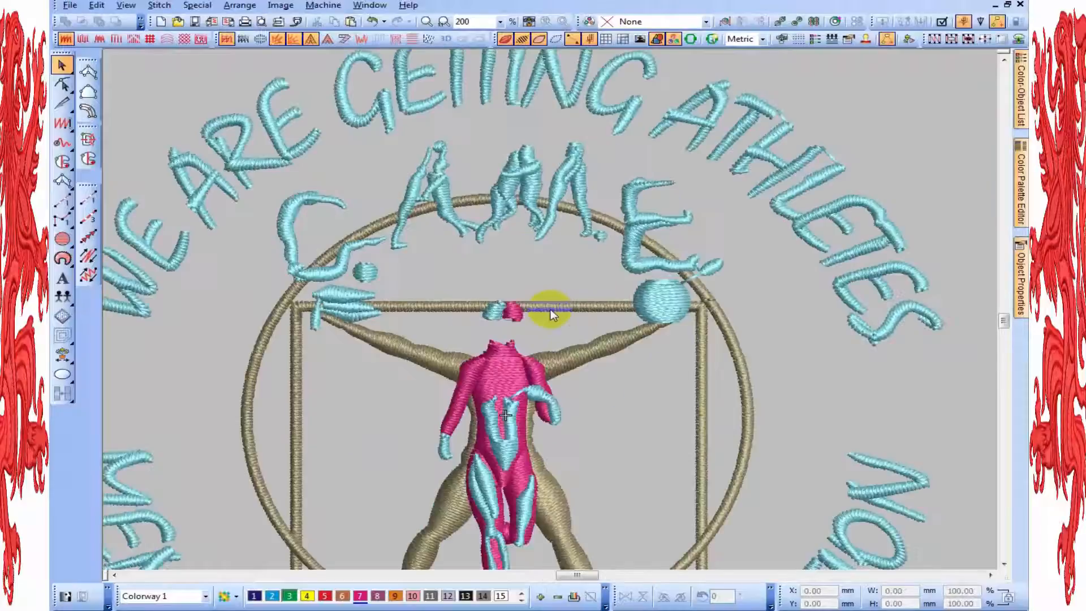
scroll(550, 322, down, 1)
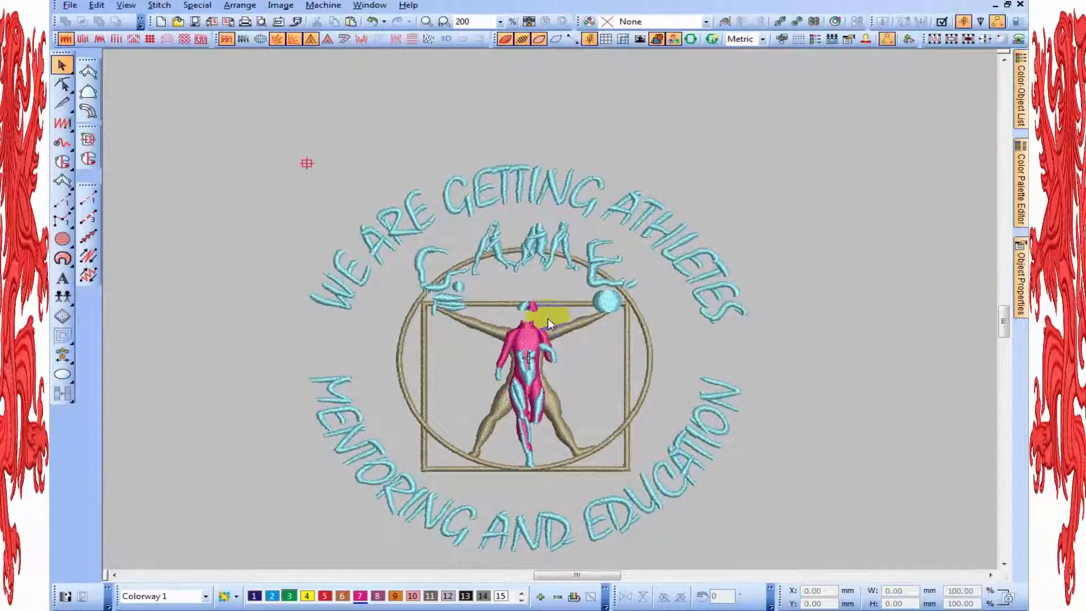
scroll(550, 322, up, 1)
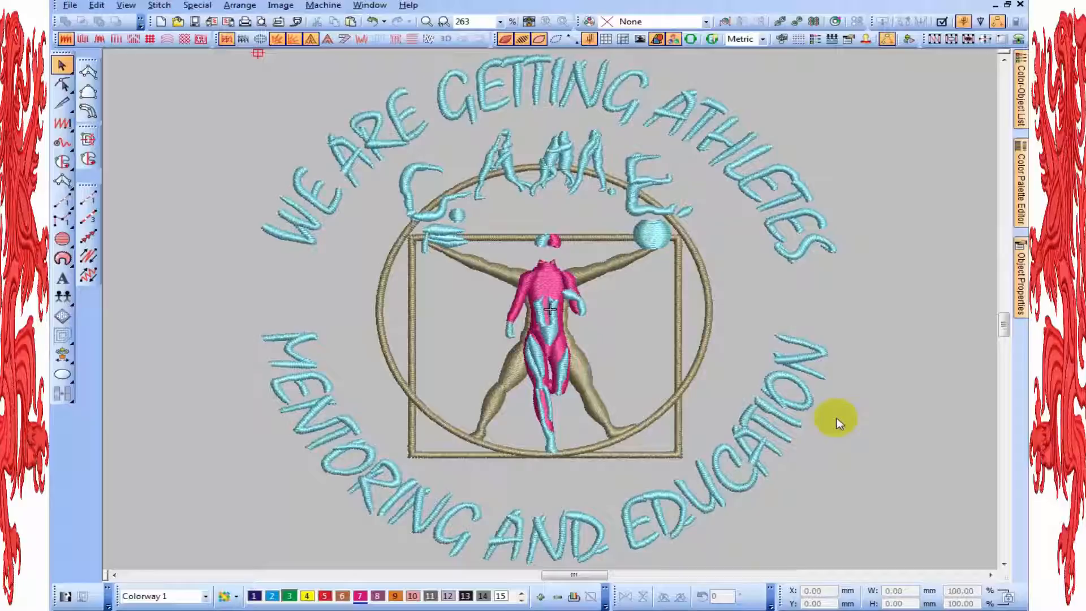
key(d)
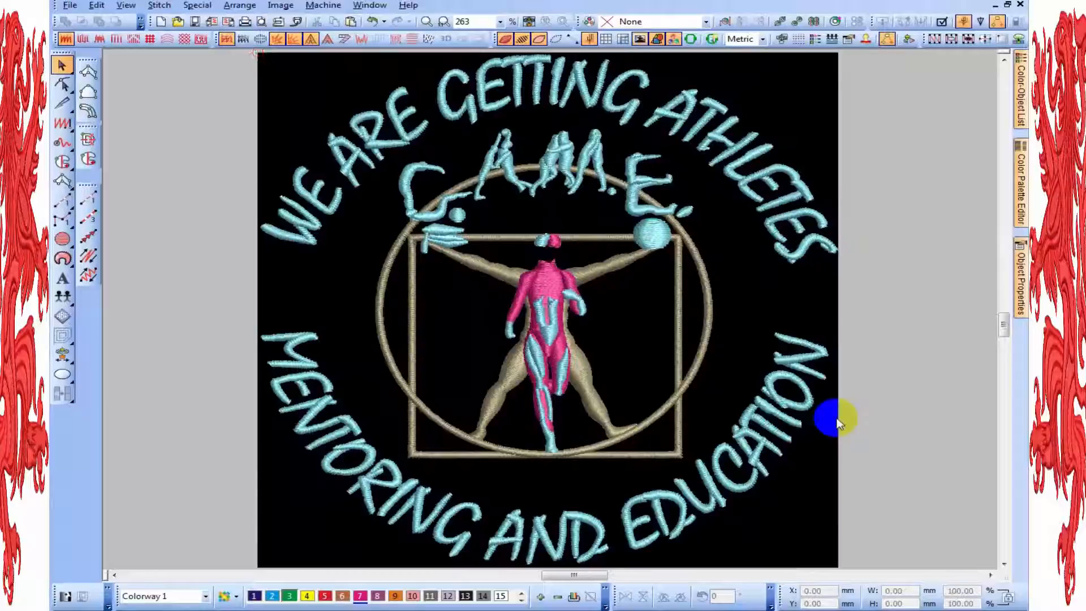
key(d)
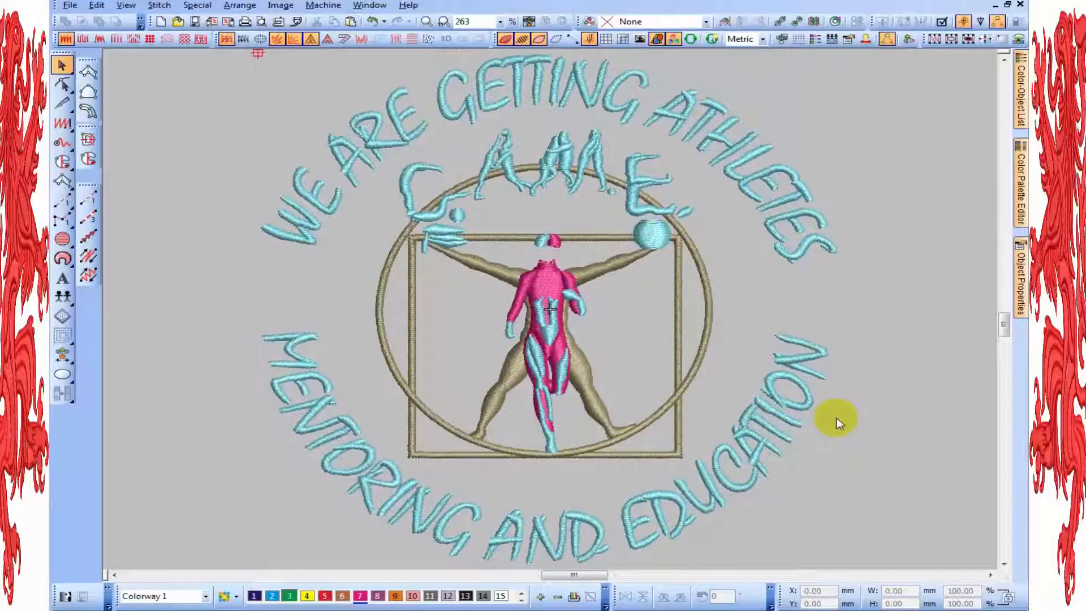